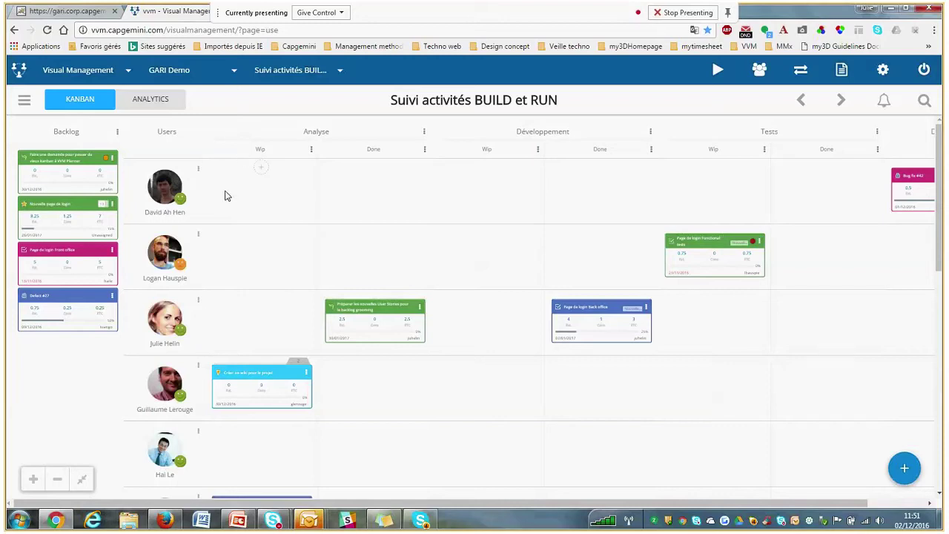
Display the mood choices for the team members in the second and third board rows and dismiss them.
{"action": "left_click", "coordinate": [177, 253]}
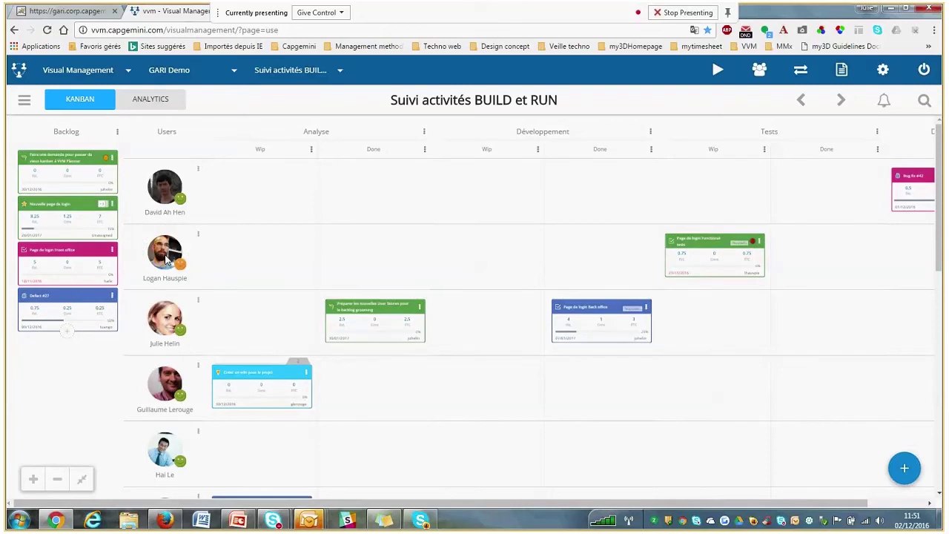
{"action": "left_click", "coordinate": [181, 267]}
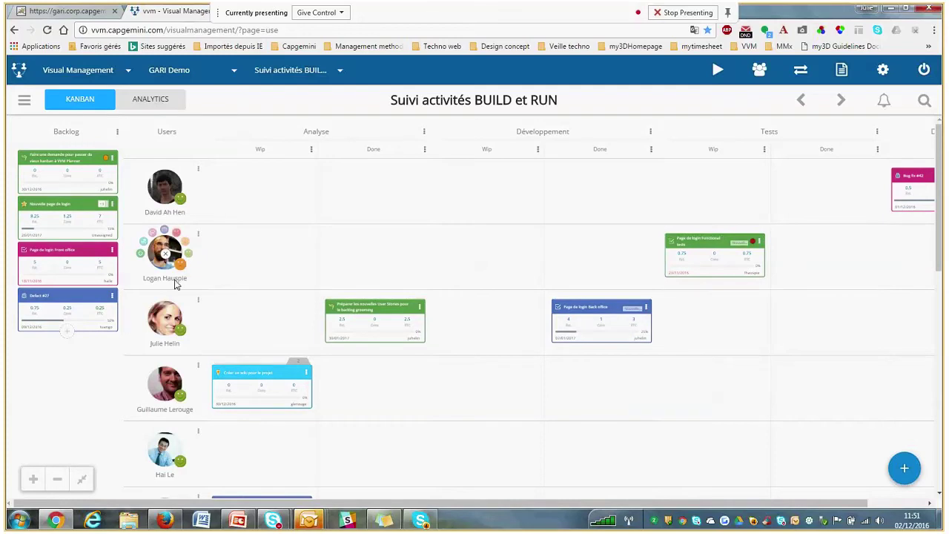
{"action": "left_click", "coordinate": [179, 329]}
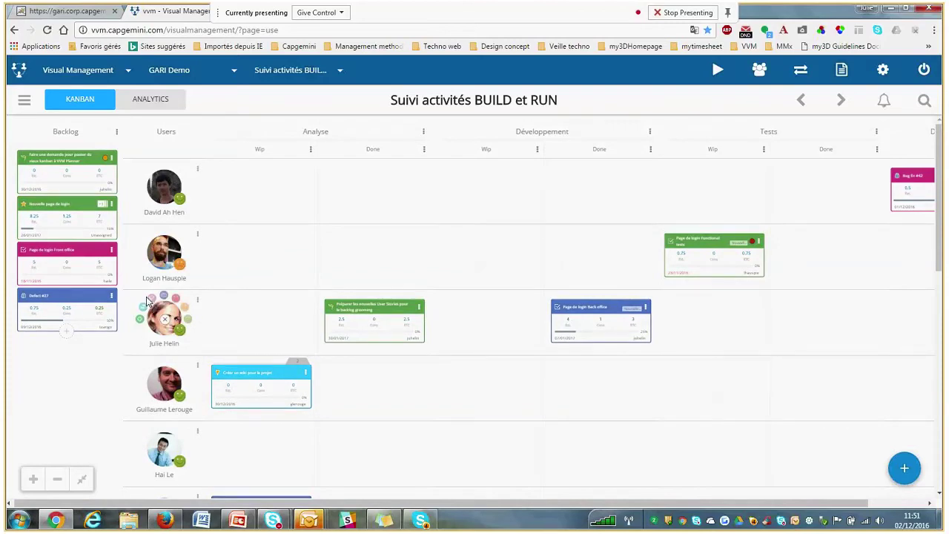
{"action": "left_click", "coordinate": [164, 318]}
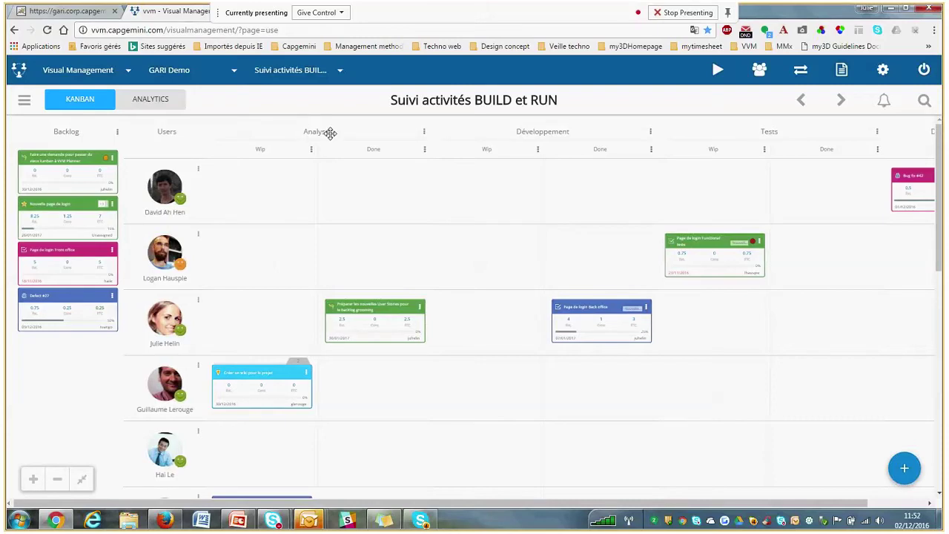
Look across the Kanban board's workflow columns from Analyse through Développement and Tests to Done, and return to the Backlog.
{"action": "left_click_drag", "start_coordinate": [354, 197], "coordinate": [333, 191]}
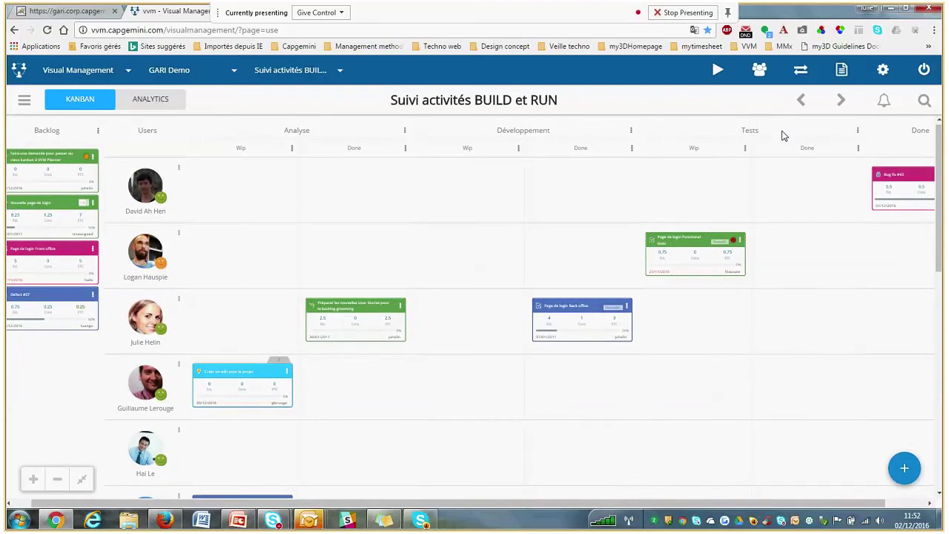
{"action": "scroll", "coordinate": [843, 142], "scroll_direction": "right", "scroll_amount": 1}
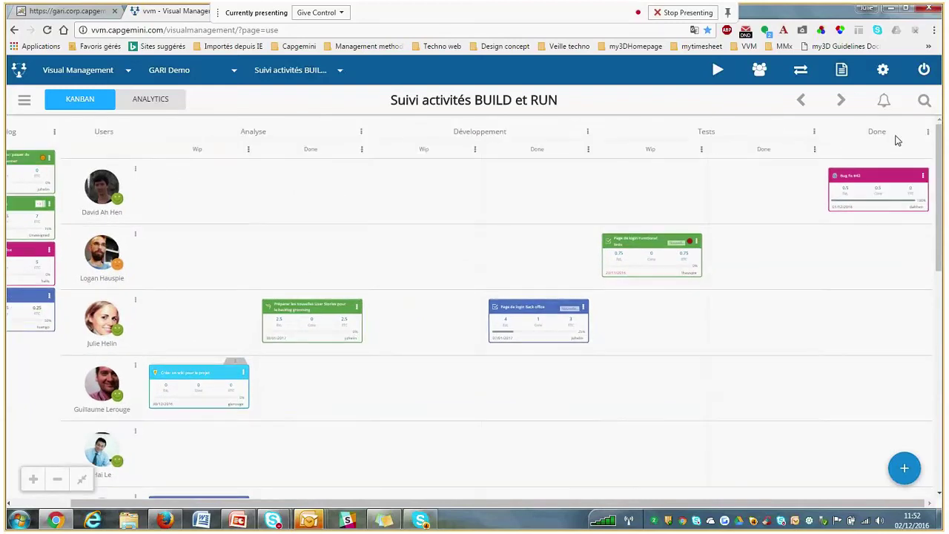
{"action": "scroll", "coordinate": [330, 193], "scroll_direction": "left", "scroll_amount": 2}
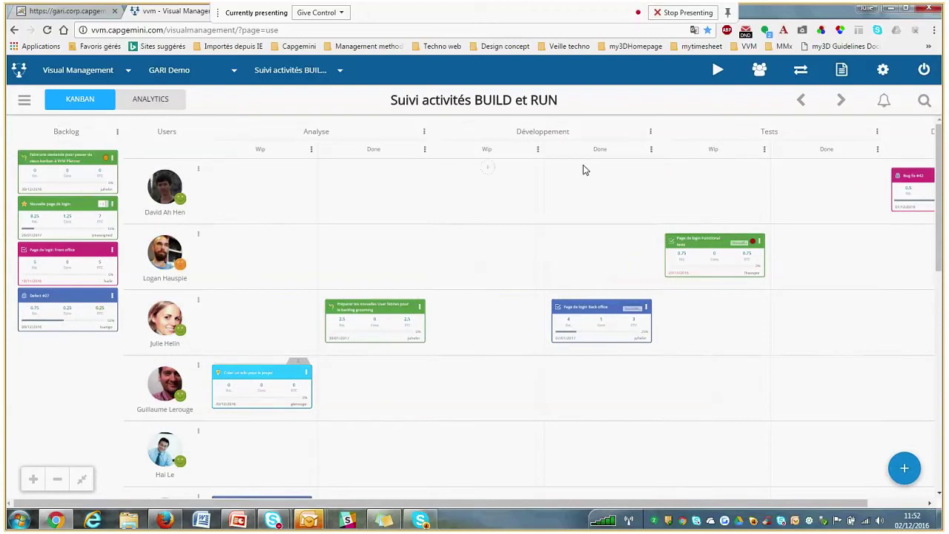
{"action": "scroll", "coordinate": [642, 148], "scroll_direction": "right", "scroll_amount": 2}
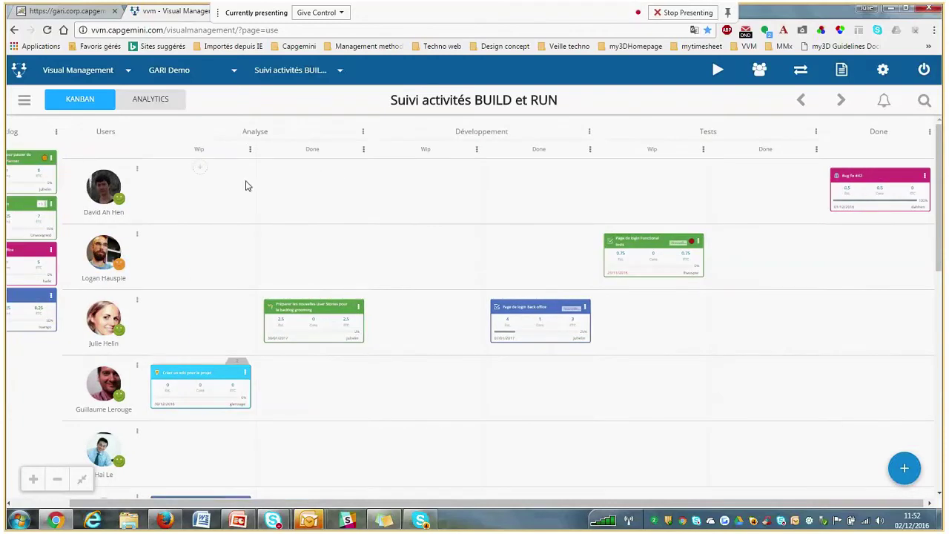
{"action": "scroll", "coordinate": [262, 188], "scroll_direction": "left", "scroll_amount": 1}
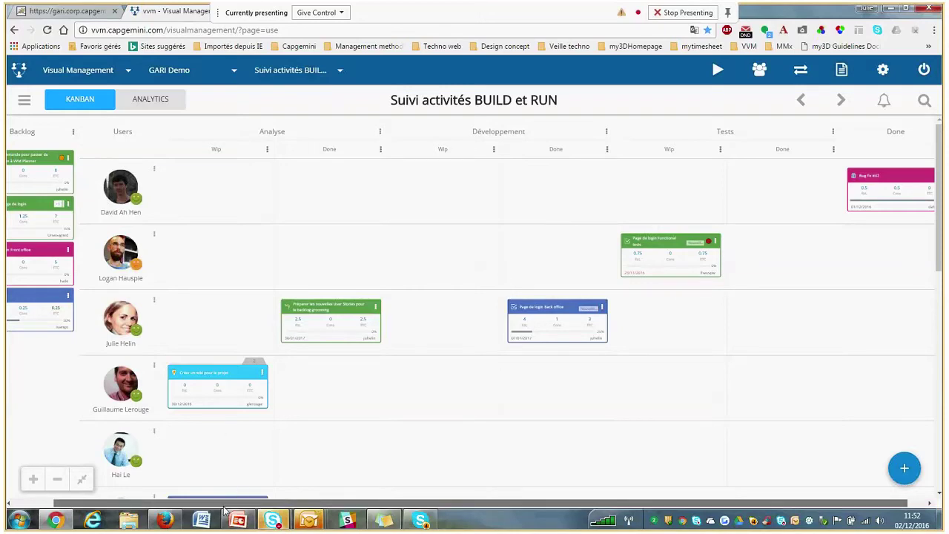
{"action": "left_click_drag", "start_coordinate": [224, 504], "coordinate": [183, 505]}
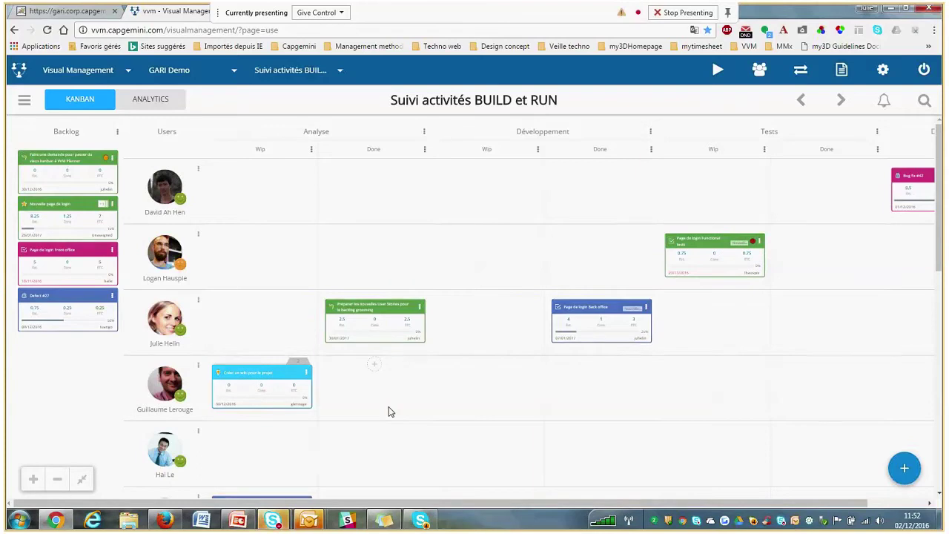
Switch off Expand Stickies in the board's display options to compact the cards, and switch it back on.
{"action": "left_click", "coordinate": [24, 103]}
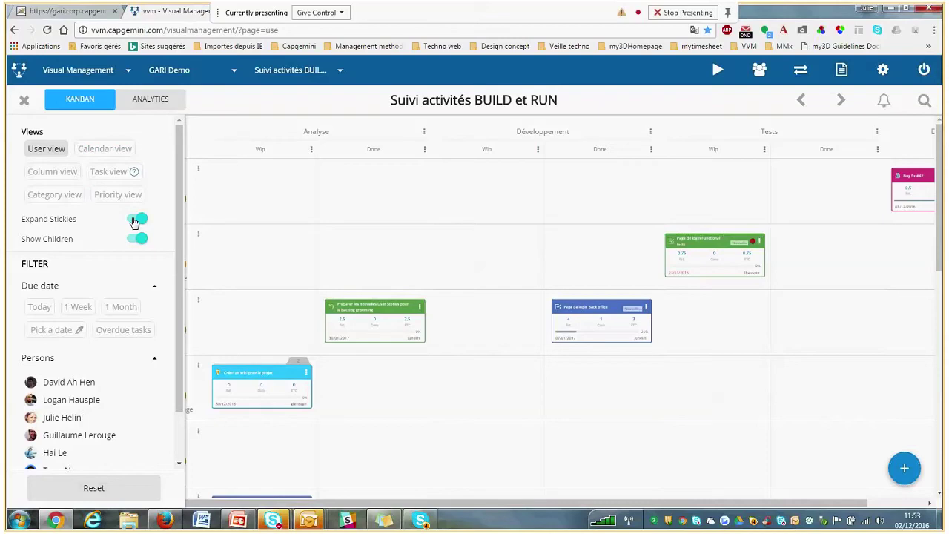
{"action": "left_click", "coordinate": [138, 220]}
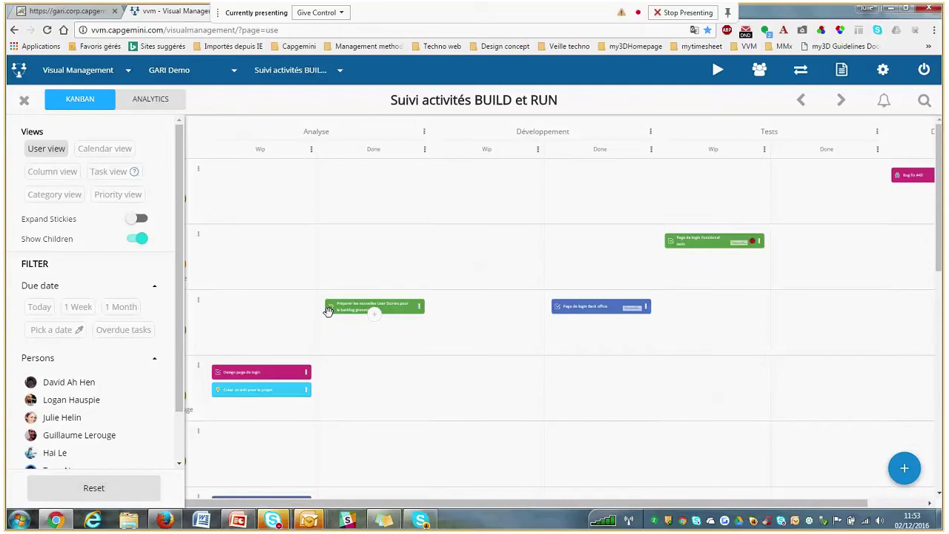
{"action": "left_click", "coordinate": [140, 221]}
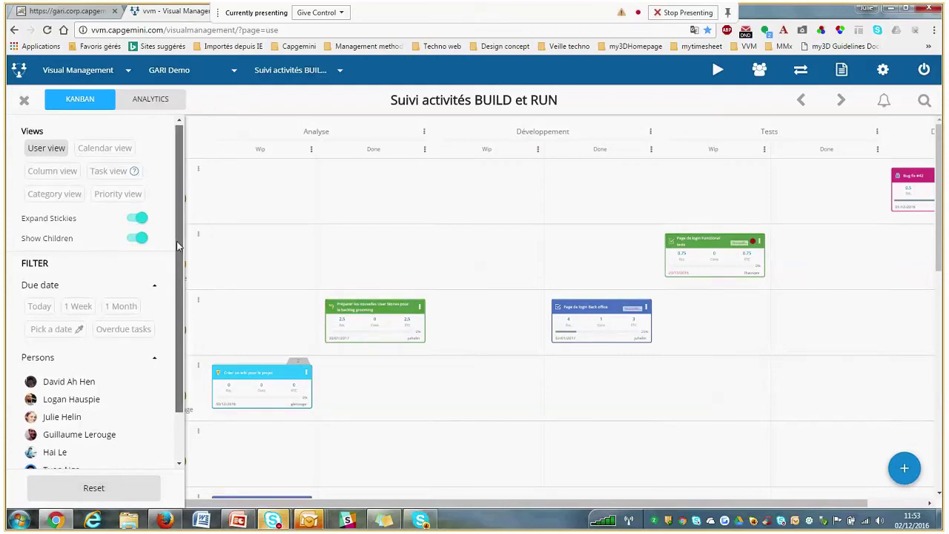
Examine the board's due date and person filter options, and close the display options.
{"action": "scroll", "coordinate": [177, 244], "scroll_direction": "down", "scroll_amount": 1}
{"action": "left_click_drag", "start_coordinate": [176, 248], "coordinate": [176, 252]}
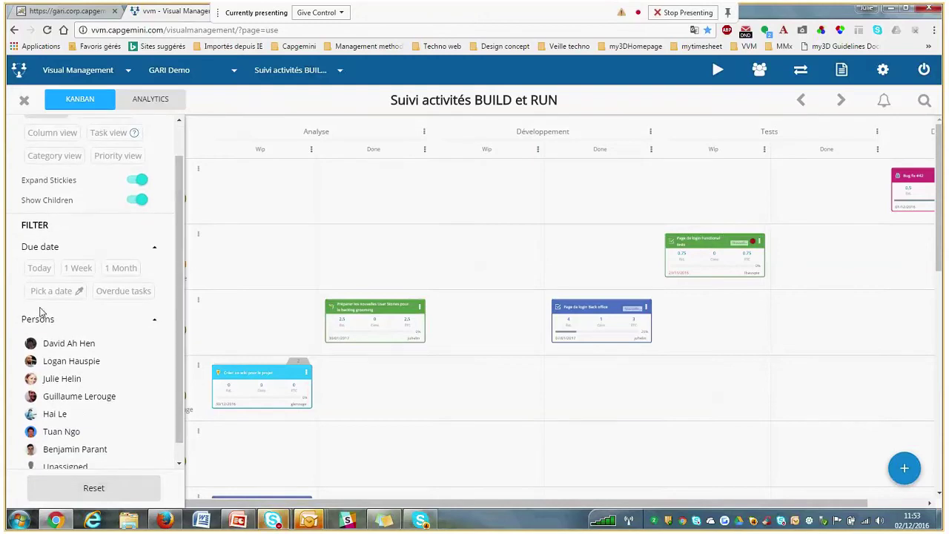
{"action": "scroll", "coordinate": [21, 224], "scroll_direction": "down", "scroll_amount": 1}
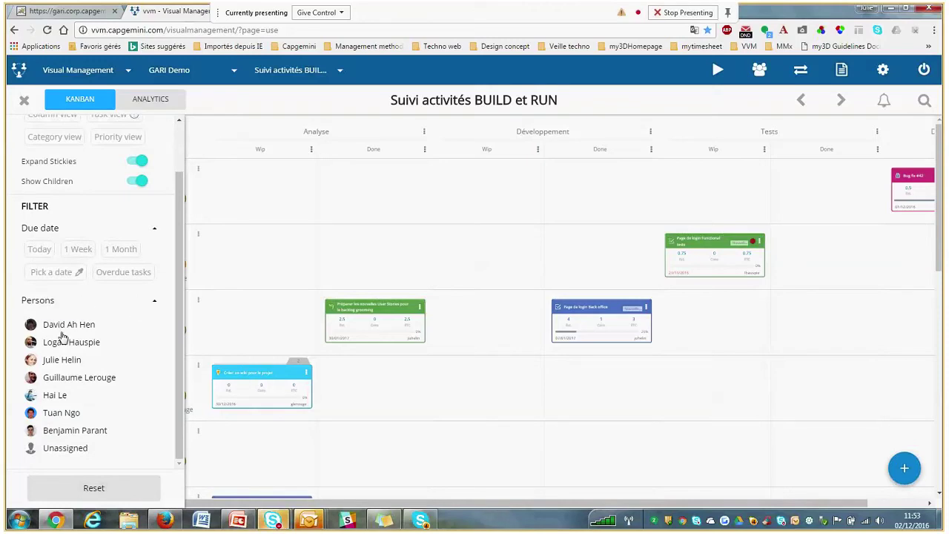
{"action": "scroll", "coordinate": [156, 214], "scroll_direction": "up", "scroll_amount": 2}
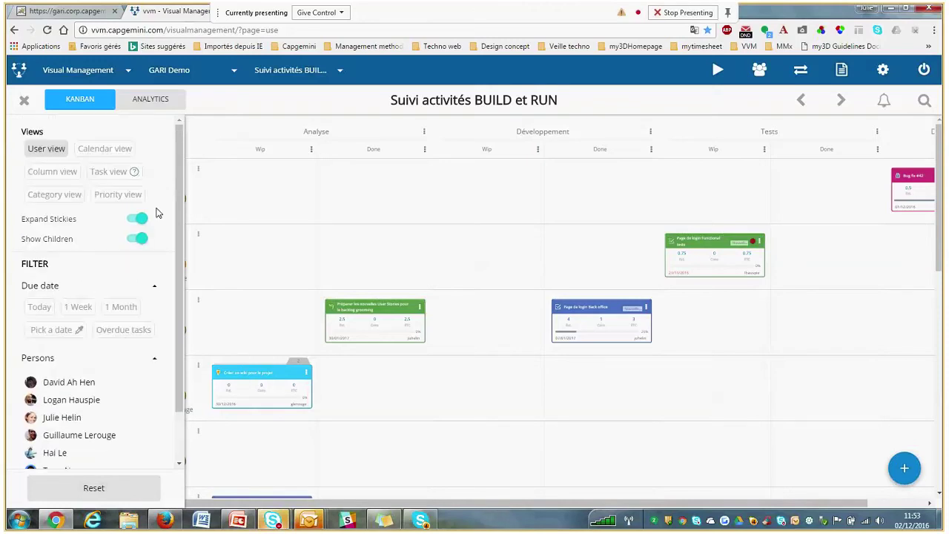
{"action": "scroll", "coordinate": [82, 329], "scroll_direction": "down", "scroll_amount": 2}
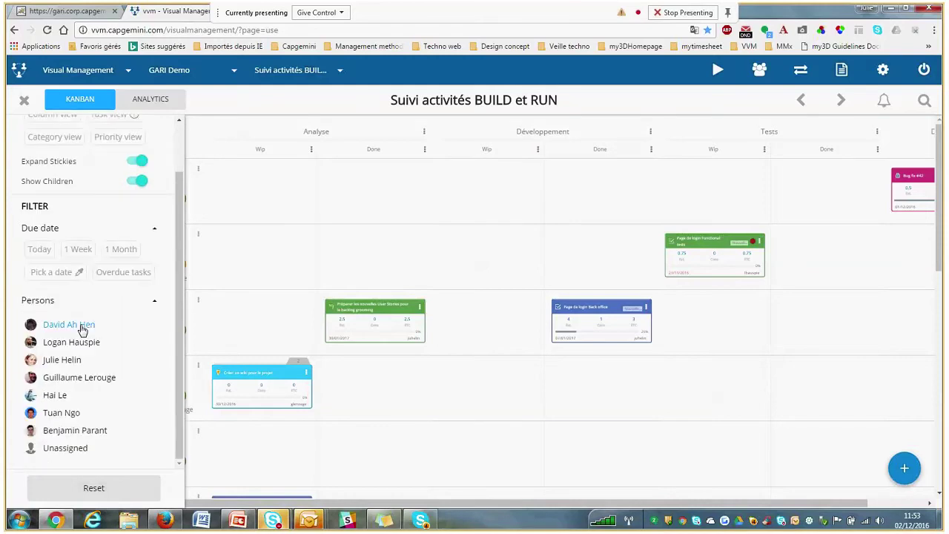
{"action": "left_click", "coordinate": [24, 100]}
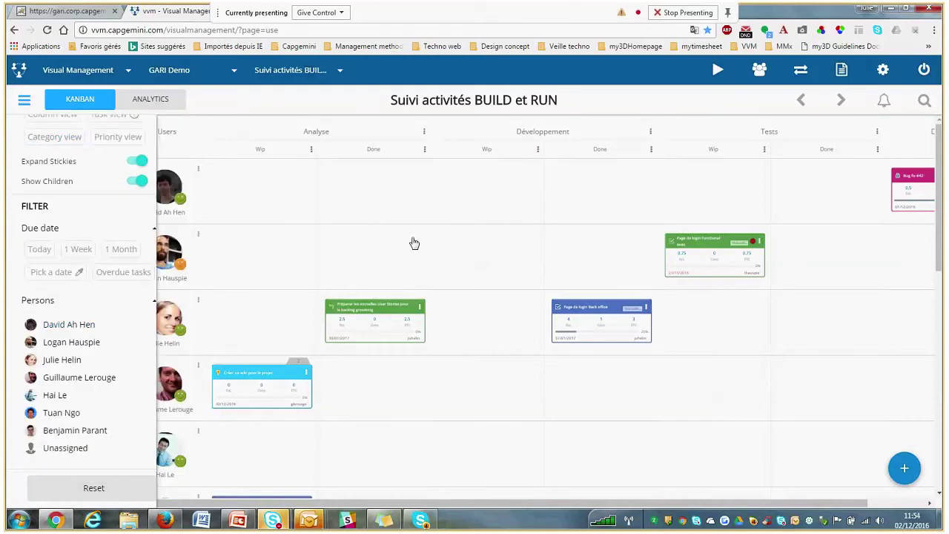
Search the sticky notes for "page" and view the details of the "Nouvelle page de login" result.
{"action": "left_click", "coordinate": [923, 100]}
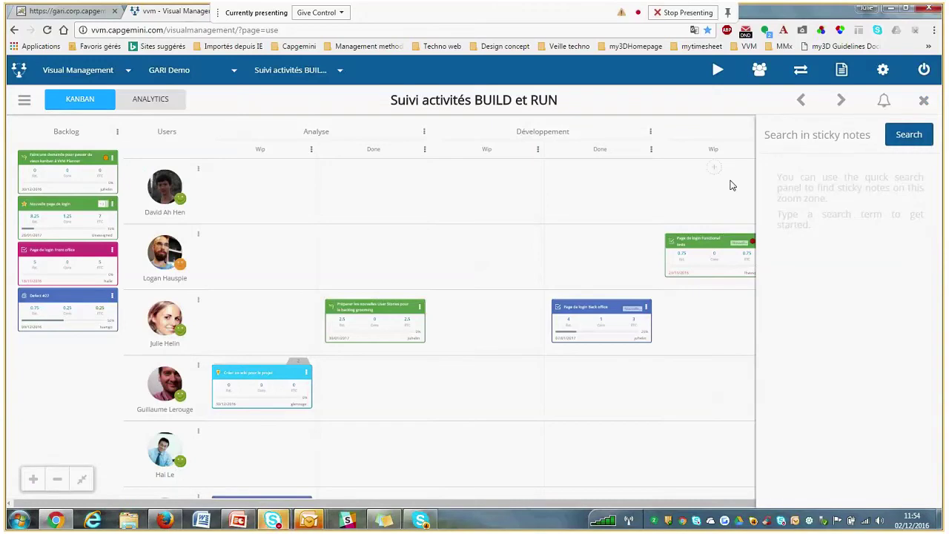
{"action": "type", "text": "page"}
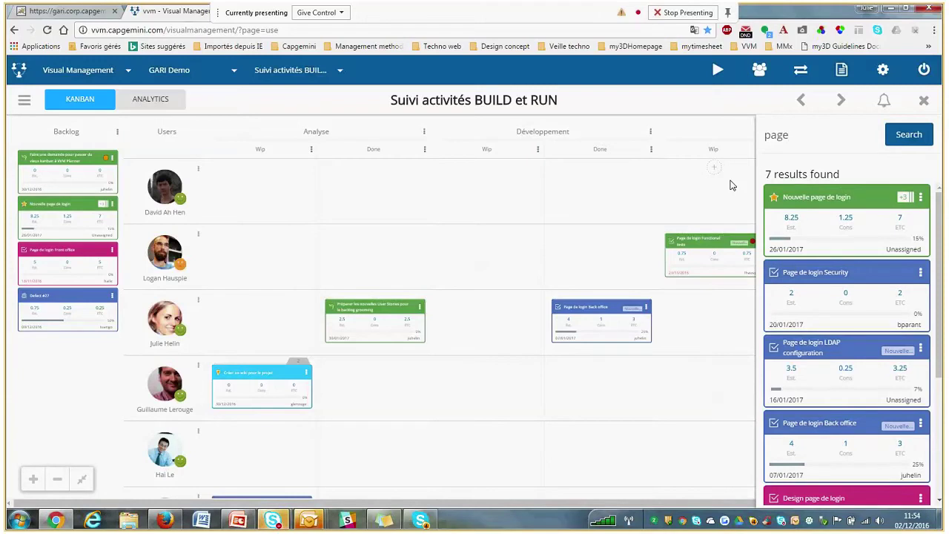
{"action": "left_click", "coordinate": [820, 205]}
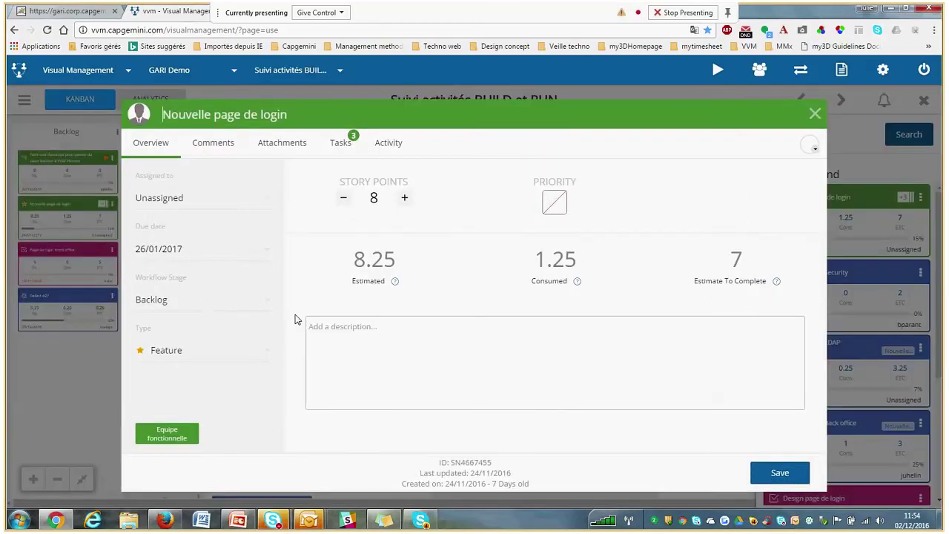
{"action": "left_click", "coordinate": [778, 473]}
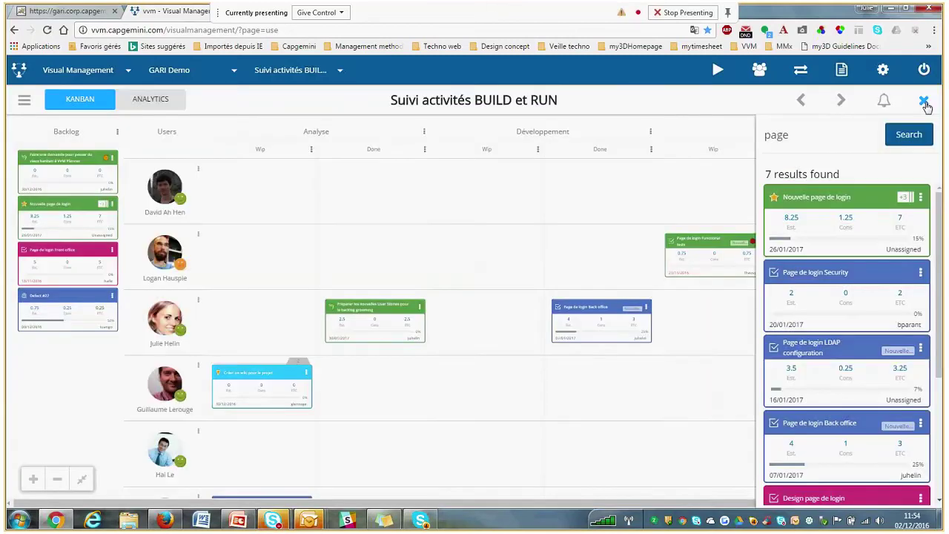
{"action": "left_click", "coordinate": [924, 100]}
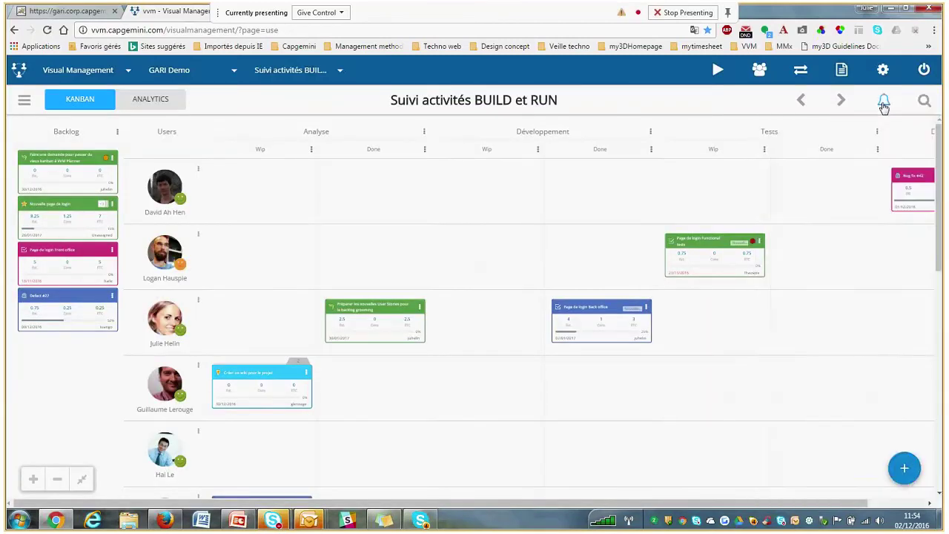
Examine the Zoom Zone History of created, moved, updated and deleted sticky notes, and close it.
{"action": "left_click", "coordinate": [883, 99]}
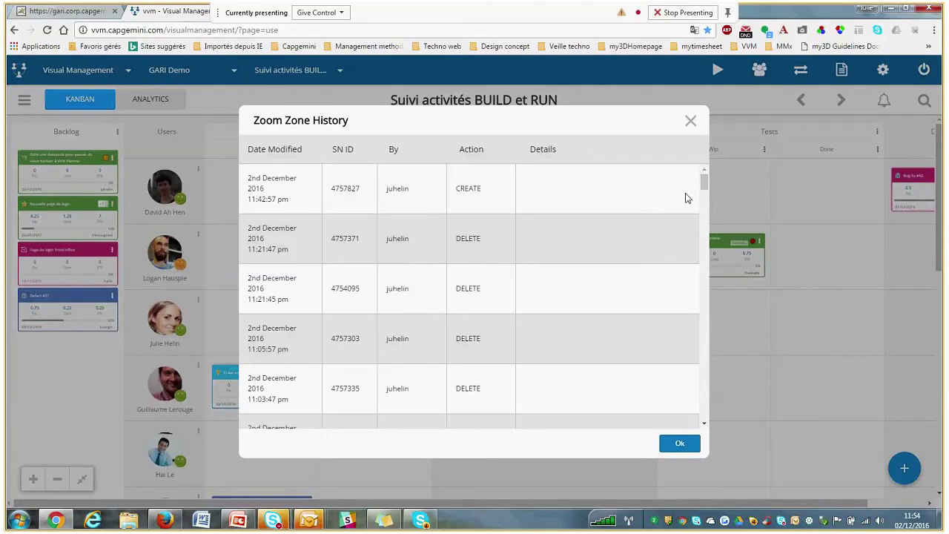
{"action": "scroll", "coordinate": [707, 269], "scroll_direction": "up", "scroll_amount": 10}
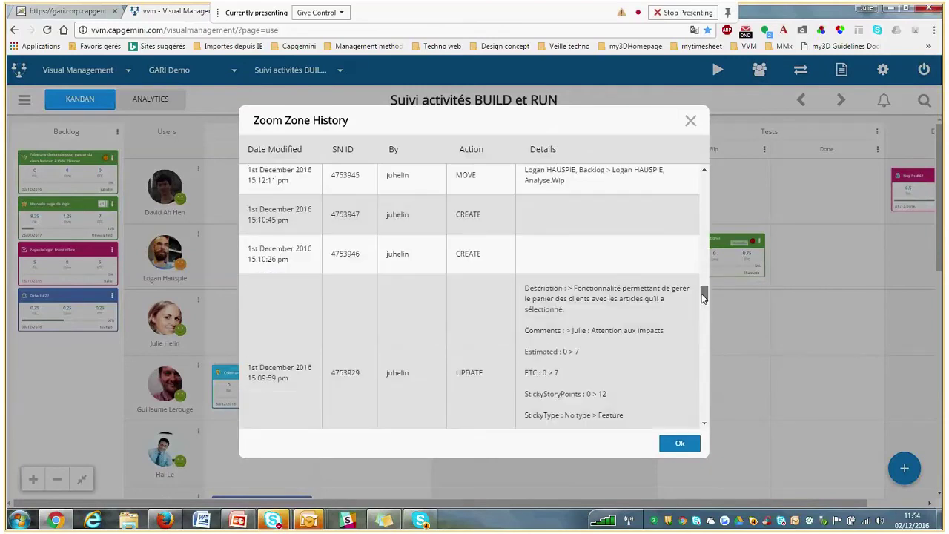
{"action": "scroll", "coordinate": [504, 249], "scroll_direction": "down", "scroll_amount": 3}
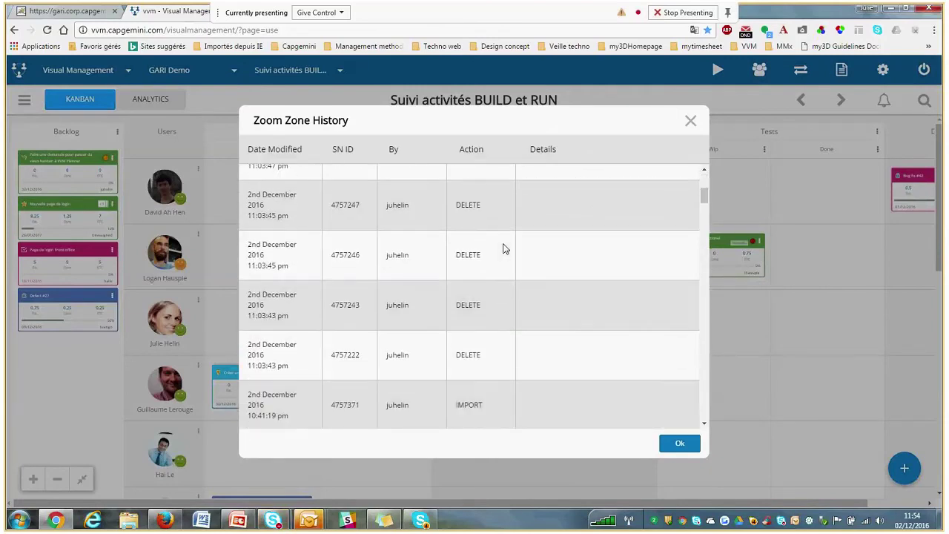
{"action": "scroll", "coordinate": [504, 249], "scroll_direction": "down", "scroll_amount": 4}
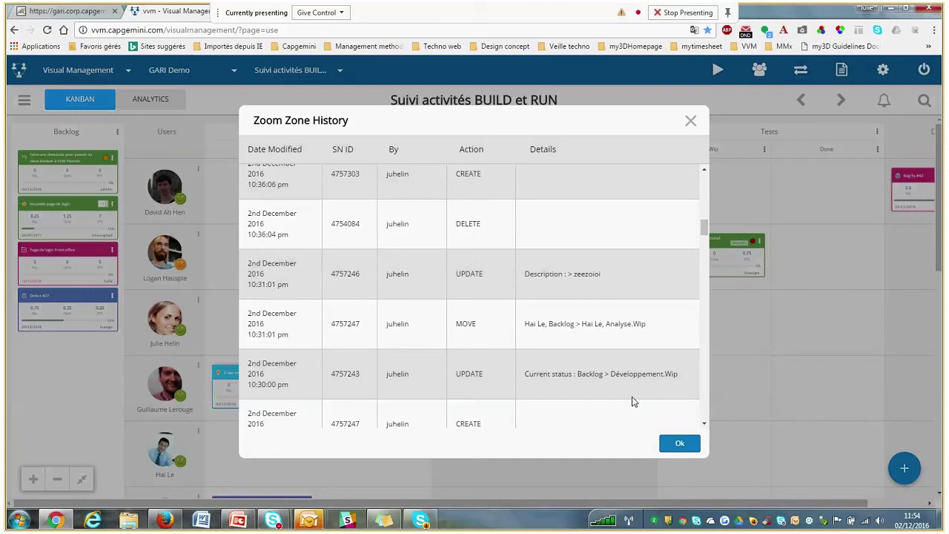
{"action": "key", "text": "Escape"}
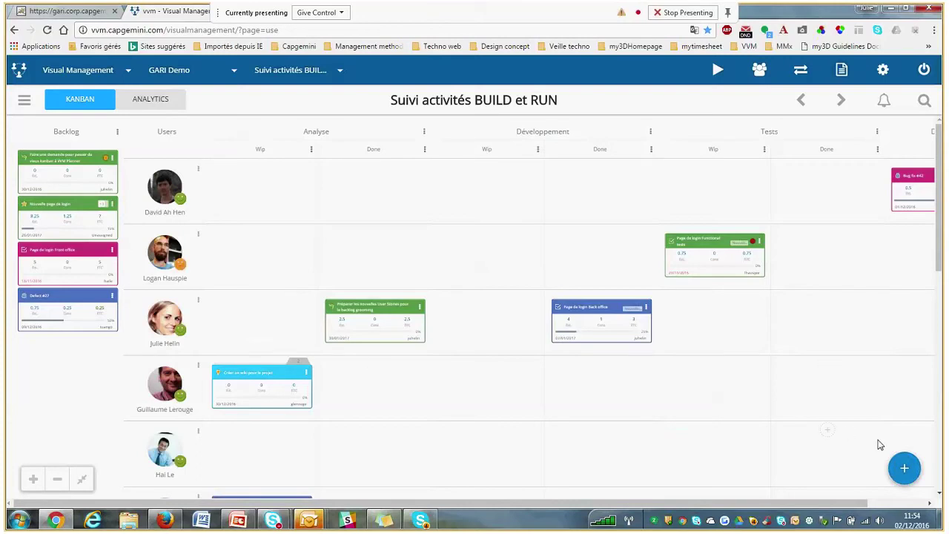
Create a new sticky note in the Backlog titled "Fonctionnalité panier".
{"action": "left_click", "coordinate": [904, 469]}
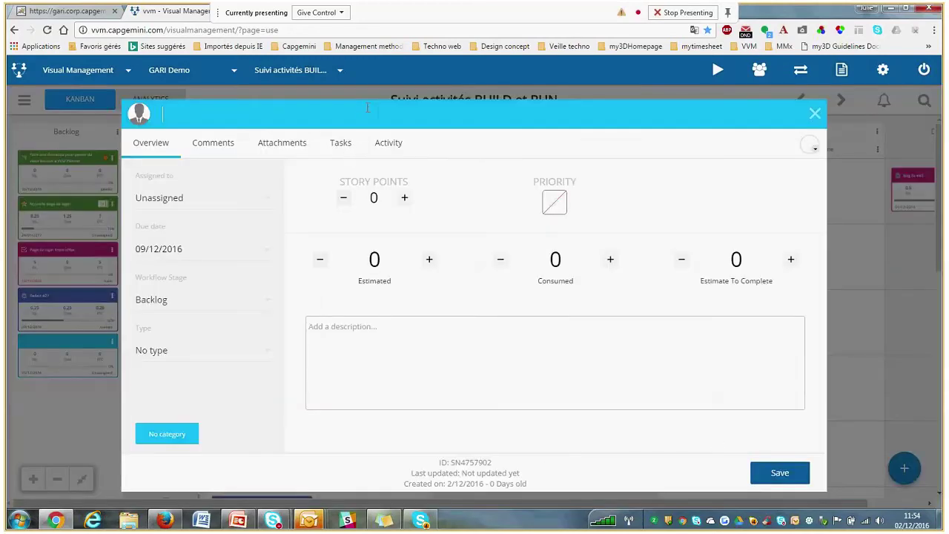
{"action": "type", "text": "Fonctionnalité p"}
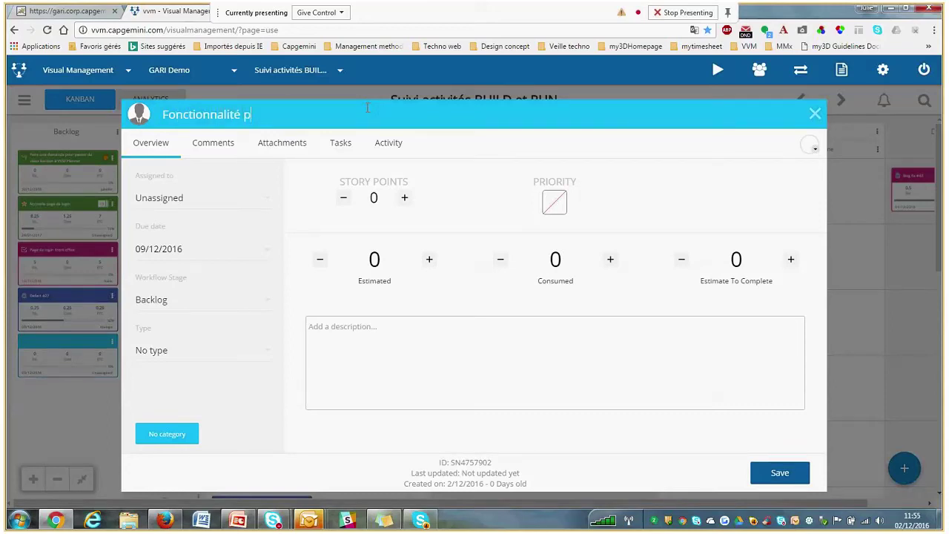
{"action": "type", "text": "anier"}
Leave the "Fonctionnalité panier" sticky Unassigned and set its due date to 15/02/2017.
{"action": "left_click", "coordinate": [232, 203]}
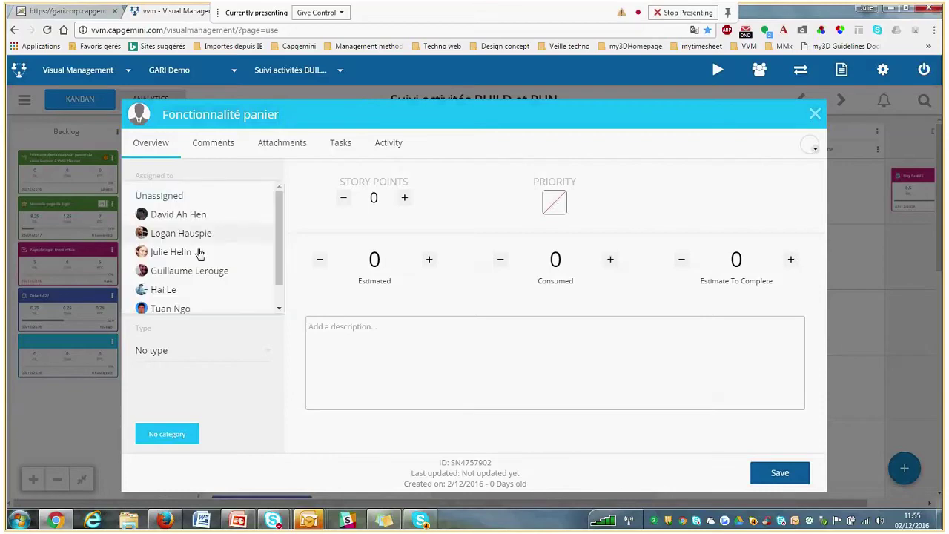
{"action": "left_click", "coordinate": [208, 180]}
{"action": "left_click", "coordinate": [226, 256]}
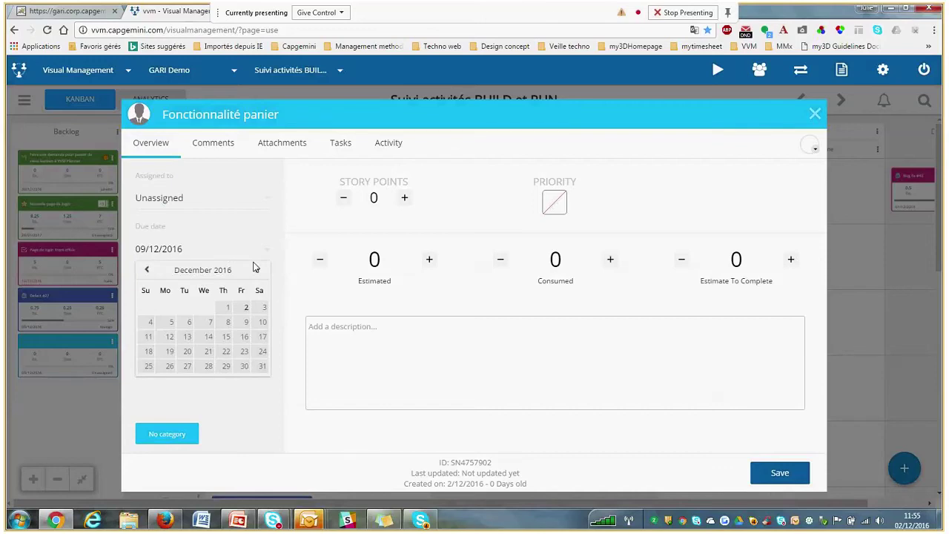
{"action": "left_click", "coordinate": [258, 270]}
{"action": "left_click", "coordinate": [257, 270]}
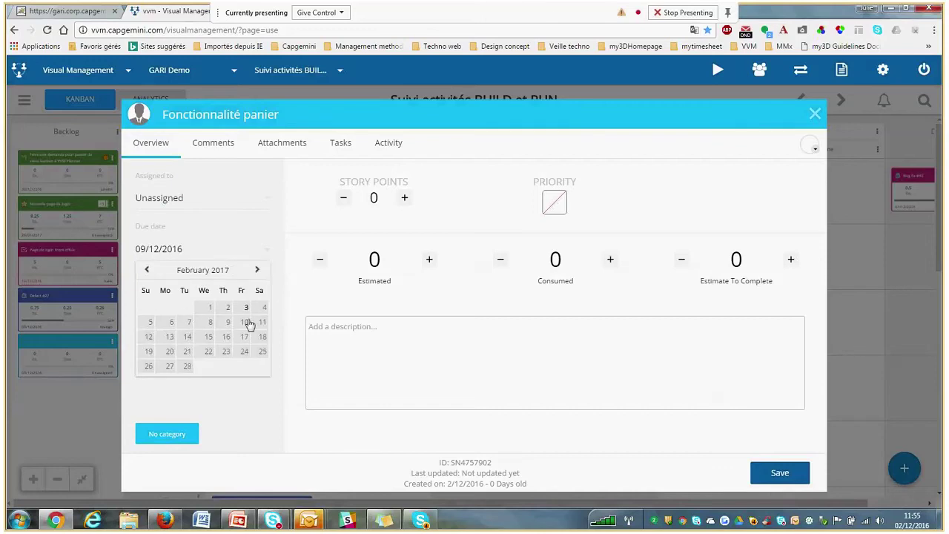
{"action": "left_click", "coordinate": [208, 337]}
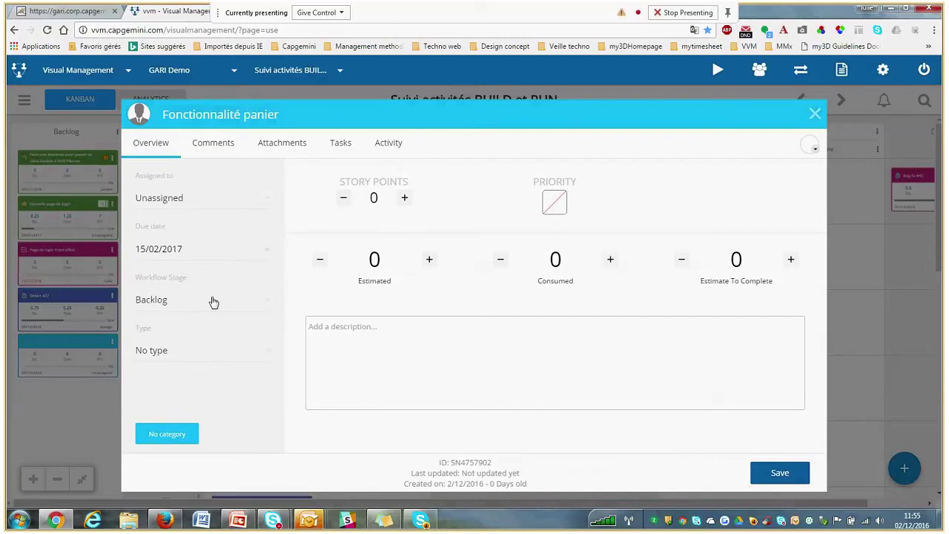
Set the "Fonctionnalité panier" sticky's type to Feature and its story points to 12.
{"action": "left_click", "coordinate": [227, 356]}
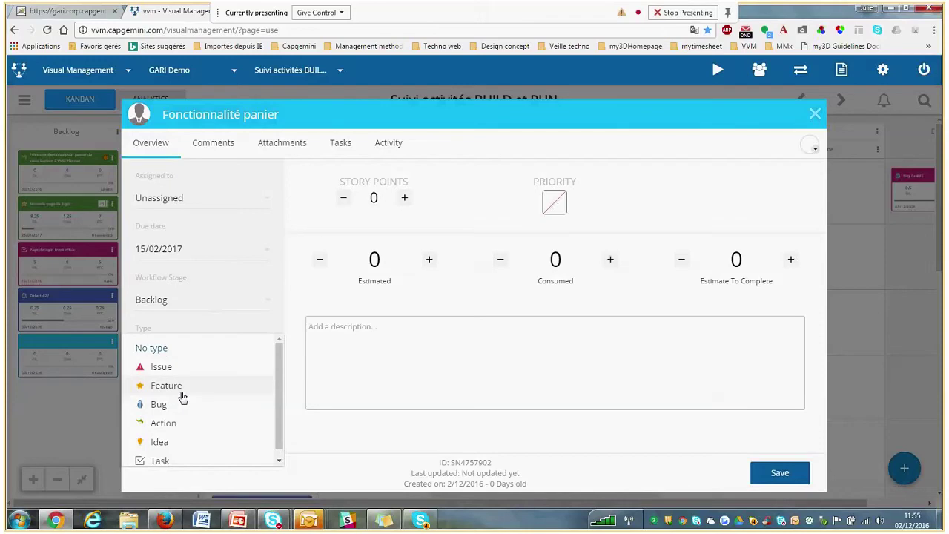
{"action": "left_click", "coordinate": [181, 386]}
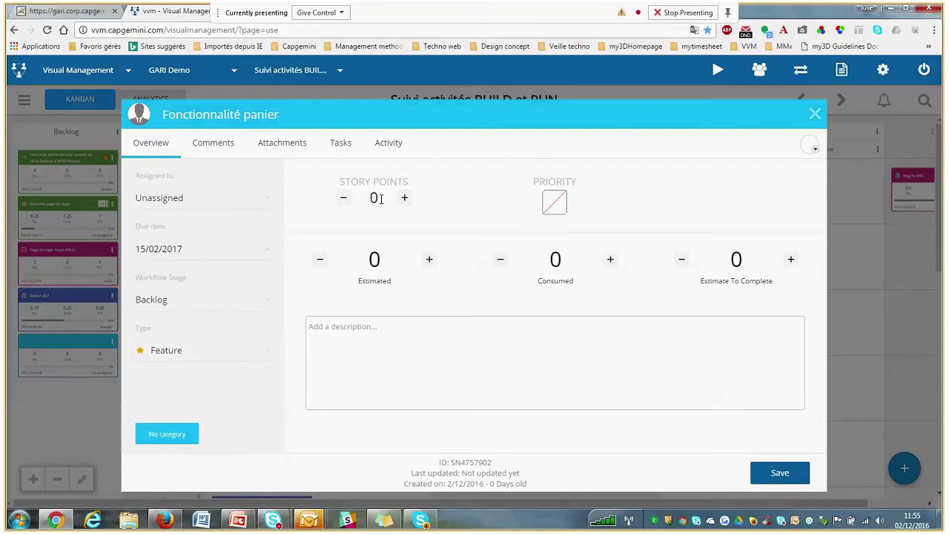
{"action": "left_click_drag", "start_coordinate": [380, 198], "coordinate": [364, 198]}
{"action": "type", "text": "12"}
Set Estimated and Estimate To Complete to 20 and add the description "Permet de récolter tous les articles du client".
{"action": "left_click", "coordinate": [357, 262]}
{"action": "type", "text": "20"}
{"action": "left_click", "coordinate": [714, 258]}
{"action": "type", "text": "2"}
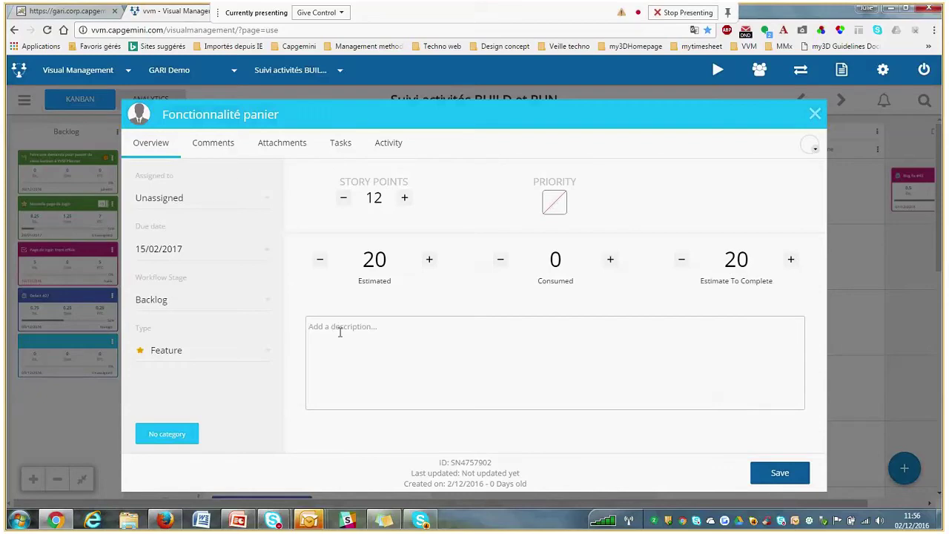
{"action": "type", "text": "Permet de récolter tous les articles du client"}
Write the comment "Attention aux impacts !!" on the sticky, preceded by the colleague's first name and a colon.
{"action": "left_click", "coordinate": [217, 144]}
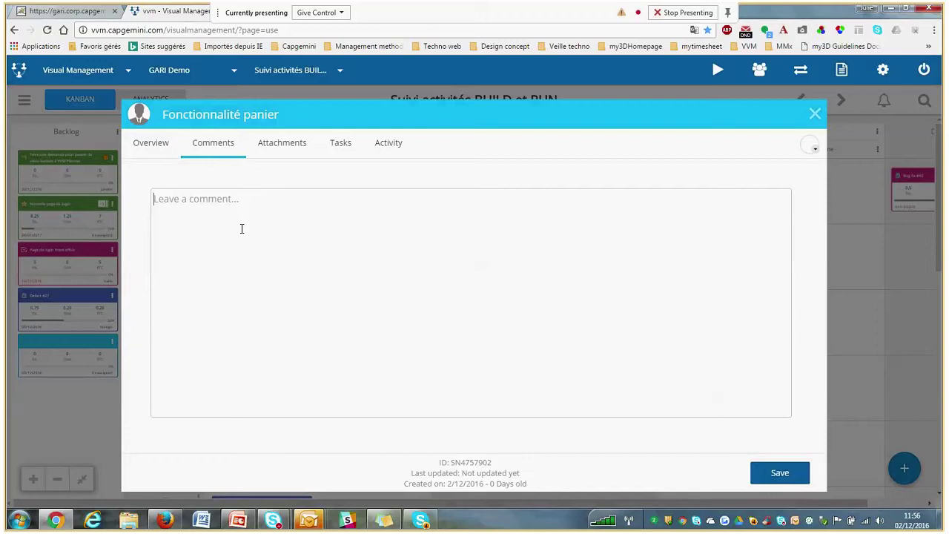
{"action": "type", "text": "Julie : Attention aux i"}
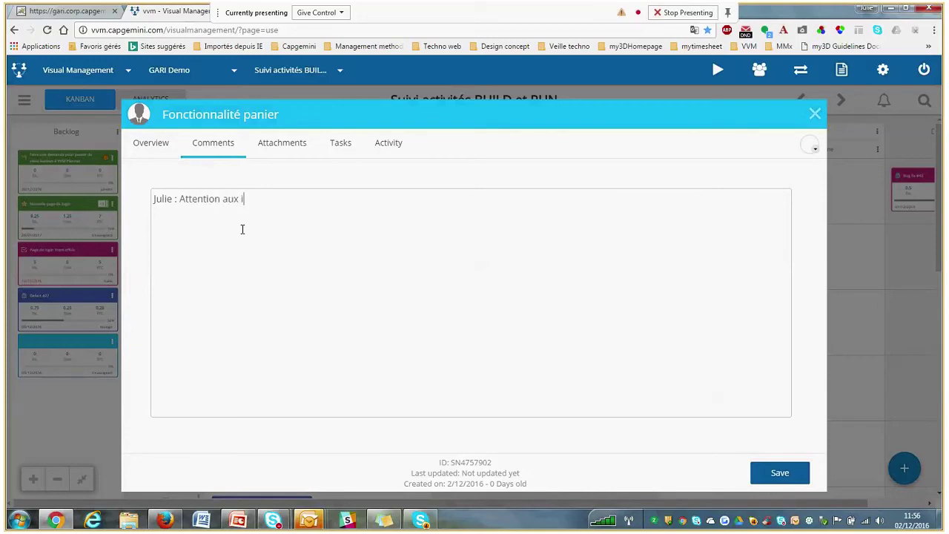
{"action": "type", "text": "mpacts !!"}
View the sticky's attachments area and its file selection option without attaching a file.
{"action": "left_click", "coordinate": [274, 152]}
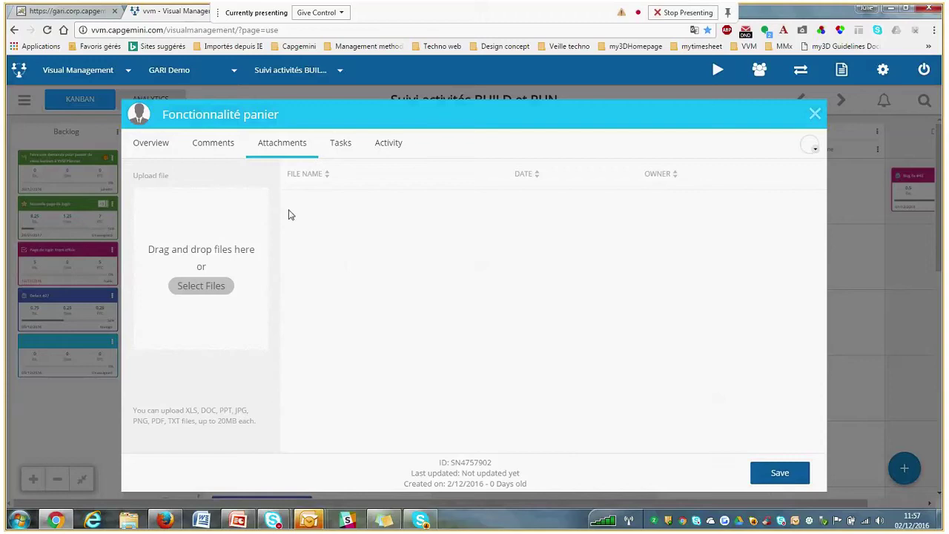
{"action": "left_click", "coordinate": [210, 291]}
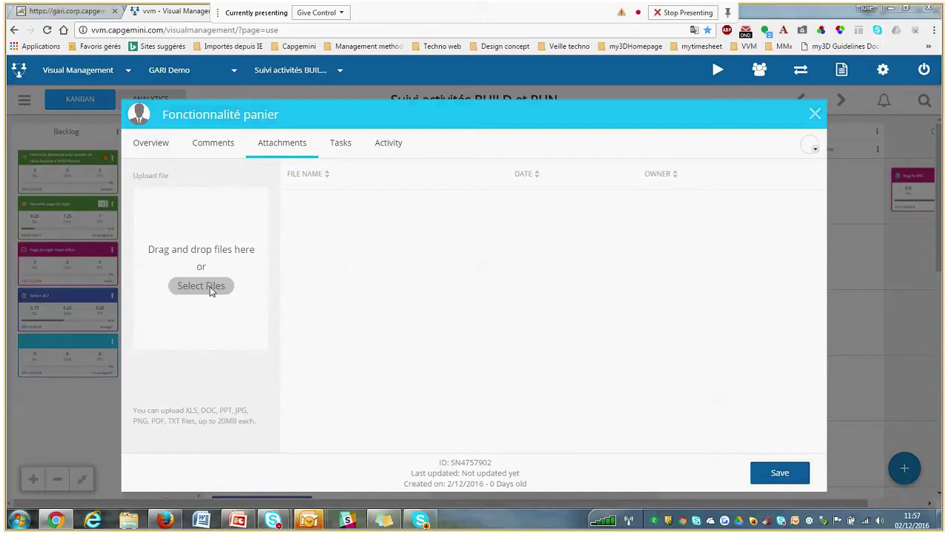
{"action": "left_click", "coordinate": [452, 293]}
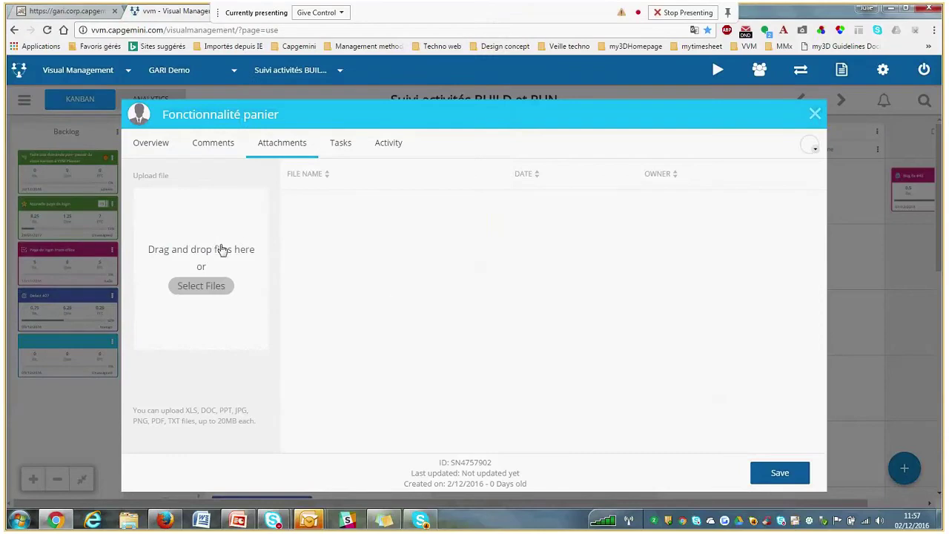
Prepare a child task titled "Front office panier" with an estimate of 7, assigned to the first listed team member.
{"action": "left_click", "coordinate": [346, 145]}
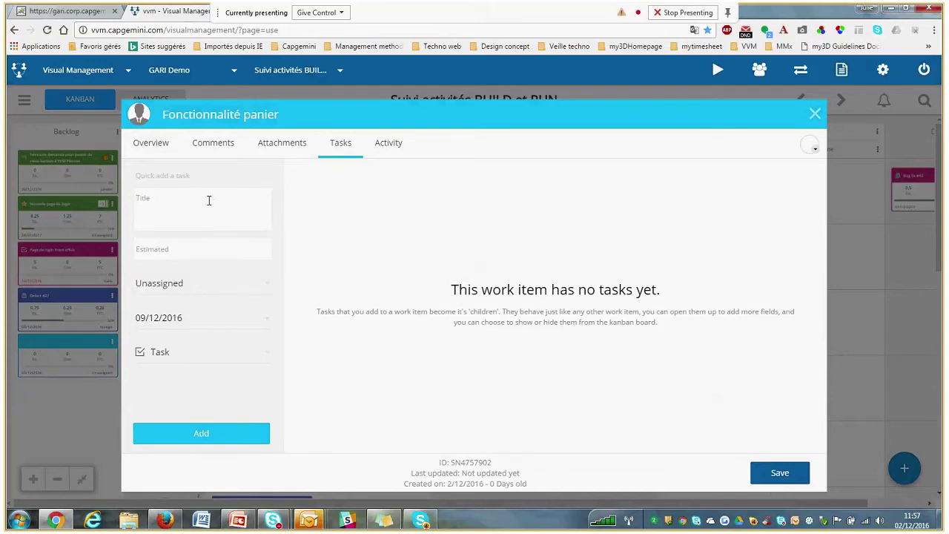
{"action": "type", "text": "Front offic"}
{"action": "type", "text": "panier"}
{"action": "left_click", "coordinate": [203, 248]}
{"action": "type", "text": "7"}
{"action": "left_click", "coordinate": [204, 287]}
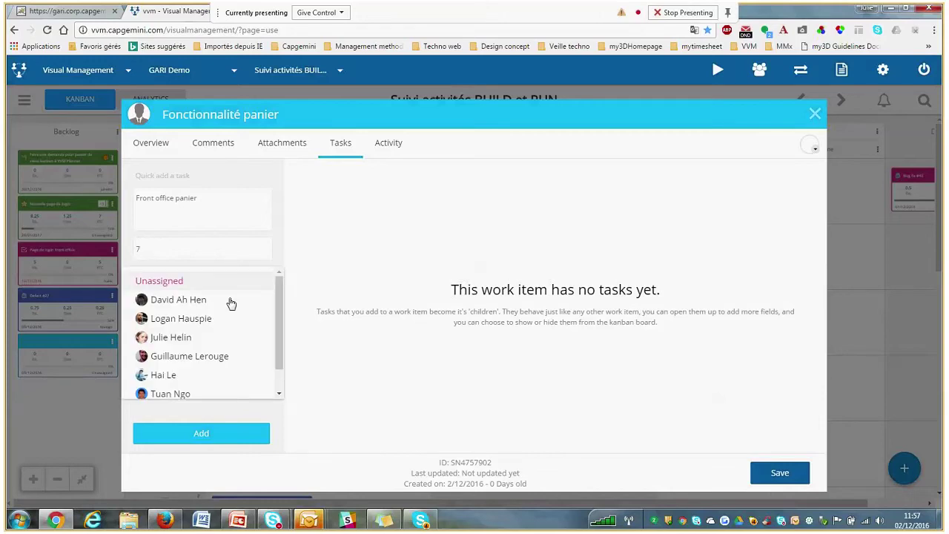
{"action": "left_click", "coordinate": [230, 300]}
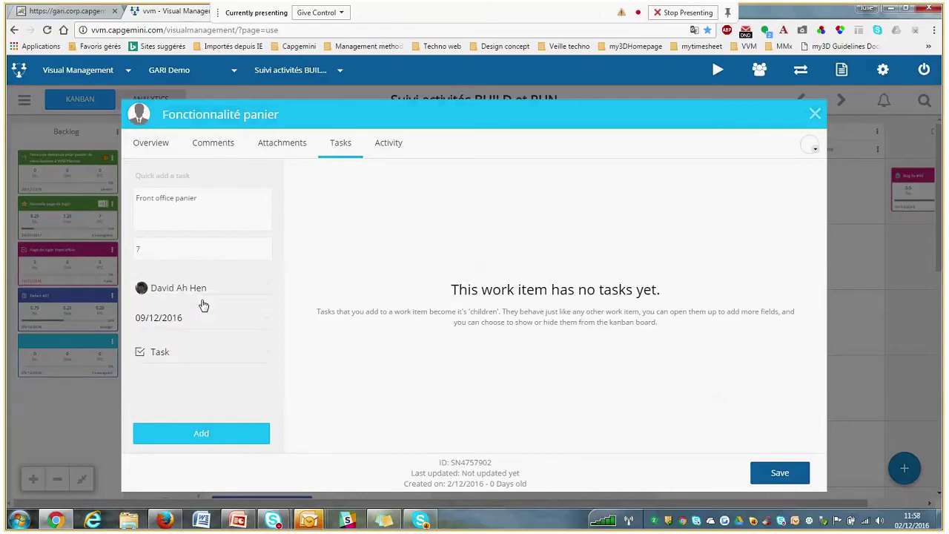
Set the task's due date to 12/01/2017 and add it, accepting the reset of the parent's estimate values.
{"action": "left_click", "coordinate": [266, 324]}
{"action": "left_click", "coordinate": [257, 338]}
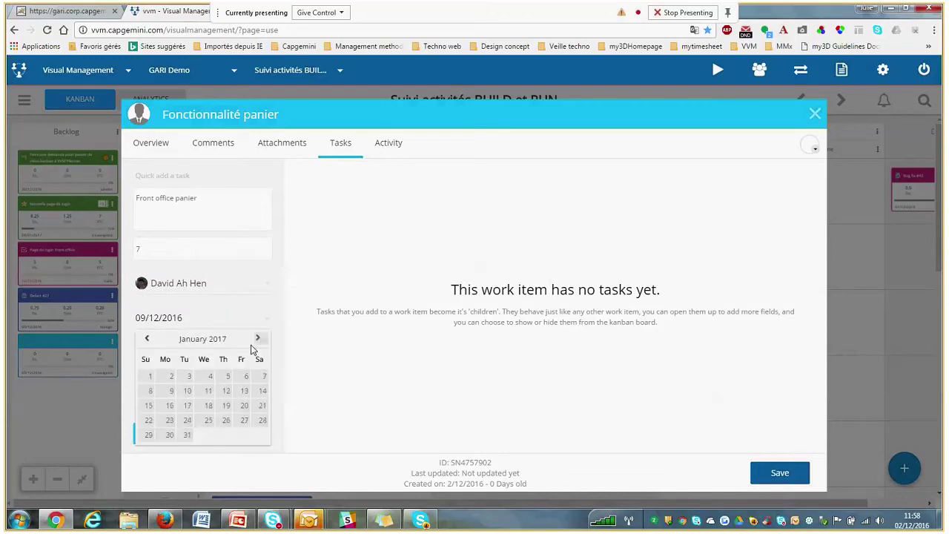
{"action": "left_click", "coordinate": [226, 393]}
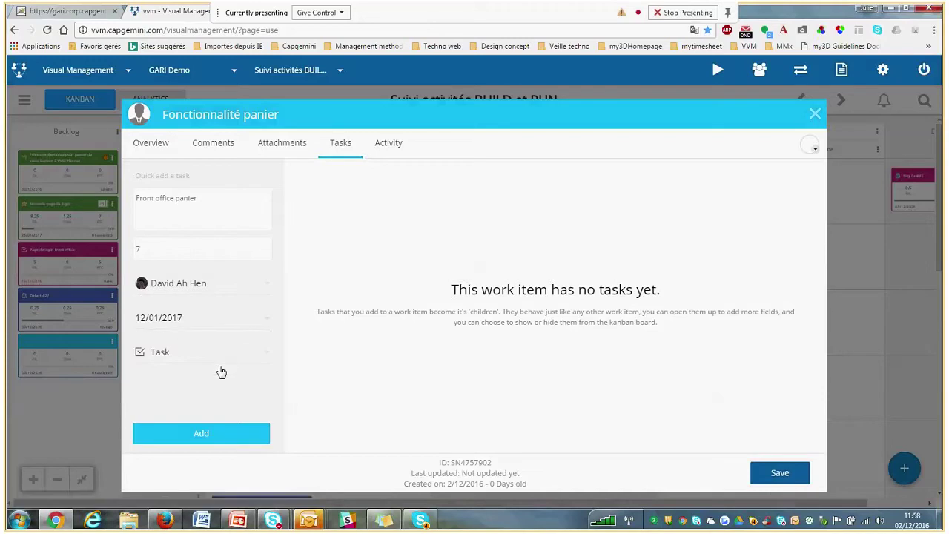
{"action": "left_click", "coordinate": [213, 433]}
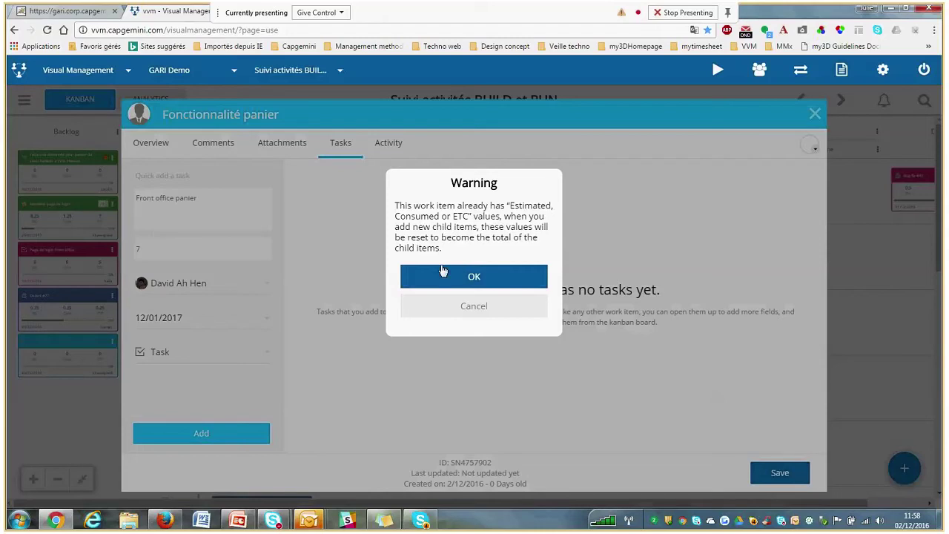
{"action": "left_click", "coordinate": [491, 278]}
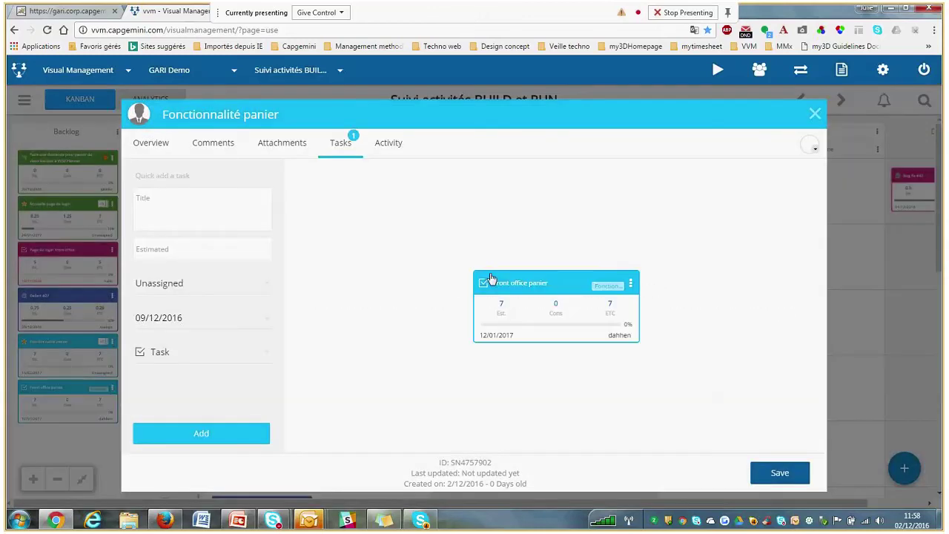
Add a child task titled "Back office panier" with an estimate of 9, assigned to the second listed team member.
{"action": "left_click", "coordinate": [150, 140]}
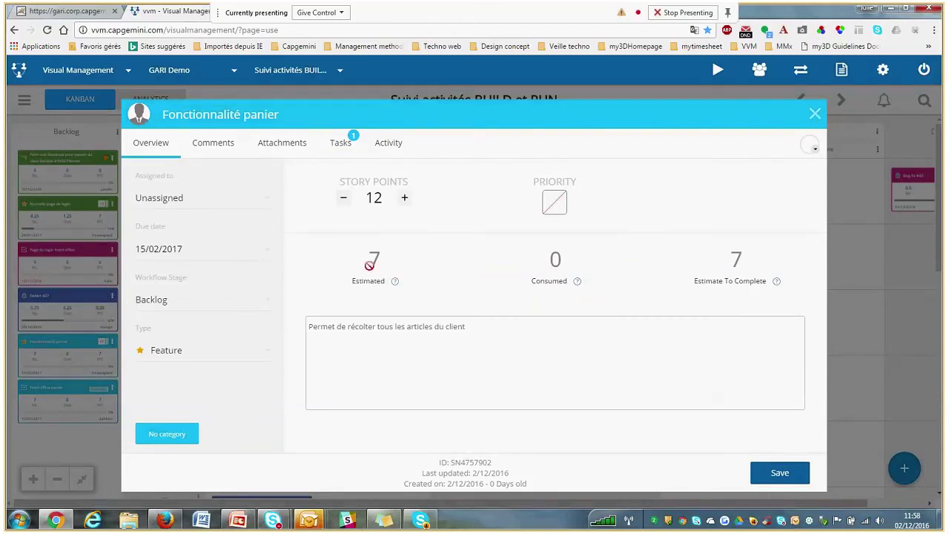
{"action": "left_click", "coordinate": [333, 144]}
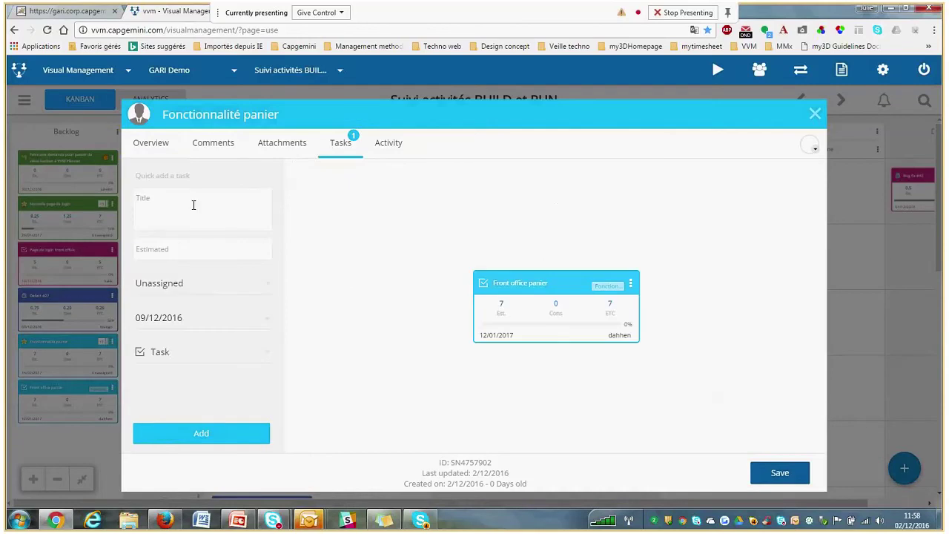
{"action": "type", "text": "Back office panier"}
{"action": "left_click", "coordinate": [205, 245]}
{"action": "type", "text": "9"}
{"action": "left_click", "coordinate": [203, 283]}
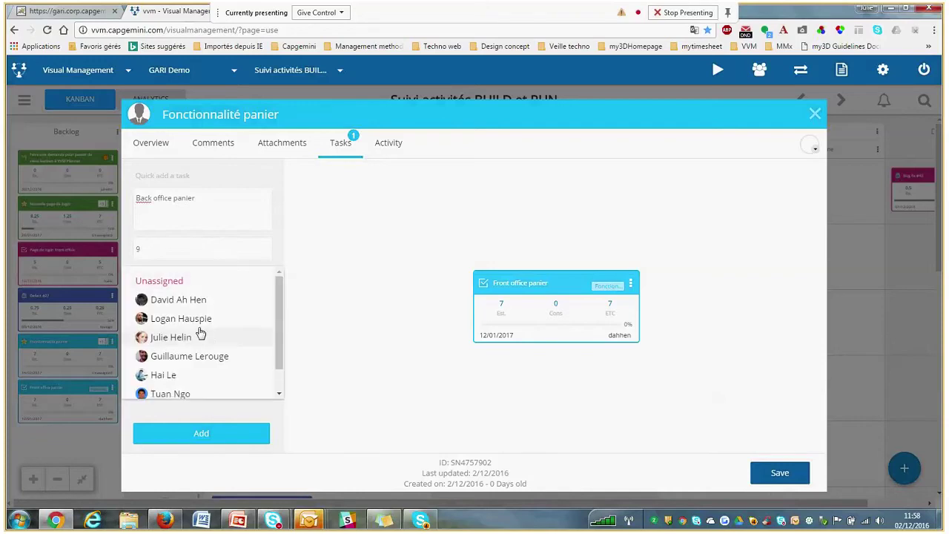
{"action": "left_click", "coordinate": [196, 319]}
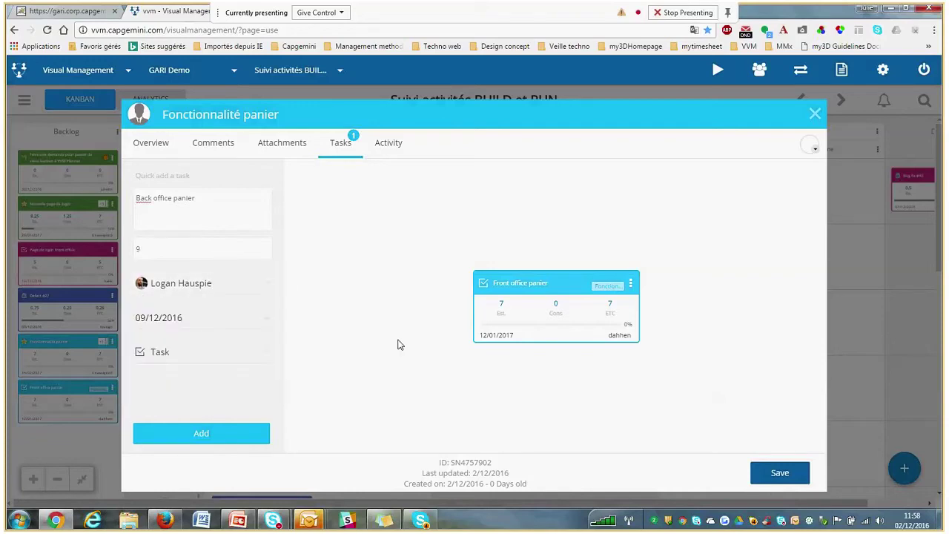
{"action": "left_click", "coordinate": [191, 437]}
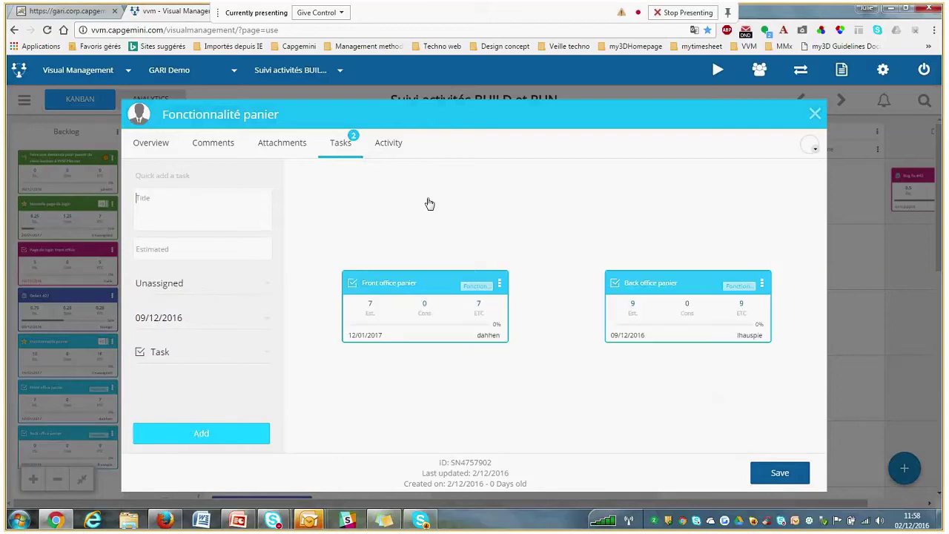
Add a child task titled "Design panier" with an estimate of 3, assigned to the fifth listed team member.
{"action": "type", "text": "Desig"}
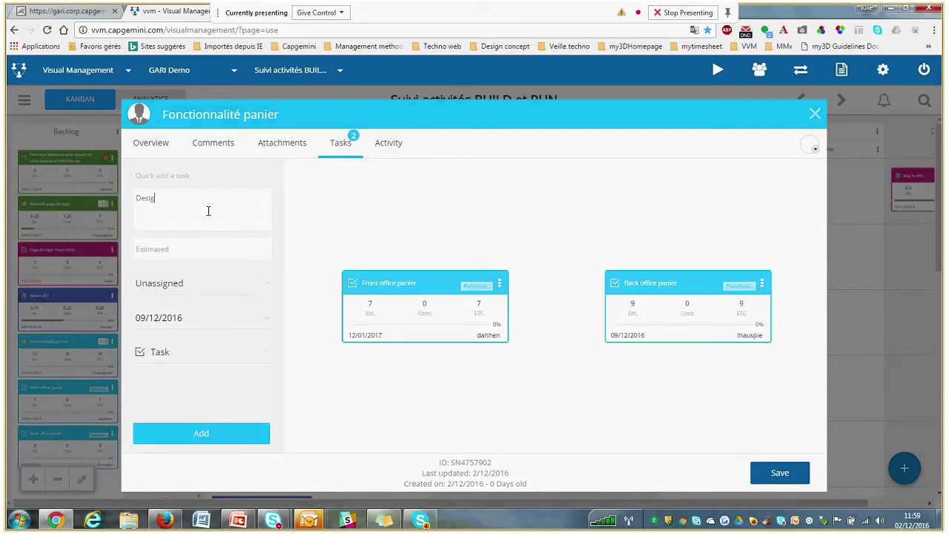
{"action": "type", "text": "n panier"}
{"action": "left_click", "coordinate": [199, 248]}
{"action": "type", "text": "3"}
{"action": "left_click", "coordinate": [206, 284]}
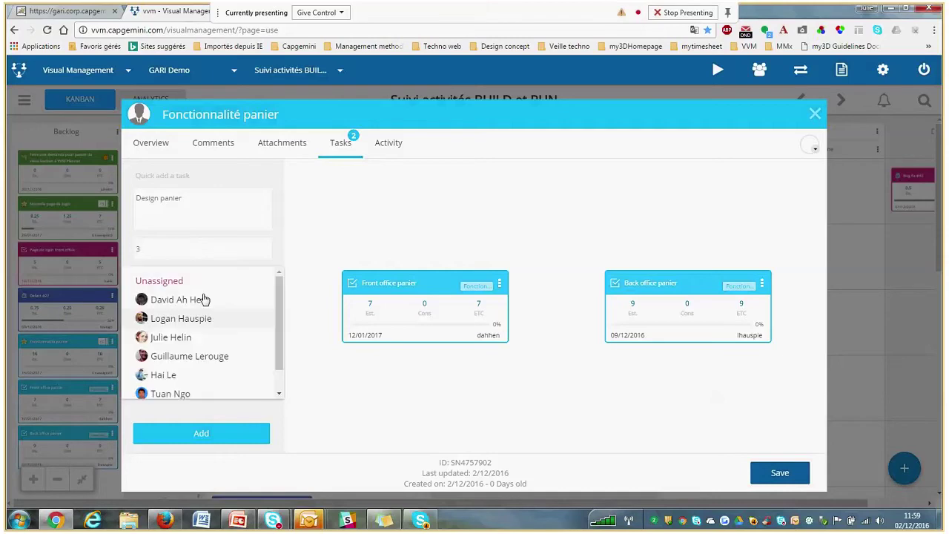
{"action": "left_click", "coordinate": [192, 374]}
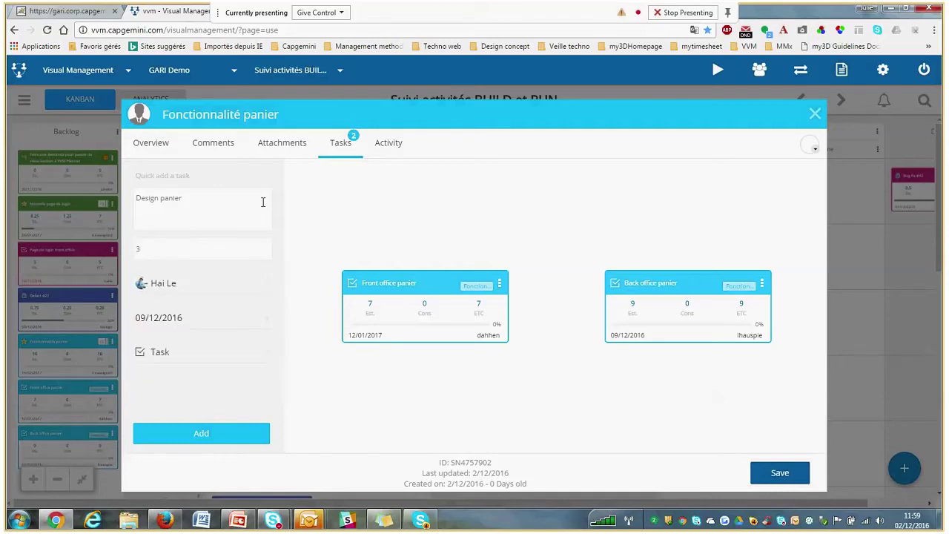
{"action": "left_click", "coordinate": [197, 440]}
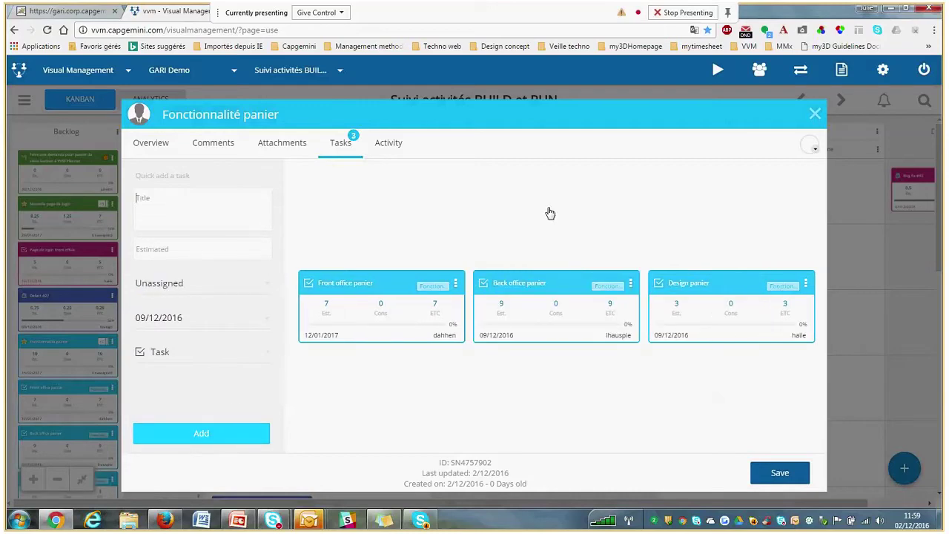
Check the estimate totals in the sticky's overview and save the "Fonctionnalité panier" sticky.
{"action": "left_click", "coordinate": [152, 143]}
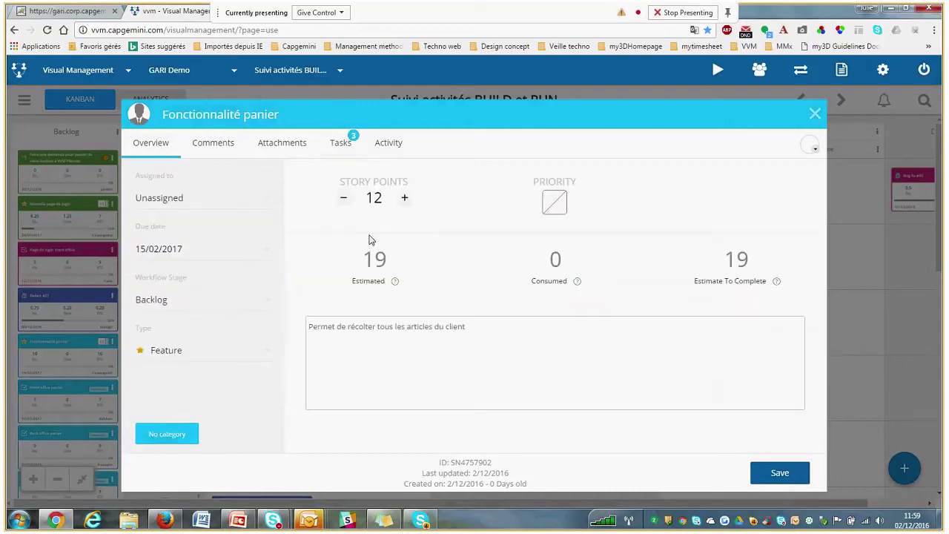
{"action": "left_click", "coordinate": [356, 149]}
{"action": "left_click", "coordinate": [772, 472]}
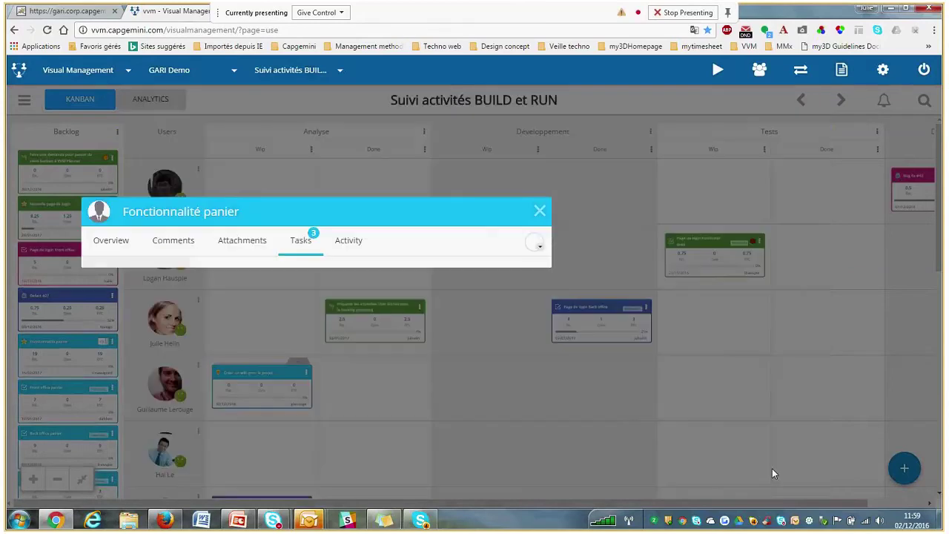
Open the "Front office panier" task from the Backlog and look over its overview and comments.
{"action": "scroll", "coordinate": [134, 364], "scroll_direction": "down", "scroll_amount": 1}
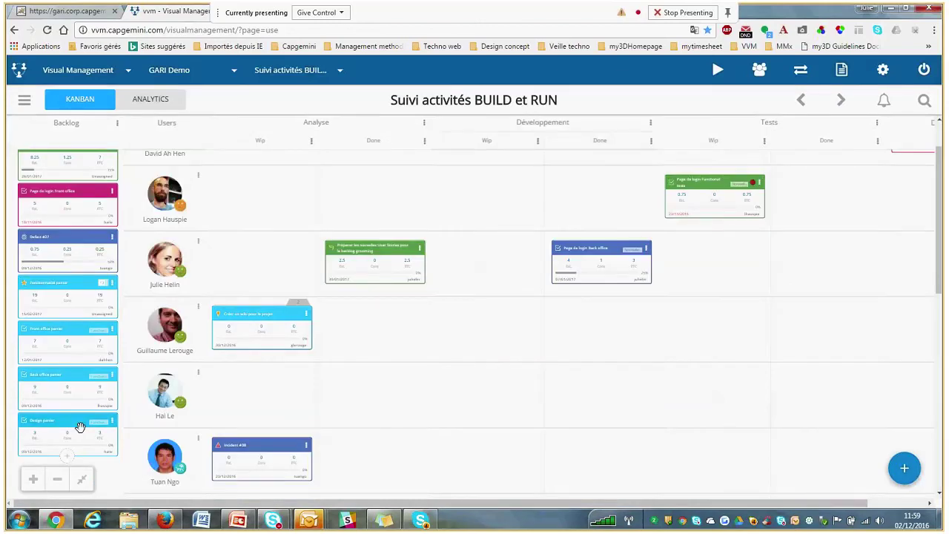
{"action": "left_click", "coordinate": [74, 346]}
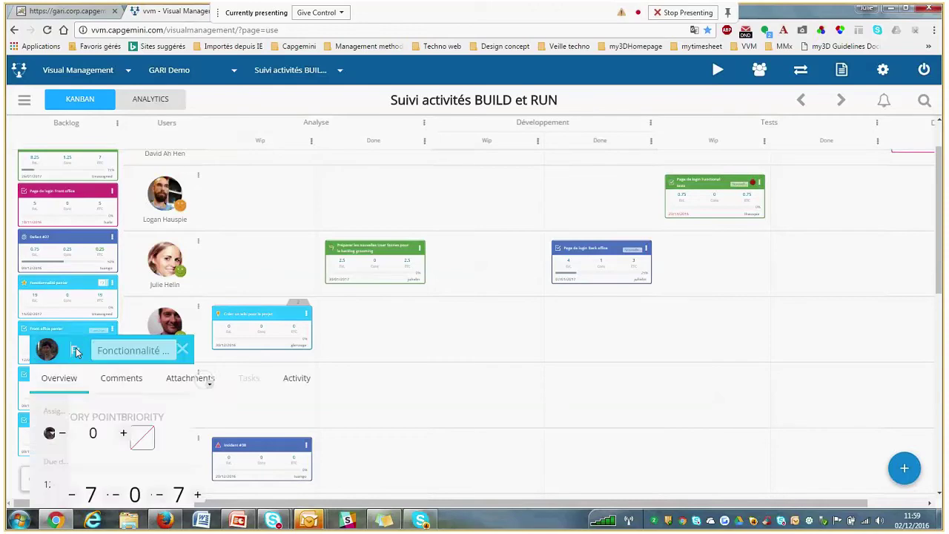
{"action": "left_click", "coordinate": [345, 340]}
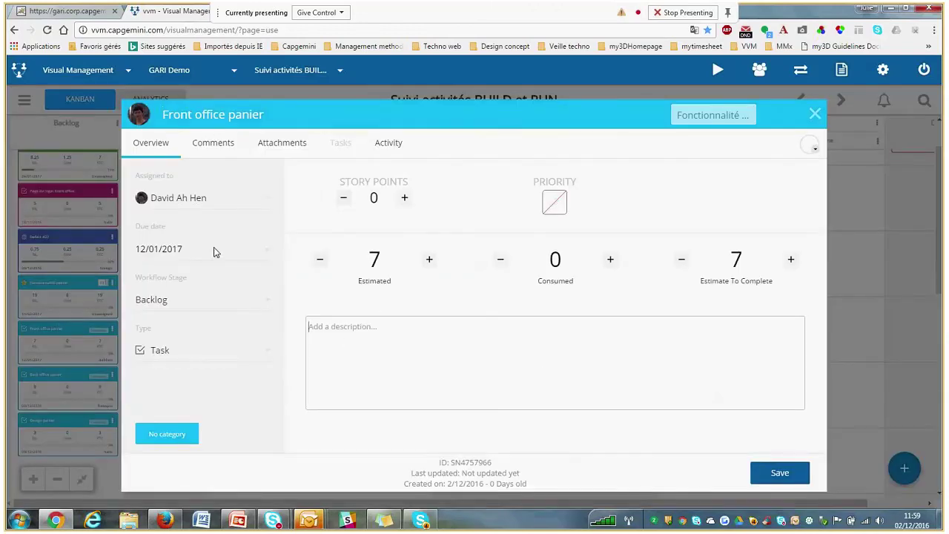
{"action": "left_click", "coordinate": [212, 143]}
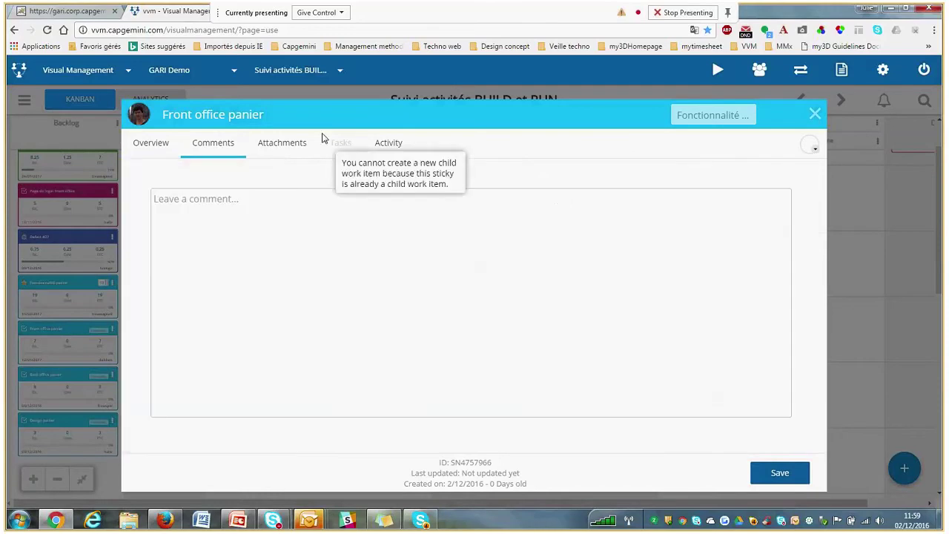
{"action": "left_click", "coordinate": [144, 152]}
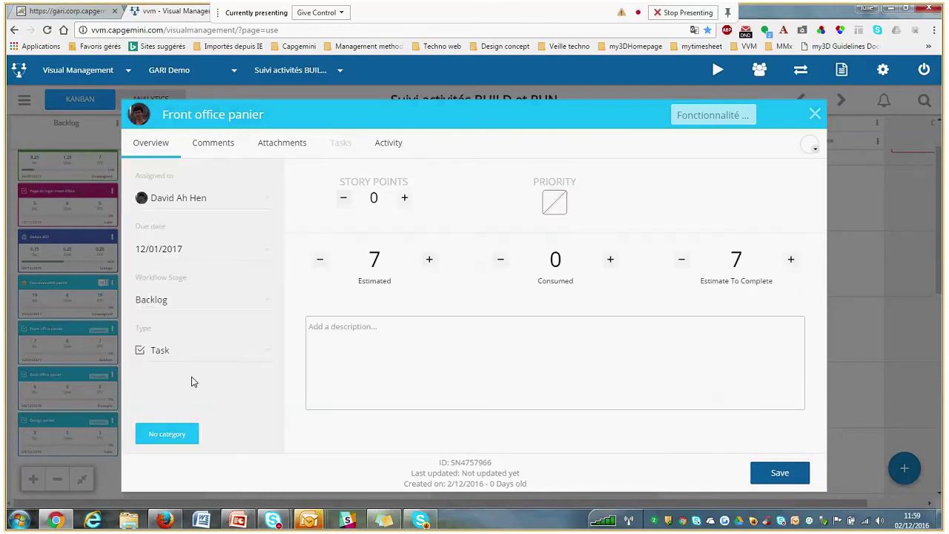
Assign the "Front office panier" task the Equipe front category and the Développement : Wip workflow stage.
{"action": "left_click", "coordinate": [173, 438]}
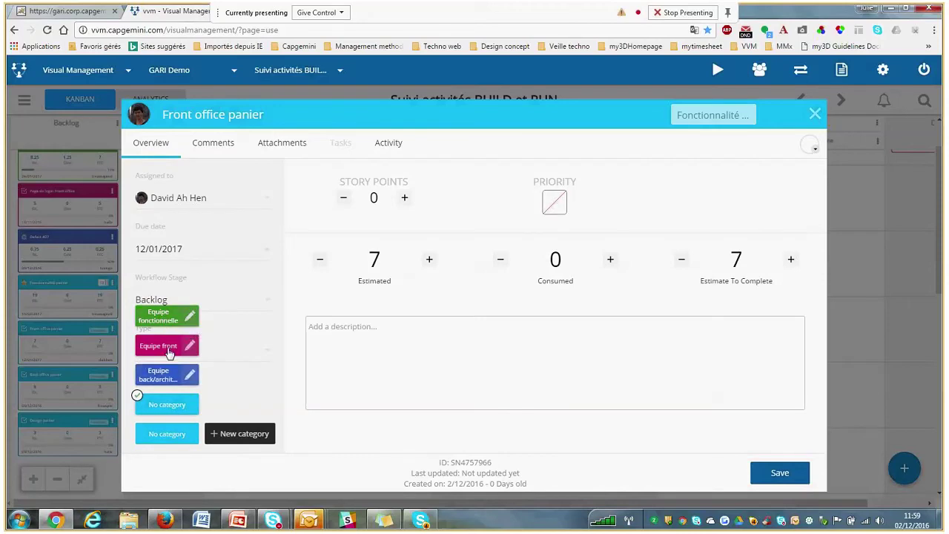
{"action": "left_click", "coordinate": [167, 347]}
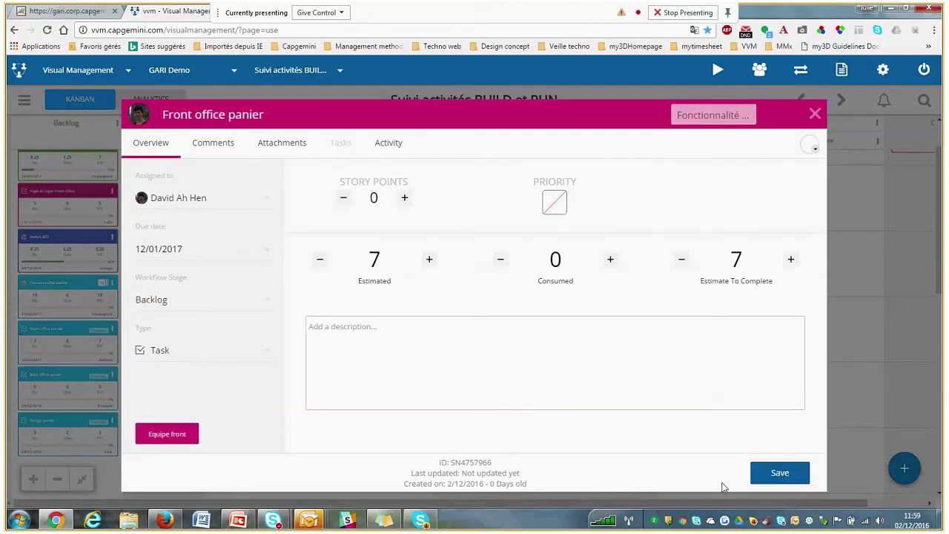
{"action": "left_click", "coordinate": [209, 310]}
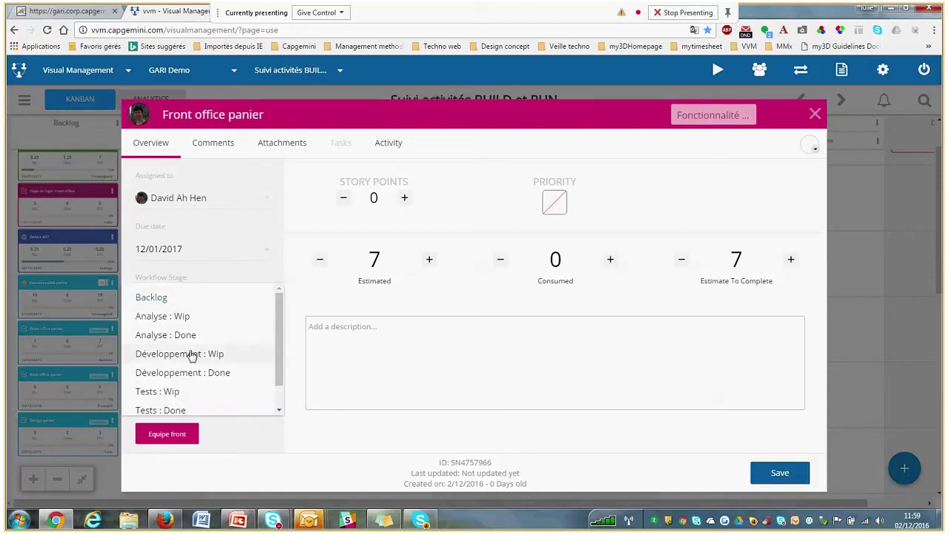
{"action": "left_click", "coordinate": [193, 355]}
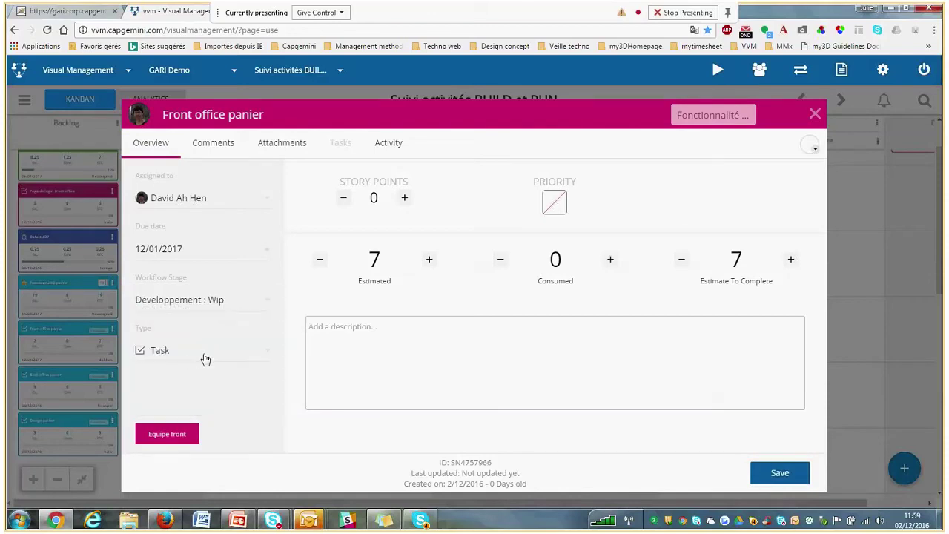
Save the "Front office panier" task, and assign the "Back office panier" task the Equipe back/architecture category and save it.
{"action": "left_click", "coordinate": [772, 477]}
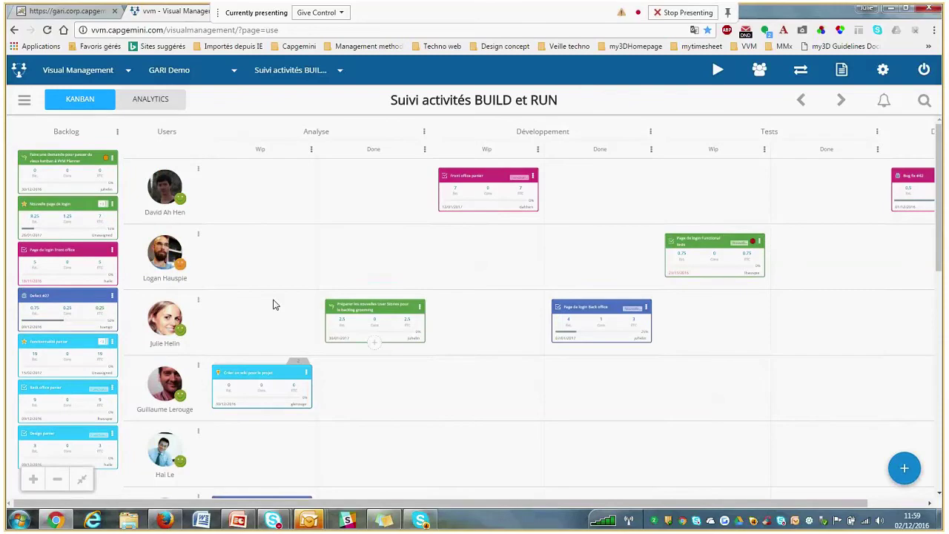
{"action": "scroll", "coordinate": [96, 266], "scroll_direction": "down", "scroll_amount": 4}
{"action": "scroll", "coordinate": [88, 275], "scroll_direction": "up", "scroll_amount": 1}
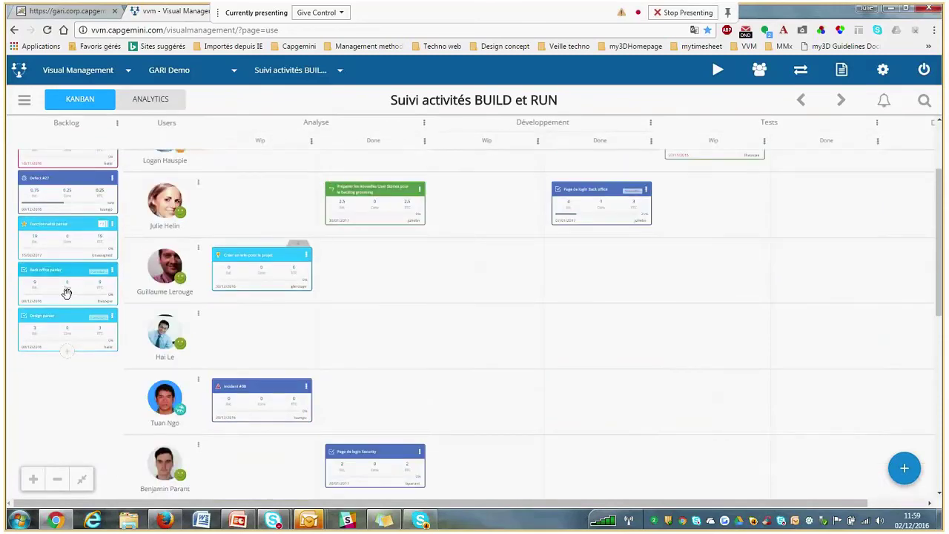
{"action": "left_click", "coordinate": [67, 293]}
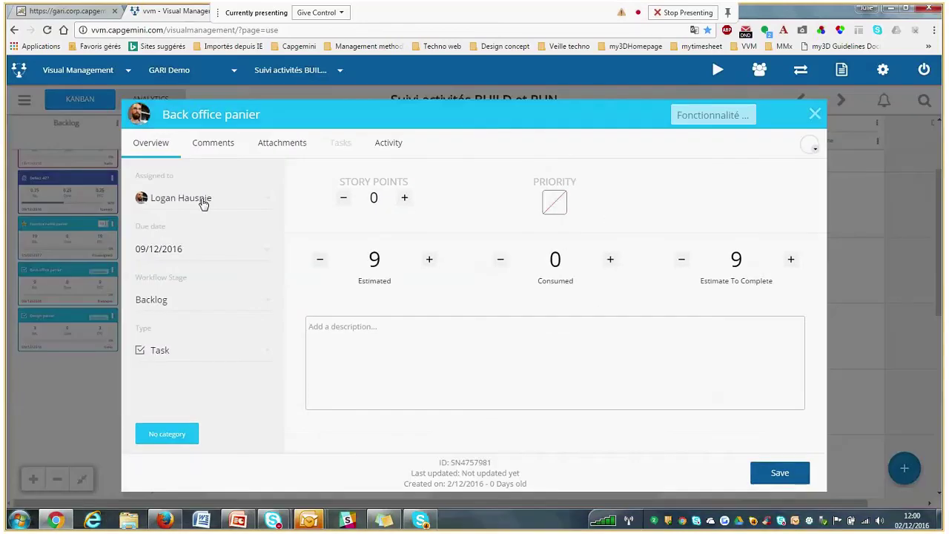
{"action": "left_click", "coordinate": [164, 433]}
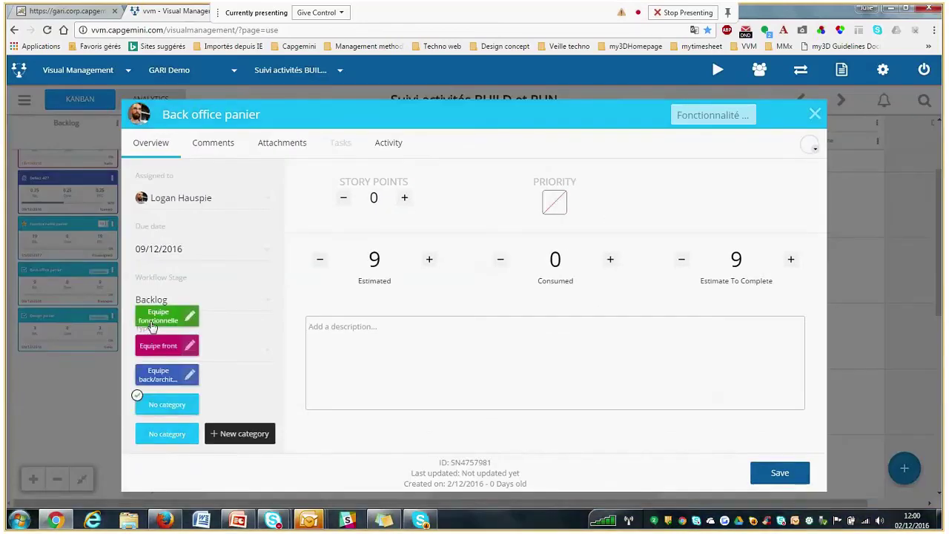
{"action": "left_click", "coordinate": [157, 374]}
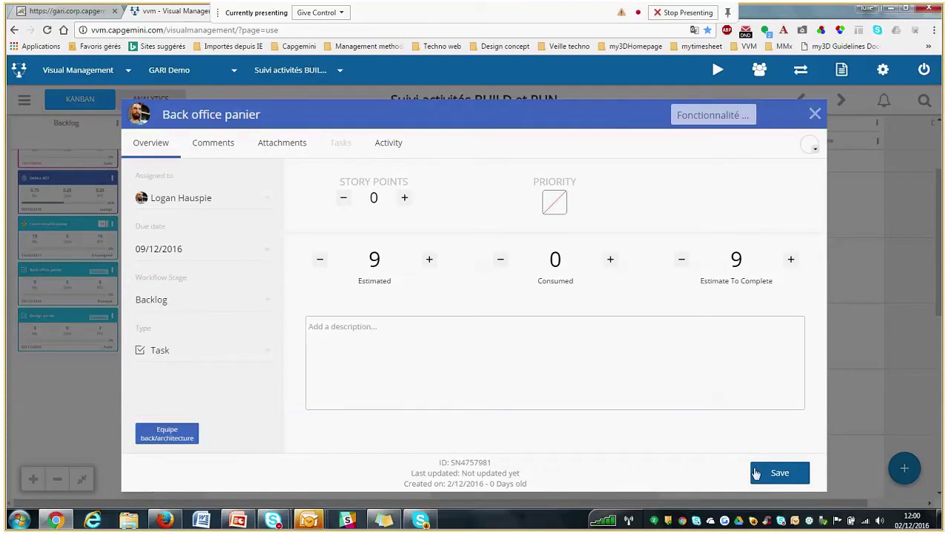
{"action": "left_click", "coordinate": [758, 473]}
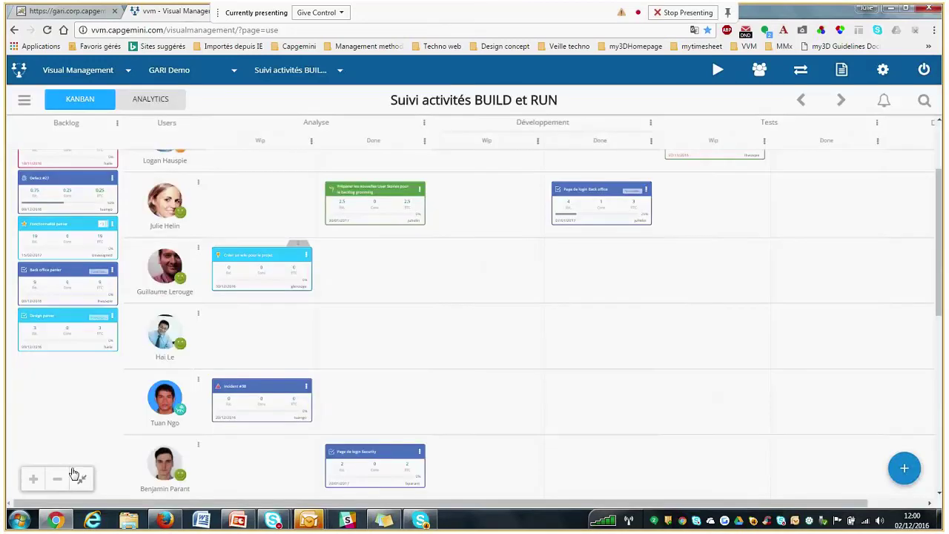
Move the "Back office panier" sticky from the Backlog to Développement Wip in its assignee's row.
{"action": "left_click", "coordinate": [33, 481]}
{"action": "scroll", "coordinate": [62, 419], "scroll_direction": "up", "scroll_amount": 3}
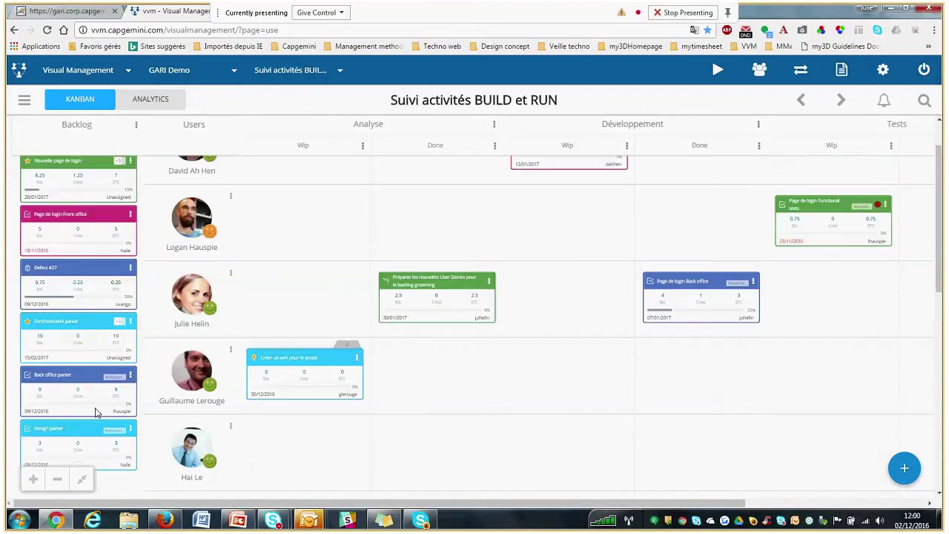
{"action": "left_click_drag", "start_coordinate": [62, 430], "coordinate": [513, 248]}
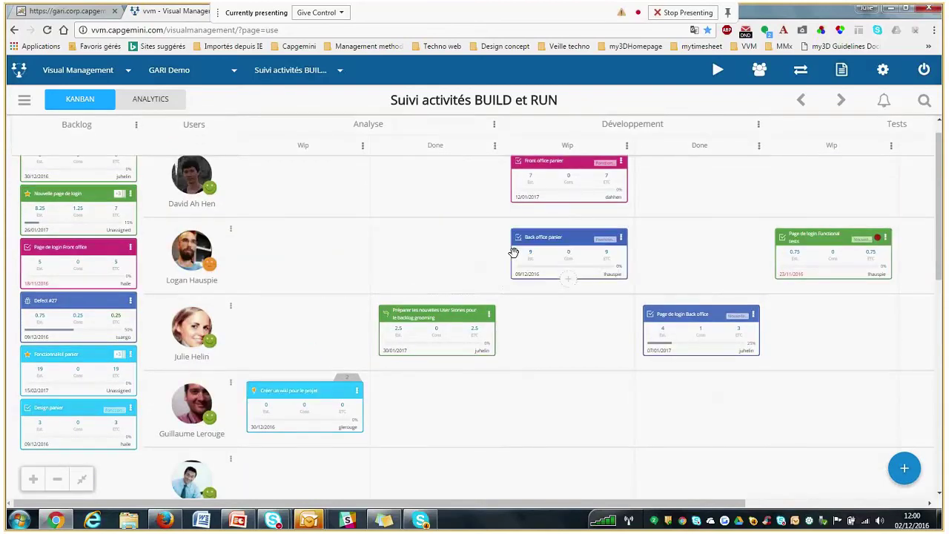
Create a red category named "Design" from the "Design panier" task and apply it to that sticky.
{"action": "left_click", "coordinate": [60, 412]}
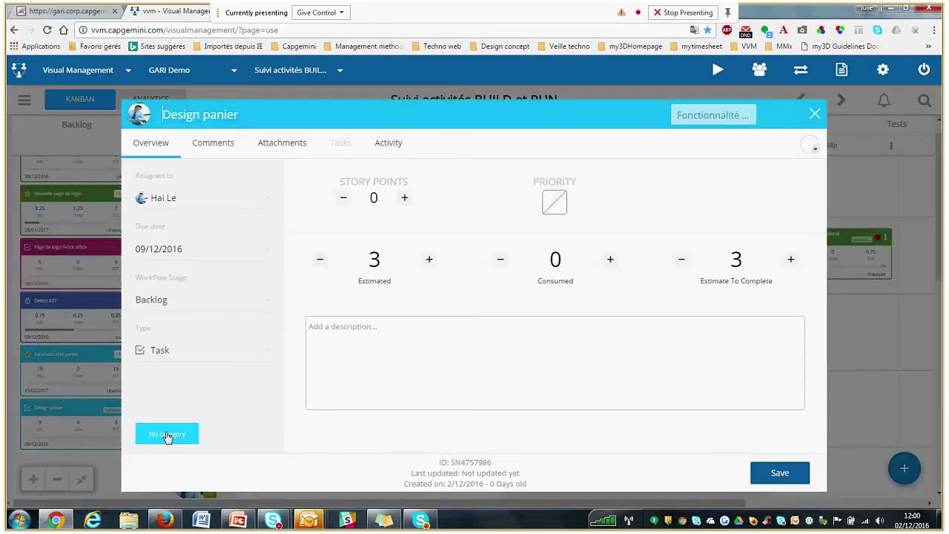
{"action": "left_click", "coordinate": [166, 434]}
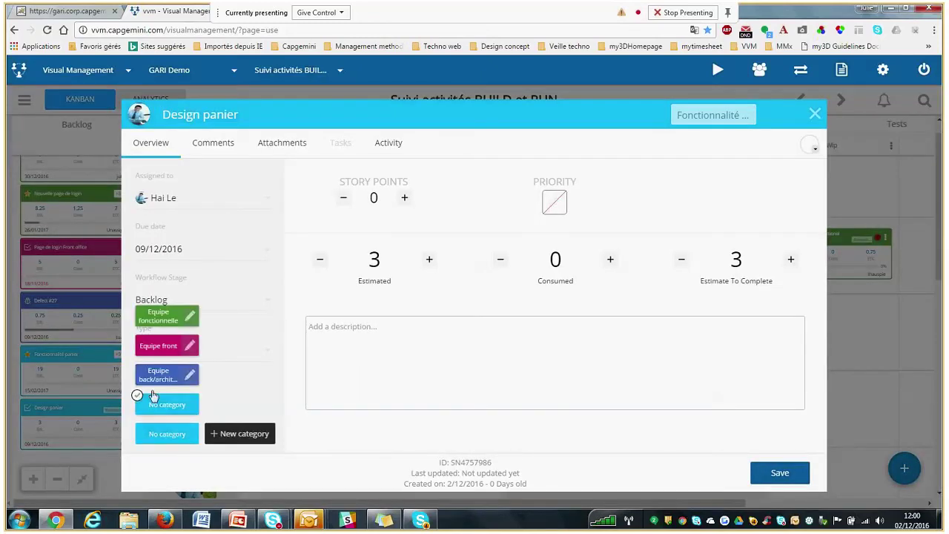
{"action": "left_click", "coordinate": [230, 434]}
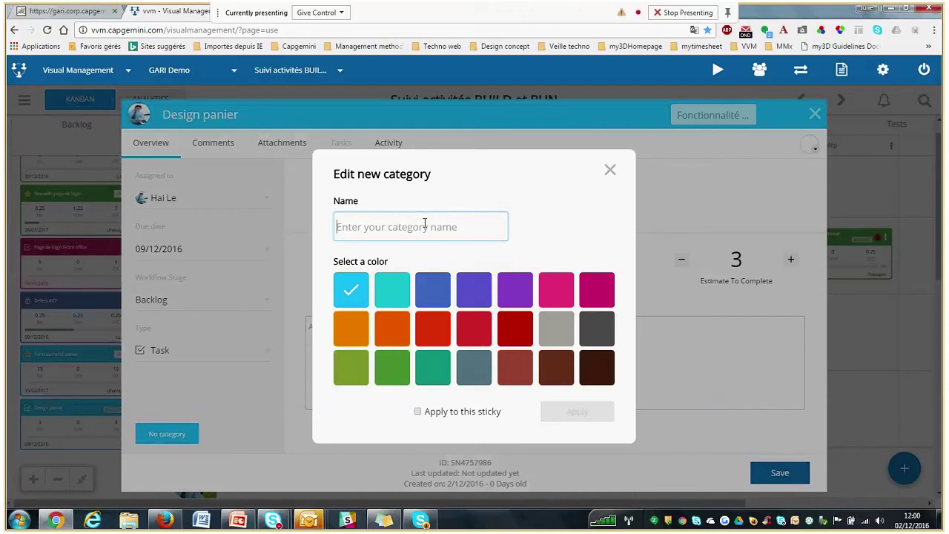
{"action": "type", "text": "Design"}
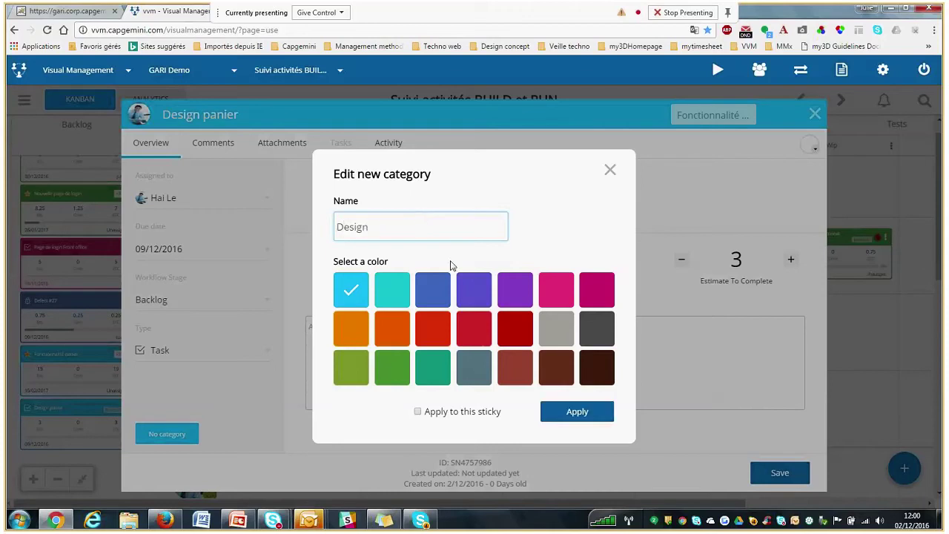
{"action": "left_click", "coordinate": [443, 328]}
{"action": "left_click", "coordinate": [422, 411]}
{"action": "left_click", "coordinate": [571, 414]}
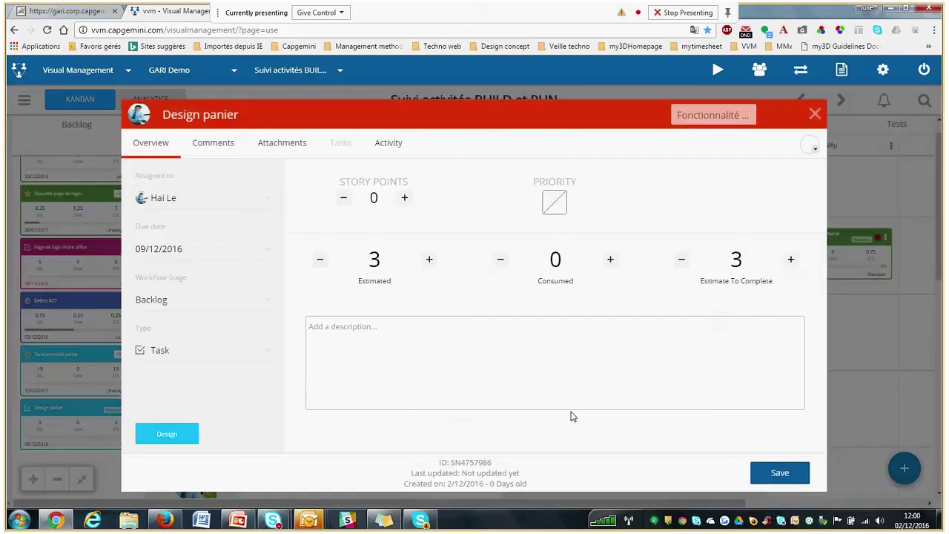
Check the category list, save the "Design panier" task, and move it to Analyse Wip in its assignee's row.
{"action": "left_click", "coordinate": [184, 435]}
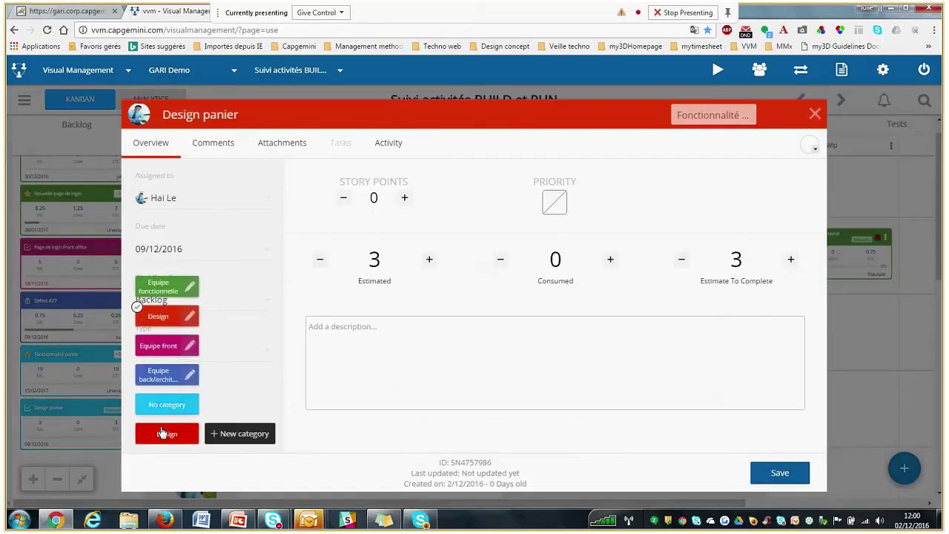
{"action": "left_click", "coordinate": [161, 433]}
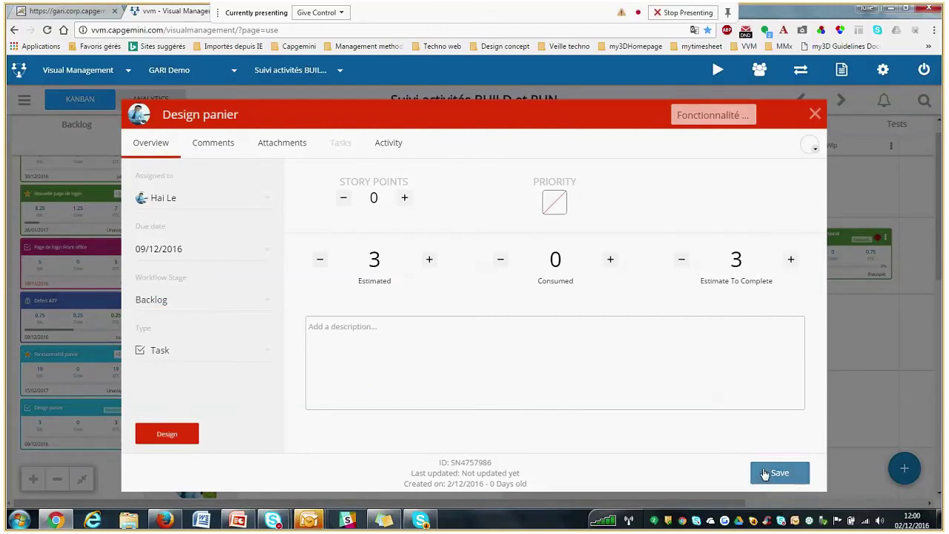
{"action": "left_click", "coordinate": [764, 472]}
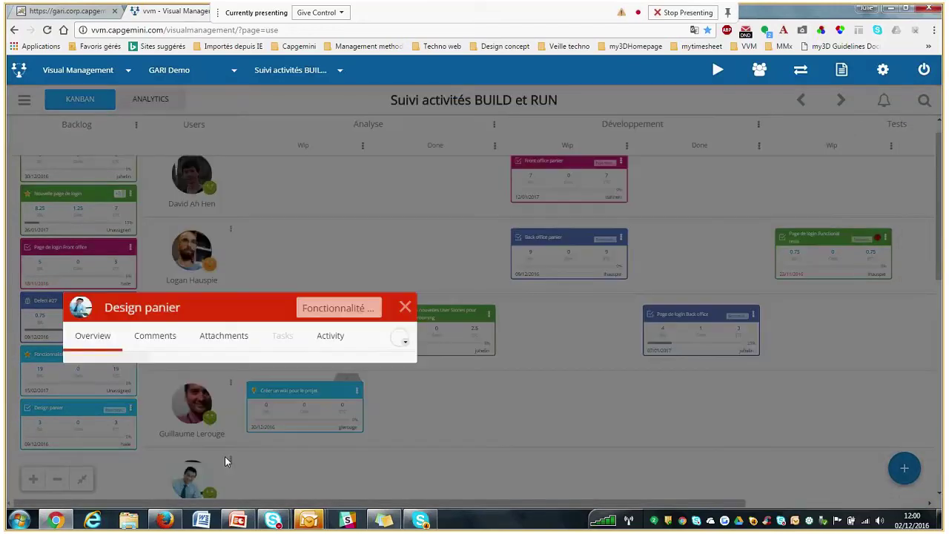
{"action": "left_click_drag", "start_coordinate": [93, 436], "coordinate": [301, 388]}
Set the priority of the "Fonctionnalité panier" sticky to P1 and save it.
{"action": "scroll", "coordinate": [52, 395], "scroll_direction": "up", "scroll_amount": 3}
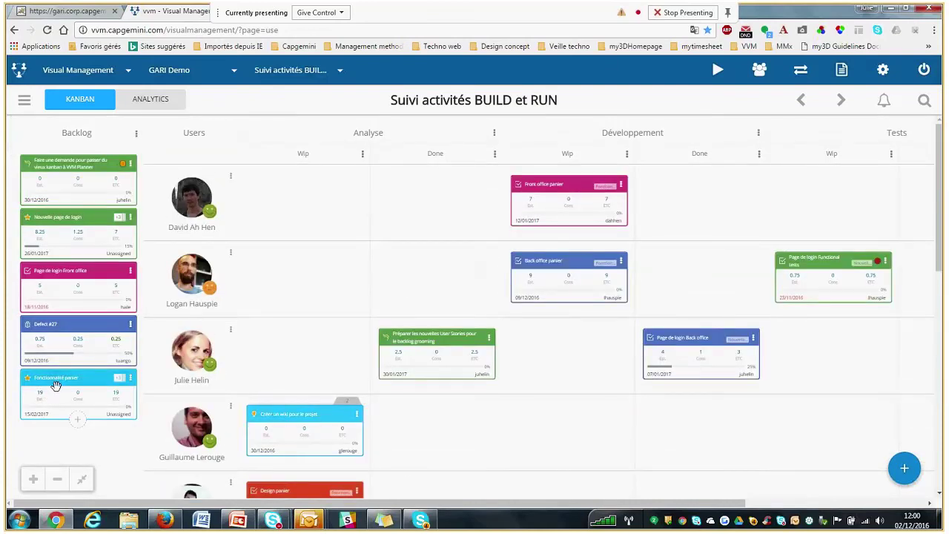
{"action": "left_click", "coordinate": [55, 385]}
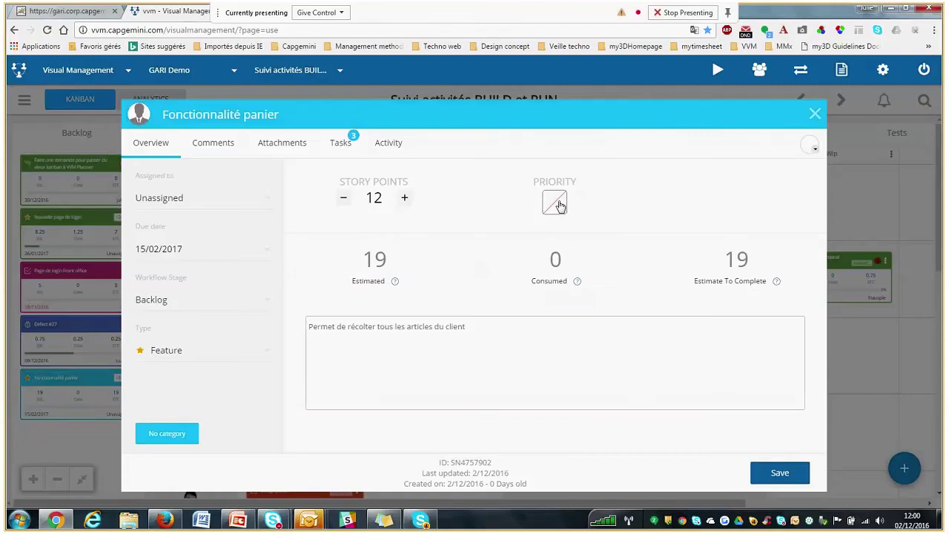
{"action": "left_click", "coordinate": [555, 203]}
{"action": "left_click", "coordinate": [555, 344]}
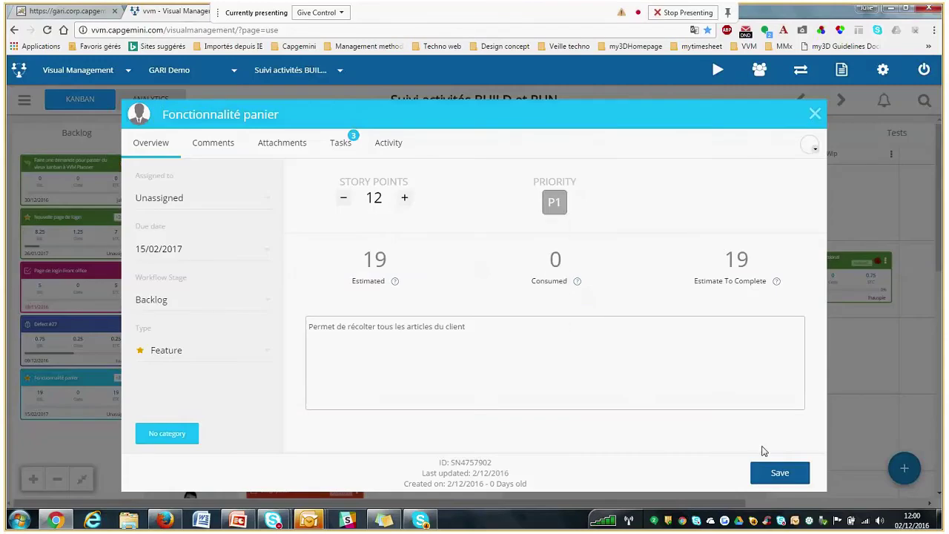
{"action": "left_click", "coordinate": [775, 471]}
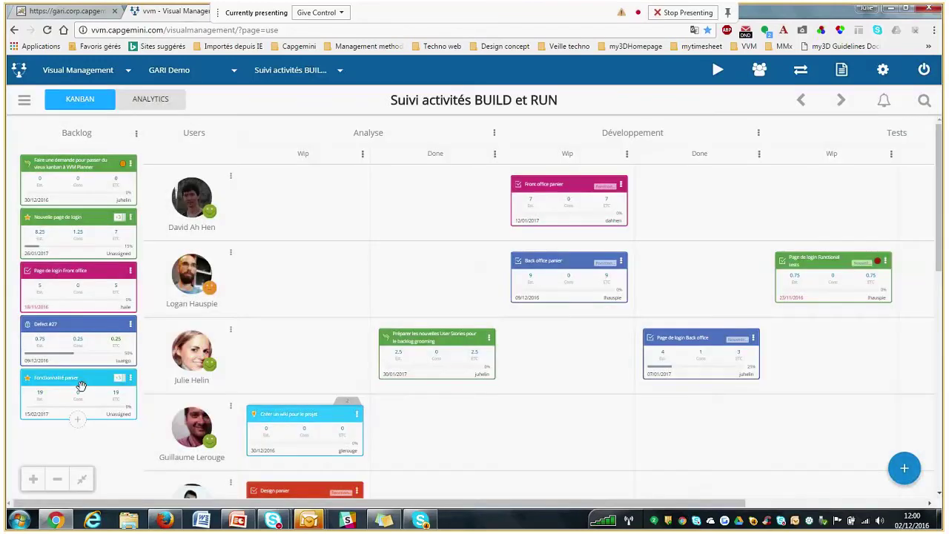
Try to move the "Fonctionnalité panier" sticky to the top of the Backlog, and reload the "Suivi activités BUILD et RUN" board.
{"action": "left_click_drag", "start_coordinate": [79, 388], "coordinate": [100, 157]}
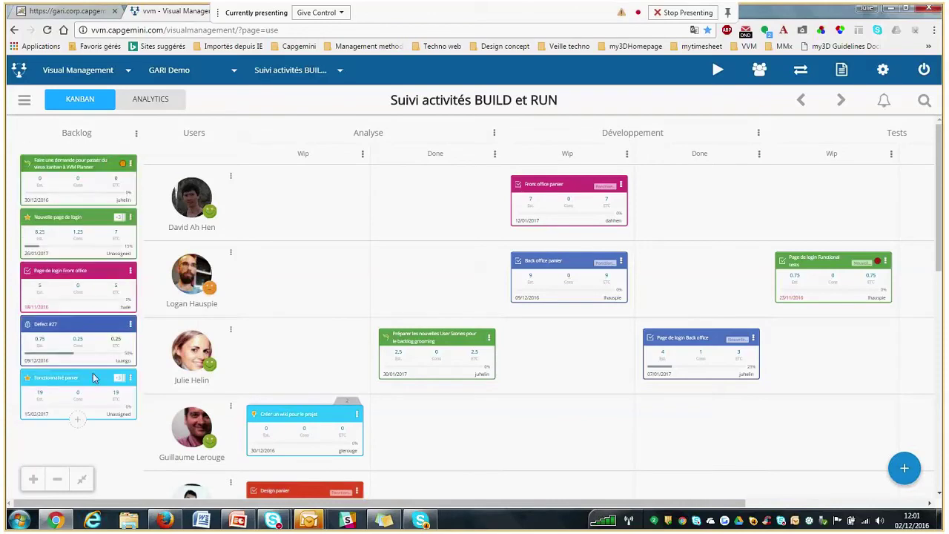
{"action": "mouse_move", "coordinate": [86, 391]}
{"action": "left_mouse_down"}
{"action": "mouse_move", "coordinate": [106, 298]}
{"action": "mouse_move", "coordinate": [91, 269]}
{"action": "mouse_move", "coordinate": [81, 388]}
{"action": "left_mouse_up"}
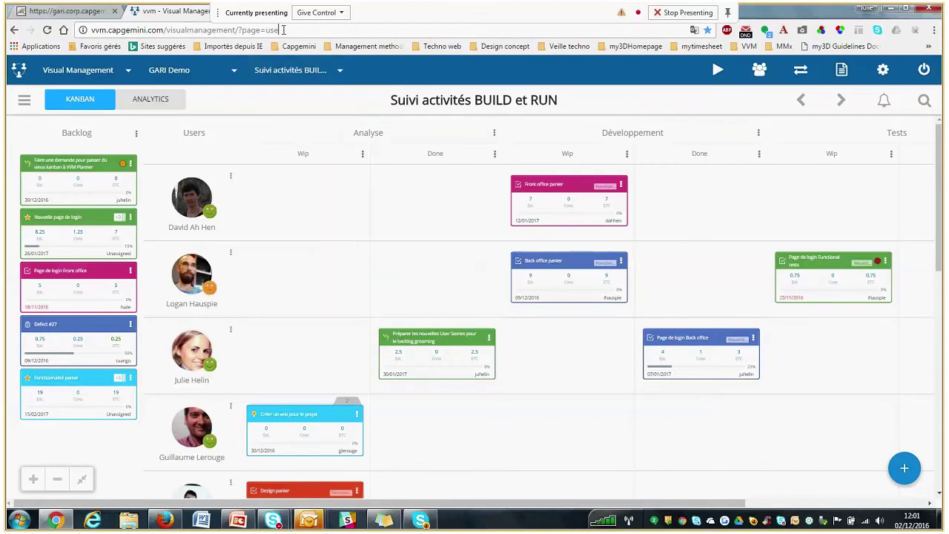
{"action": "key", "text": "Return"}
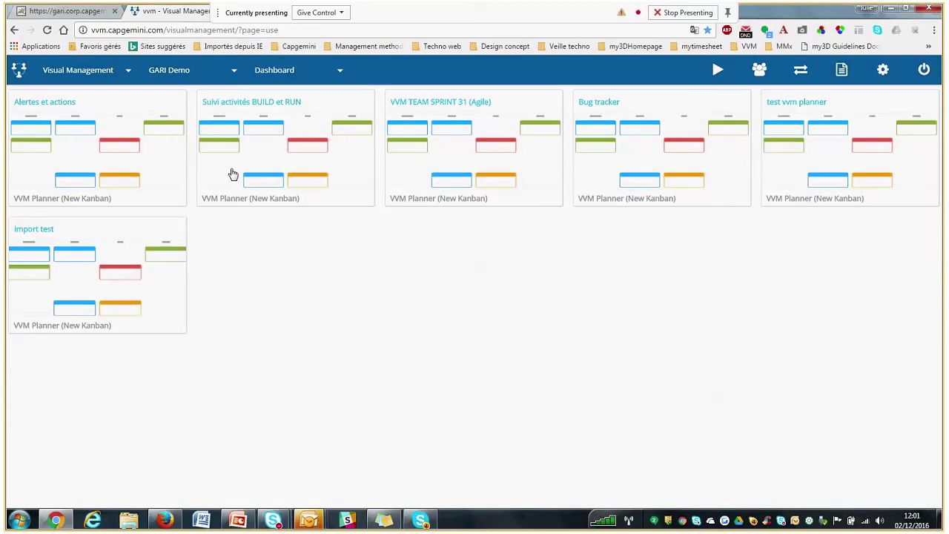
{"action": "left_click", "coordinate": [232, 173]}
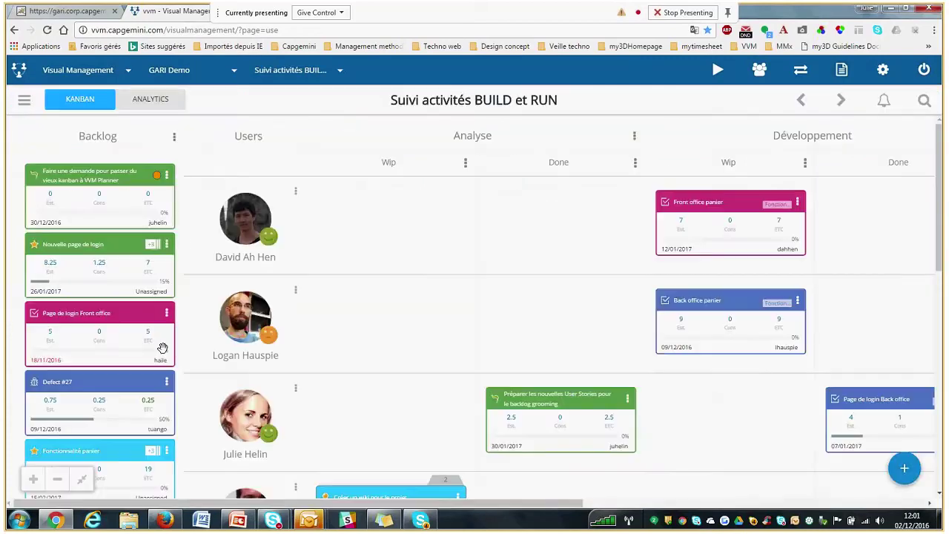
Move the "Fonctionnalité panier" sticky higher in the Backlog.
{"action": "scroll", "coordinate": [116, 381], "scroll_direction": "down", "scroll_amount": 1}
{"action": "scroll", "coordinate": [117, 382], "scroll_direction": "down", "scroll_amount": 1}
{"action": "left_click_drag", "start_coordinate": [106, 349], "coordinate": [129, 183]}
{"action": "scroll", "coordinate": [116, 236], "scroll_direction": "up", "scroll_amount": 2}
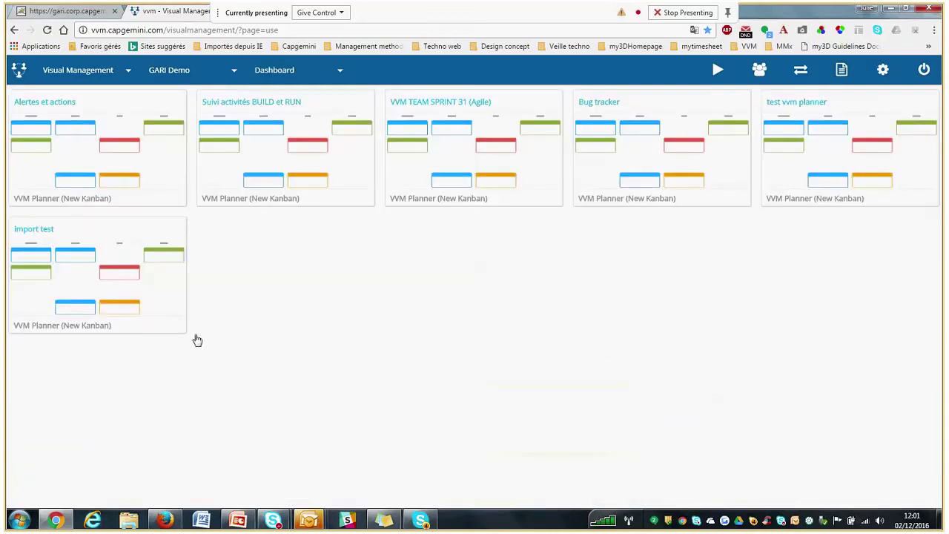
Open the "Alertes et actions" board and look over the stickies in its Alertes, Actions and Done columns.
{"action": "left_click", "coordinate": [126, 181]}
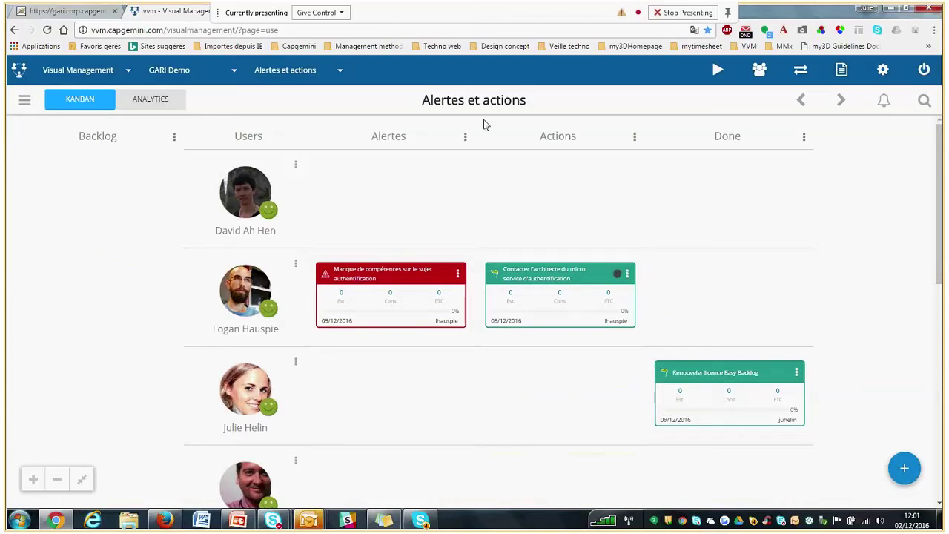
{"action": "scroll", "coordinate": [360, 272], "scroll_direction": "down", "scroll_amount": 1}
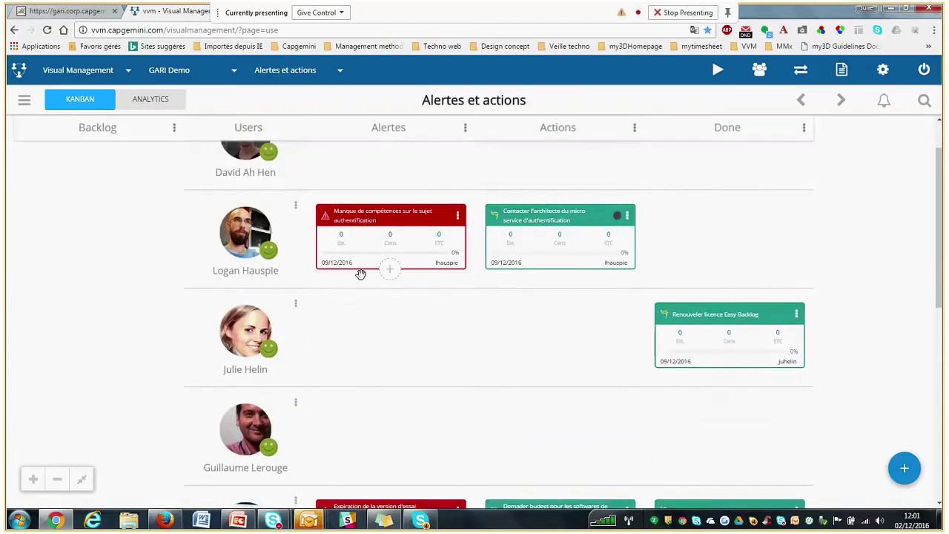
{"action": "scroll", "coordinate": [506, 387], "scroll_direction": "down", "scroll_amount": 2}
{"action": "scroll", "coordinate": [502, 378], "scroll_direction": "down", "scroll_amount": 1}
{"action": "scroll", "coordinate": [546, 398], "scroll_direction": "up", "scroll_amount": 4}
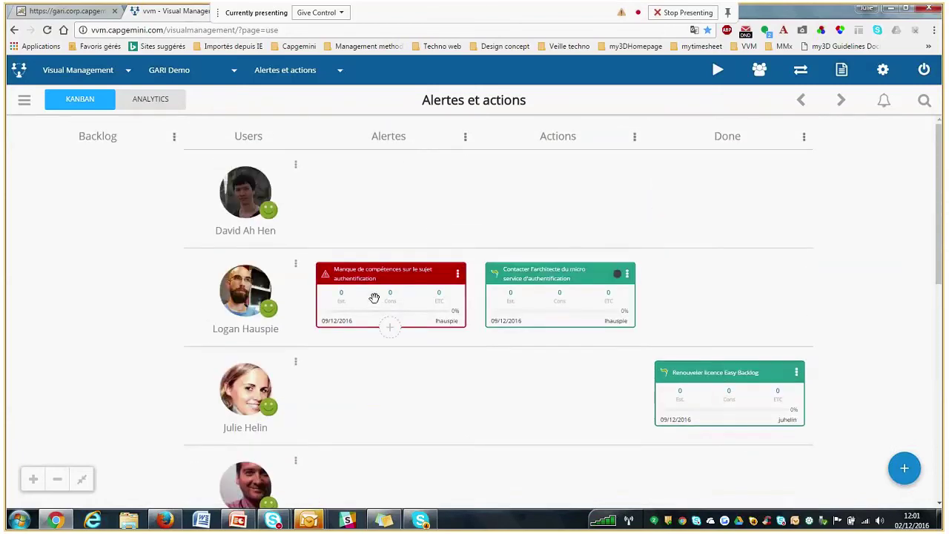
{"action": "scroll", "coordinate": [343, 235], "scroll_direction": "down", "scroll_amount": 2}
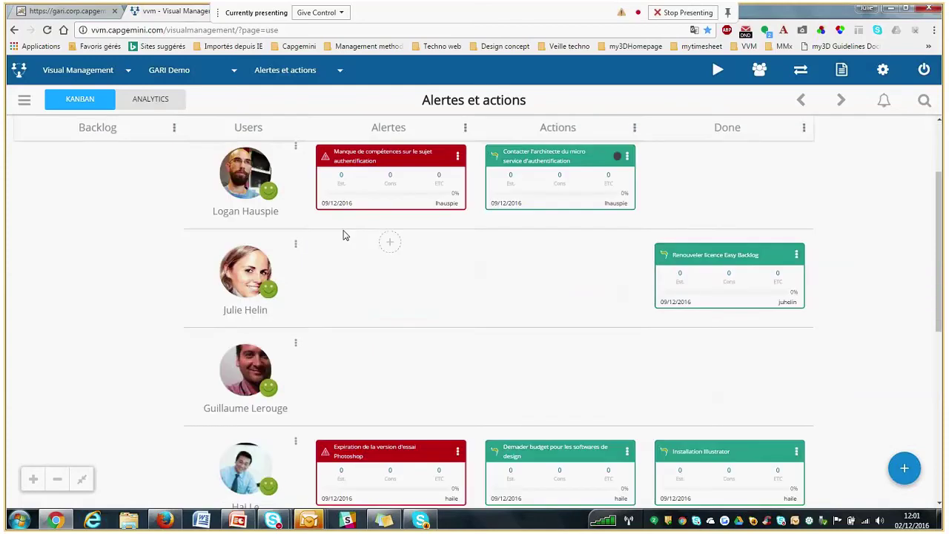
{"action": "scroll", "coordinate": [89, 218], "scroll_direction": "up", "scroll_amount": 2}
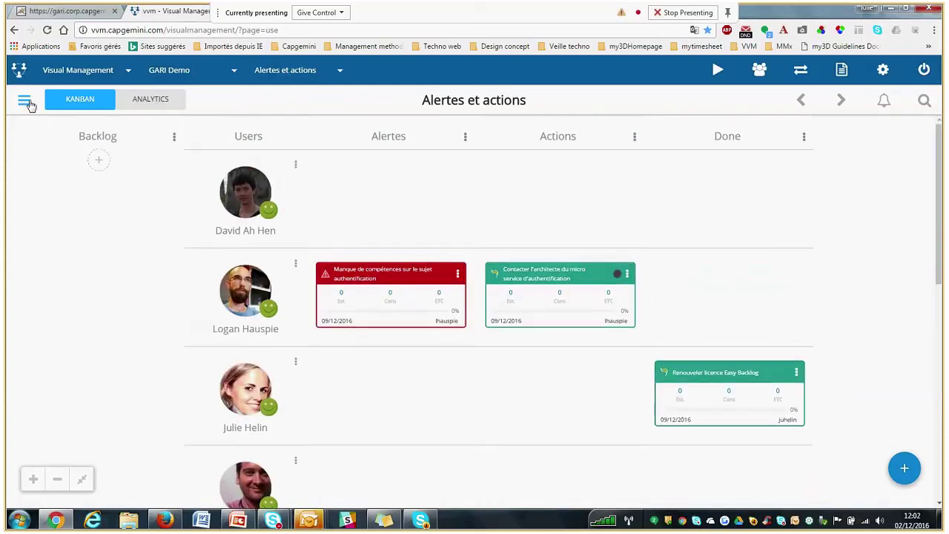
Switch the "Alertes et actions" board to Column view.
{"action": "left_click", "coordinate": [26, 103]}
{"action": "left_click", "coordinate": [50, 173]}
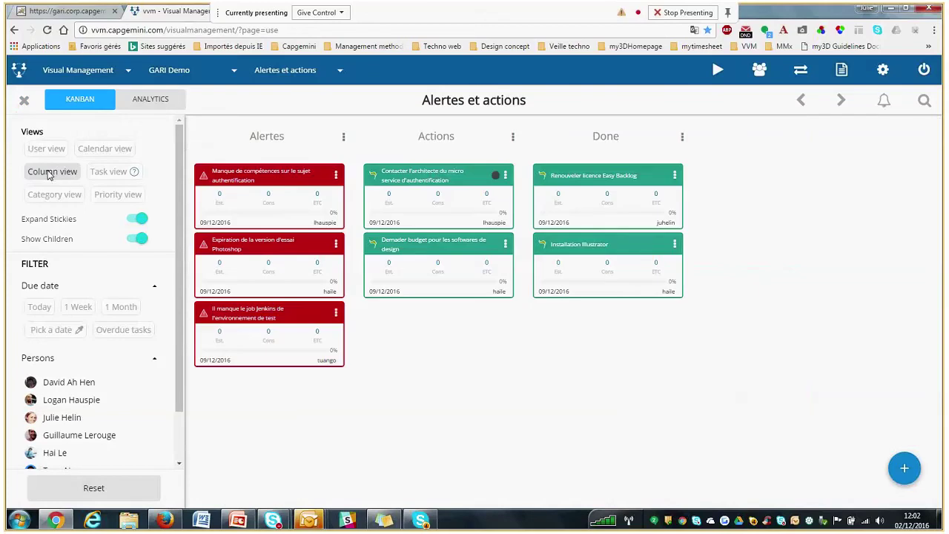
{"action": "left_click", "coordinate": [24, 101]}
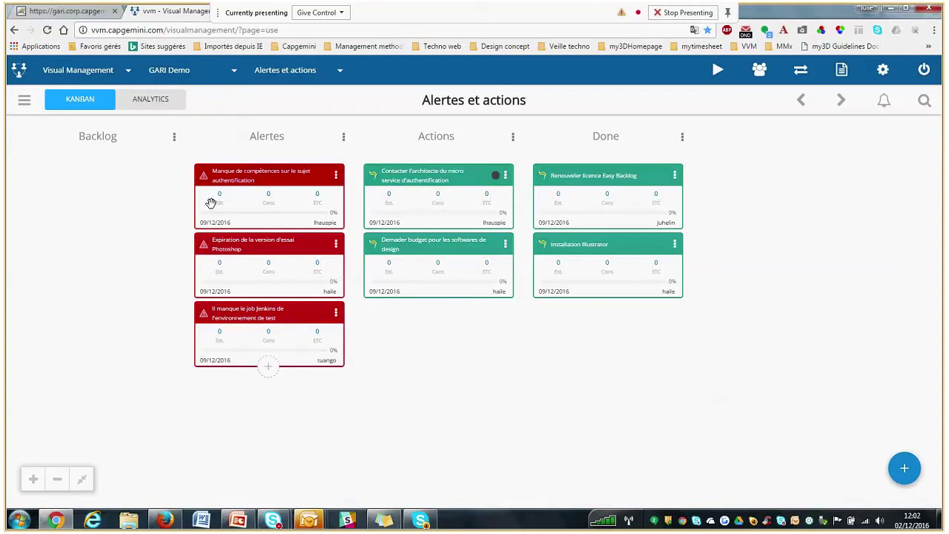
Turn off Expand Stickies and move the "Demader budget pour les softwares de design" sticky from Actions to Done.
{"action": "left_click", "coordinate": [25, 102]}
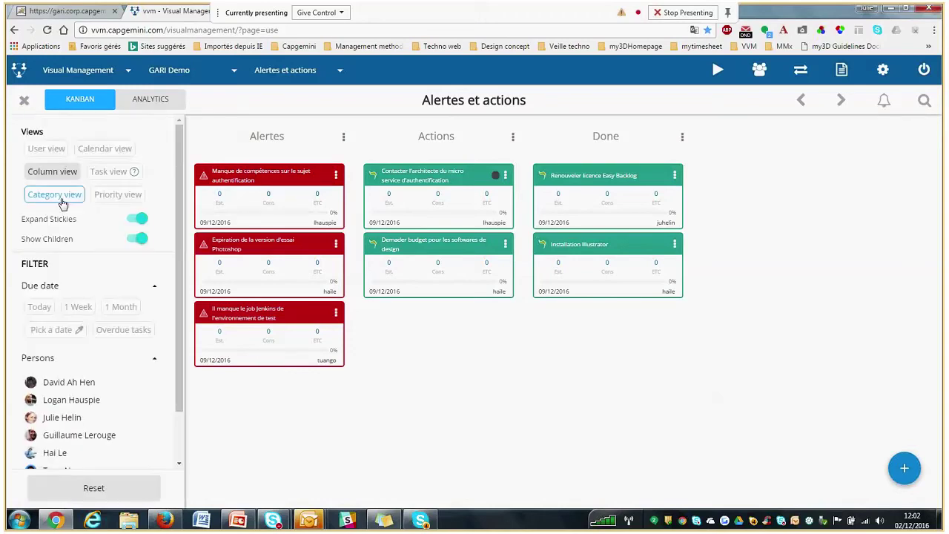
{"action": "left_click", "coordinate": [138, 219]}
{"action": "left_click", "coordinate": [23, 99]}
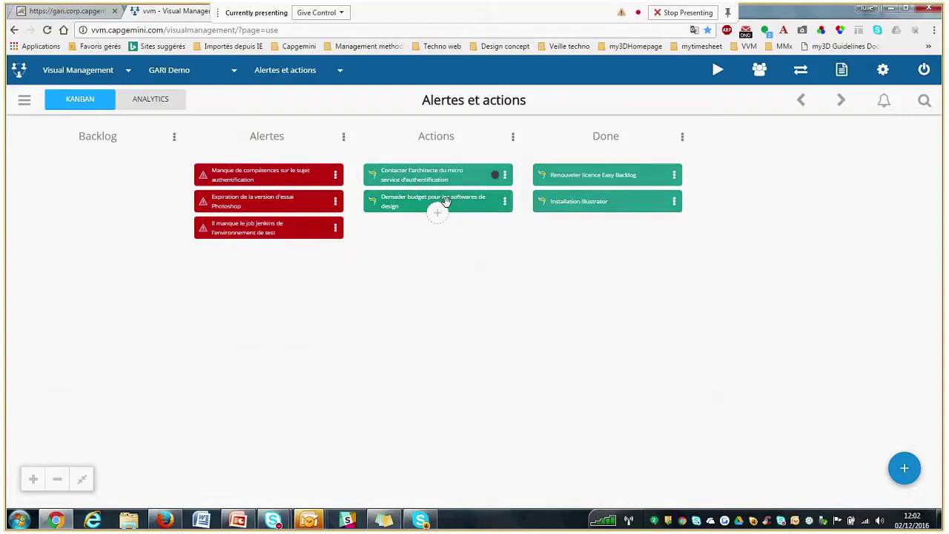
{"action": "left_click_drag", "start_coordinate": [460, 205], "coordinate": [637, 231]}
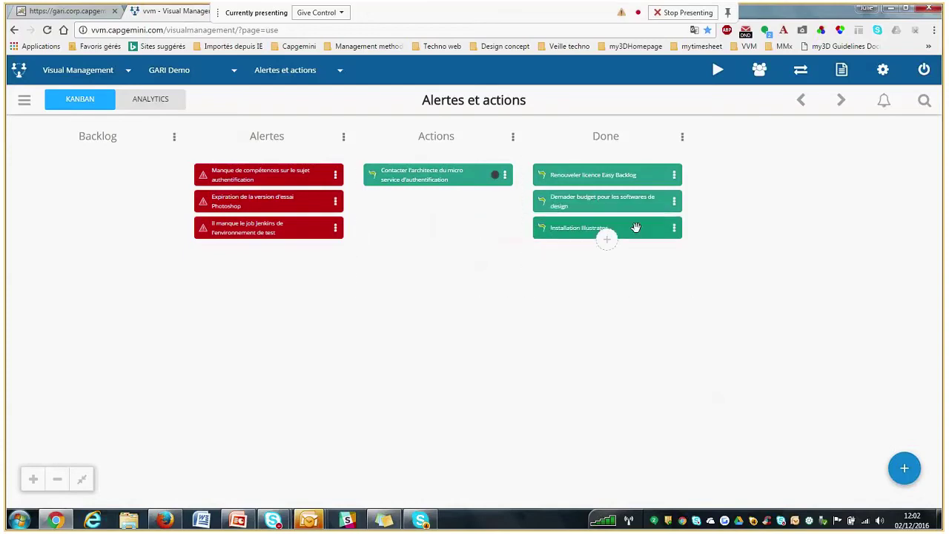
Go to the "Suivi activités BUILD et RUN" board, turn on Expand Stickies and shrink the board so more columns fit.
{"action": "left_click", "coordinate": [840, 111]}
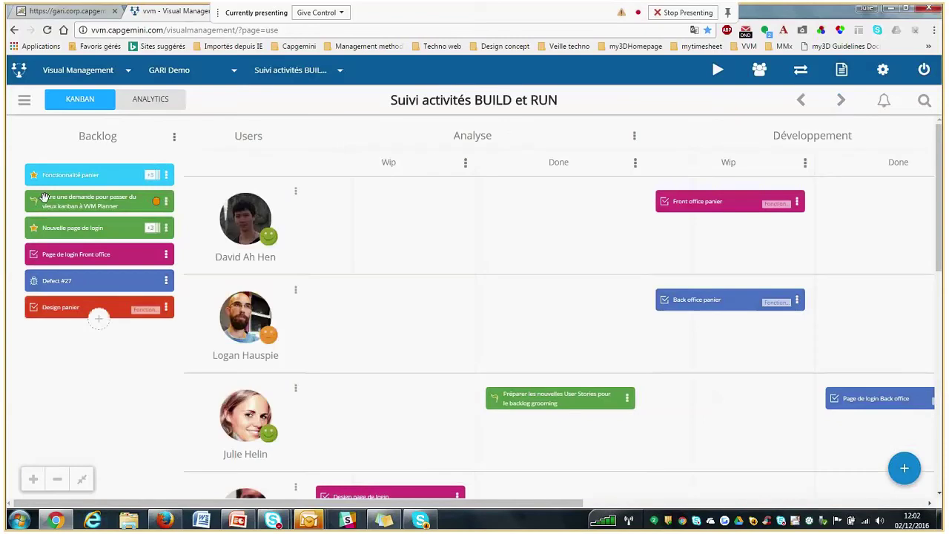
{"action": "left_click", "coordinate": [21, 108]}
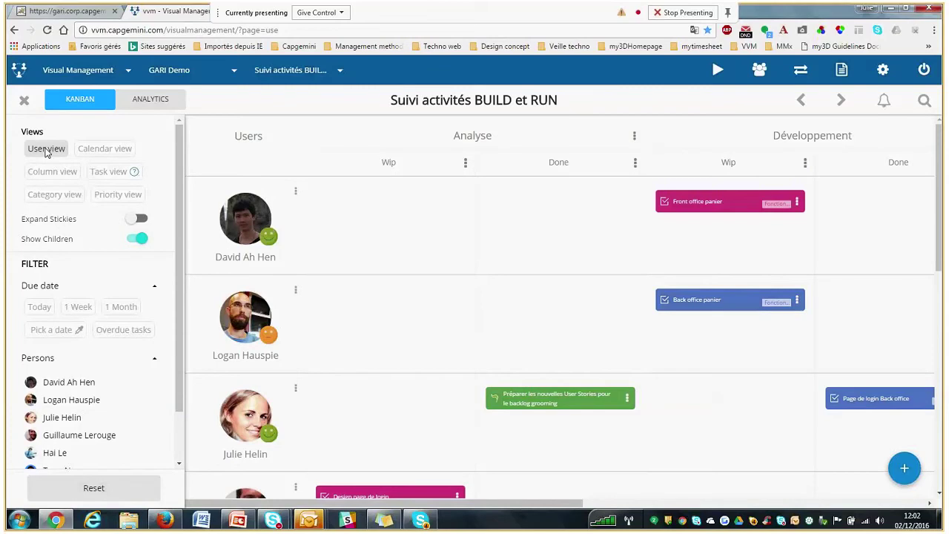
{"action": "left_click", "coordinate": [136, 219]}
{"action": "left_click", "coordinate": [24, 100]}
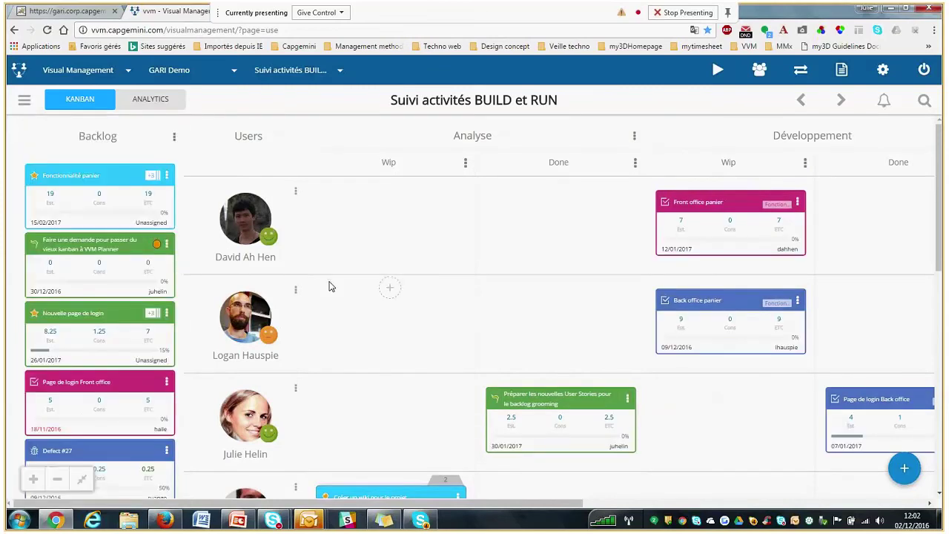
{"action": "left_click", "coordinate": [57, 480]}
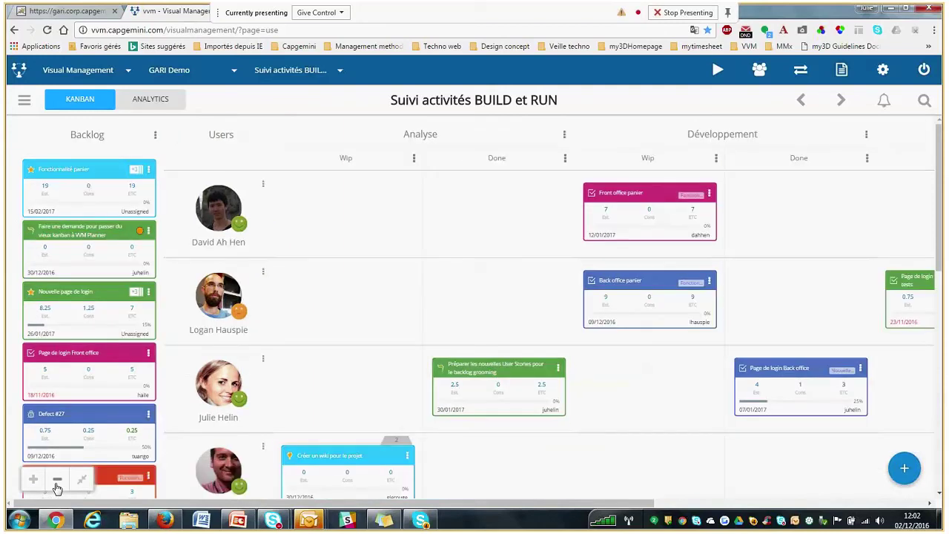
{"action": "left_click", "coordinate": [57, 480]}
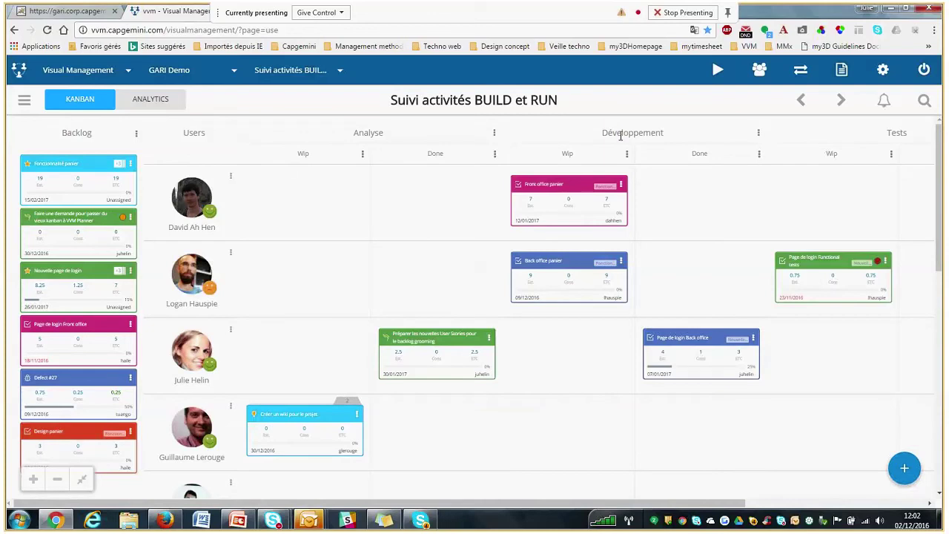
Open the details of the "Fonctionnalité panier" sticky in the Backlog, then close them without changes.
{"action": "left_click", "coordinate": [87, 172]}
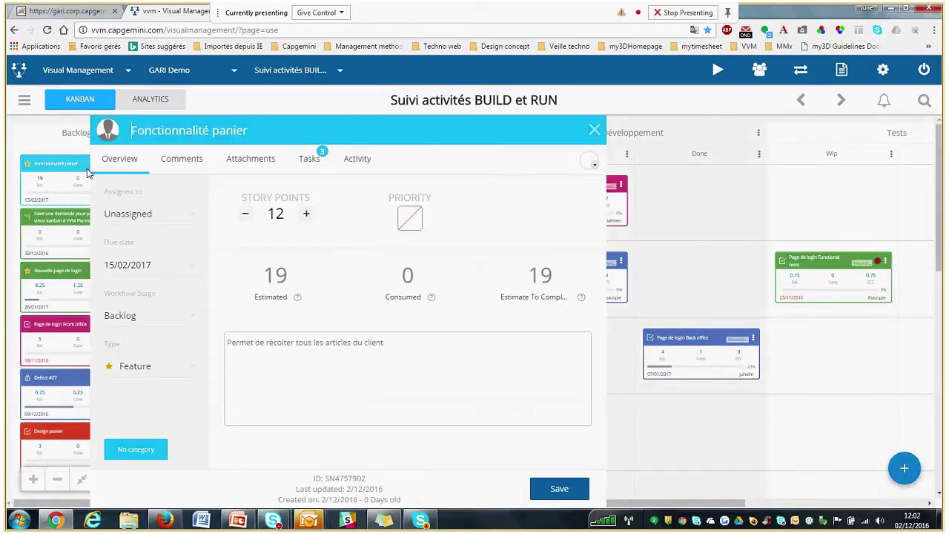
{"action": "left_click", "coordinate": [812, 115]}
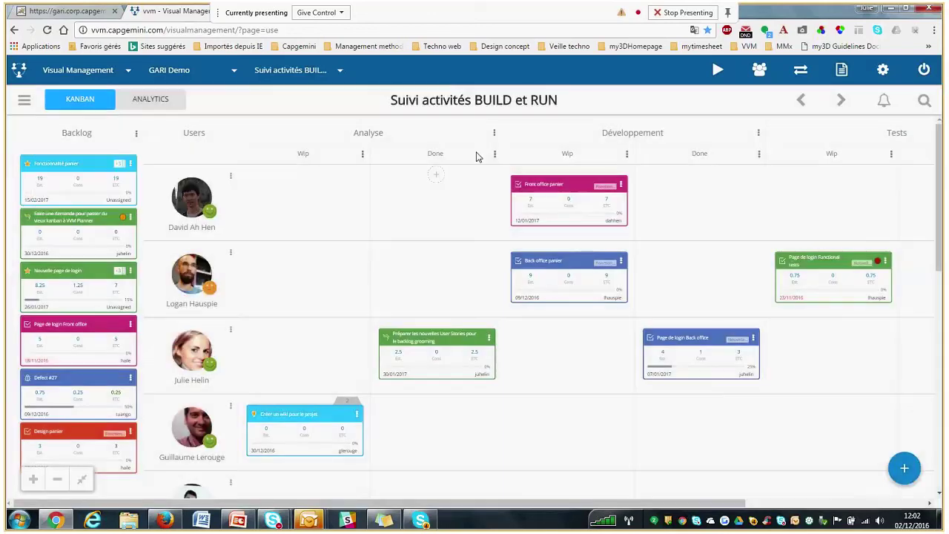
Collapse all sub-columns of the Analyse and Tests stages.
{"action": "left_click", "coordinate": [494, 135]}
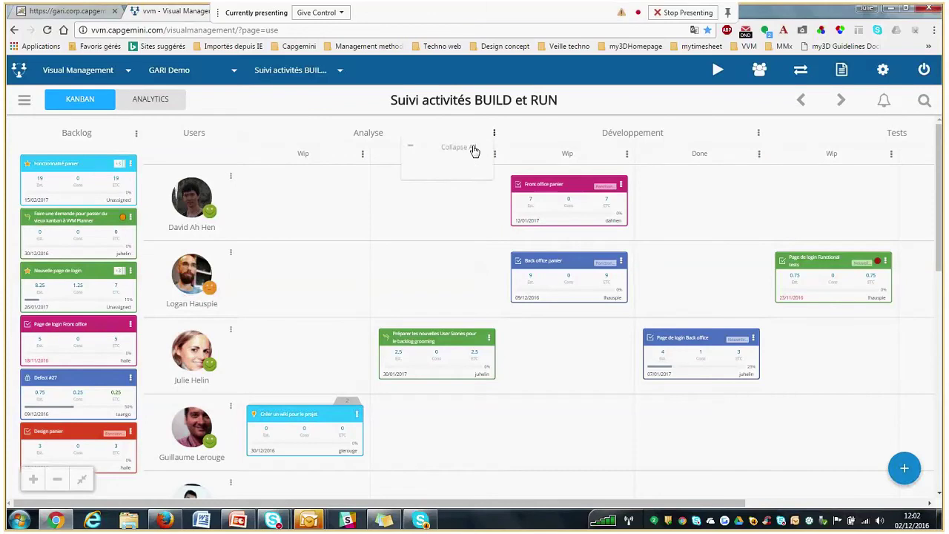
{"action": "left_click", "coordinate": [447, 151]}
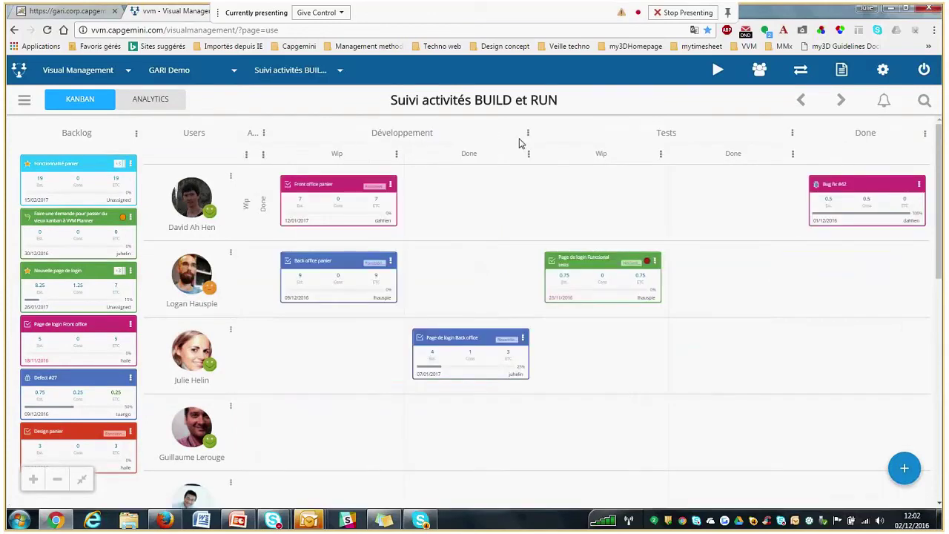
{"action": "left_click", "coordinate": [793, 136]}
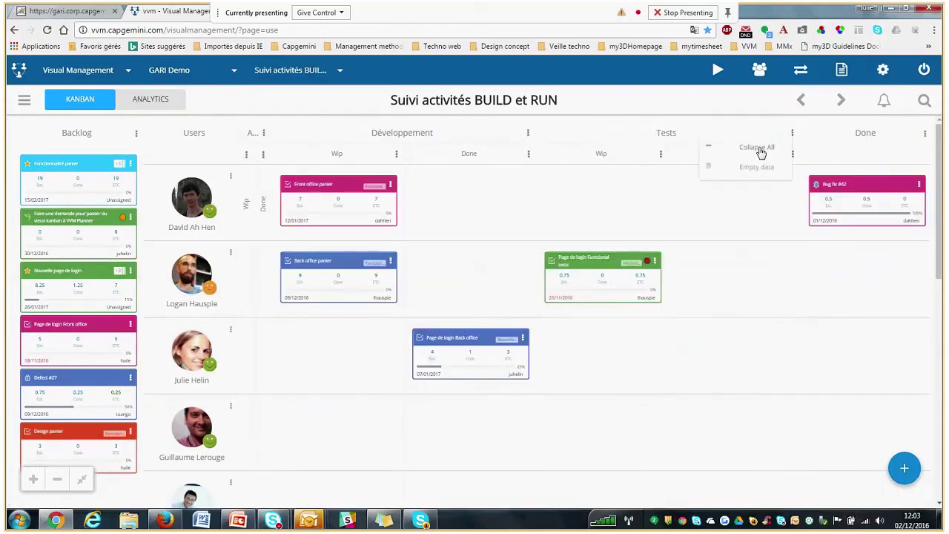
{"action": "left_click", "coordinate": [756, 153]}
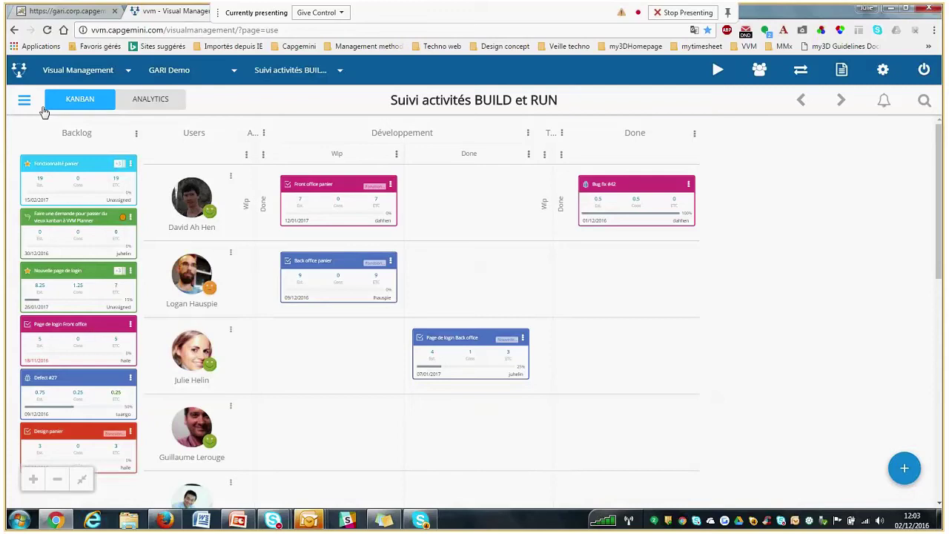
Filter out the sixth team member in the Persons filter so that person's row shrinks on the board.
{"action": "scroll", "coordinate": [290, 334], "scroll_direction": "down", "scroll_amount": 3}
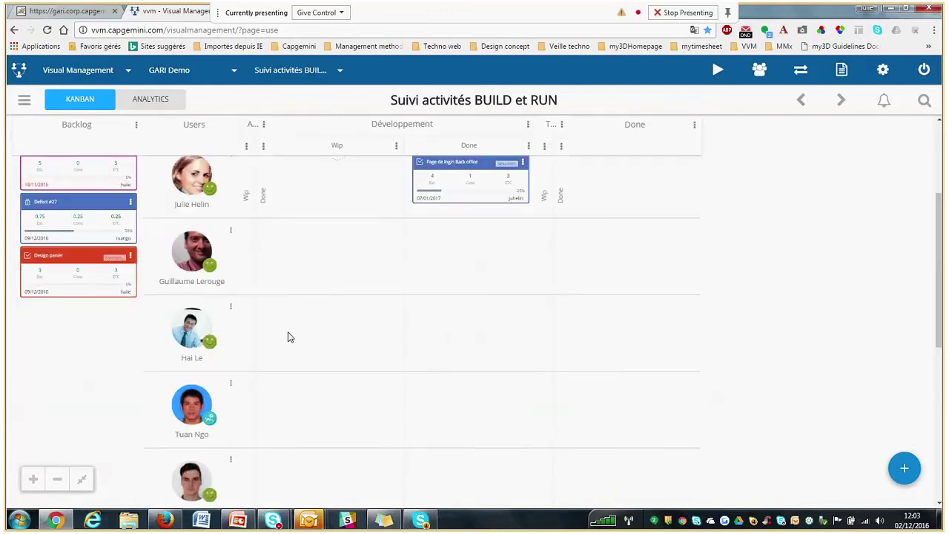
{"action": "left_click", "coordinate": [24, 101]}
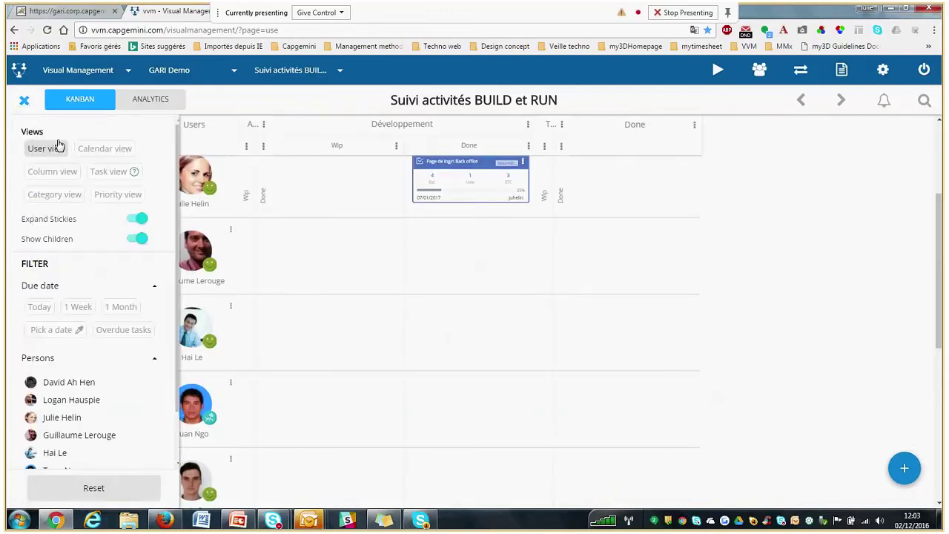
{"action": "scroll", "coordinate": [78, 420], "scroll_direction": "down", "scroll_amount": 1}
{"action": "left_click", "coordinate": [70, 413]}
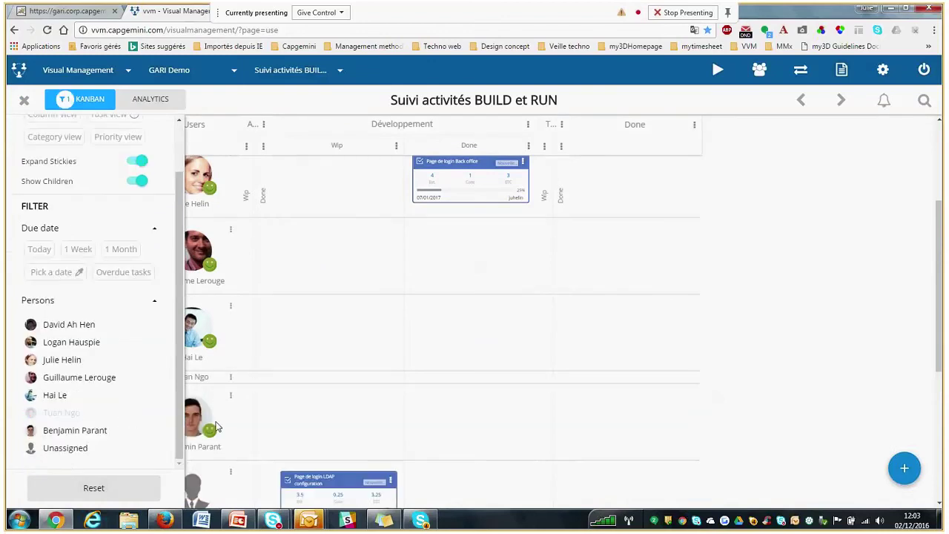
{"action": "scroll", "coordinate": [126, 241], "scroll_direction": "up", "scroll_amount": 1}
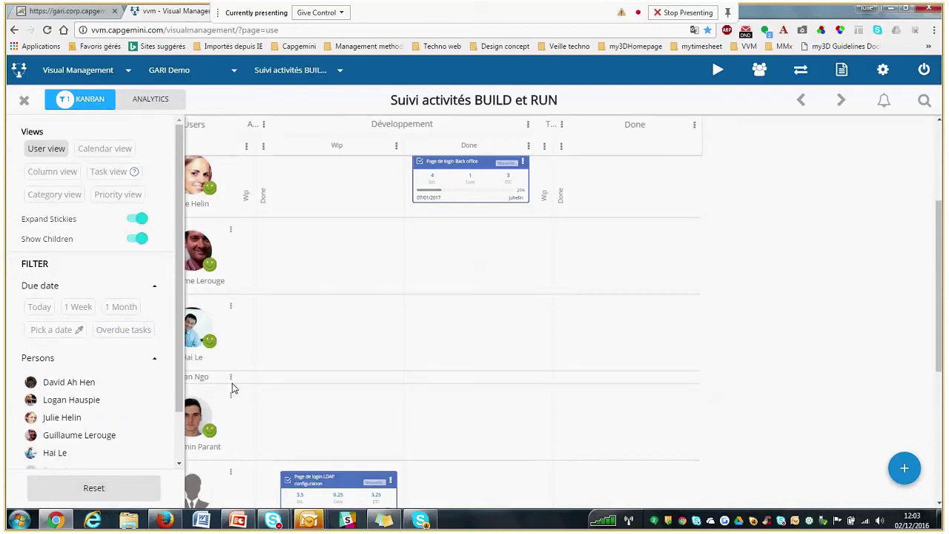
{"action": "scroll", "coordinate": [175, 367], "scroll_direction": "down", "scroll_amount": 1}
{"action": "scroll", "coordinate": [175, 367], "scroll_direction": "up", "scroll_amount": 1}
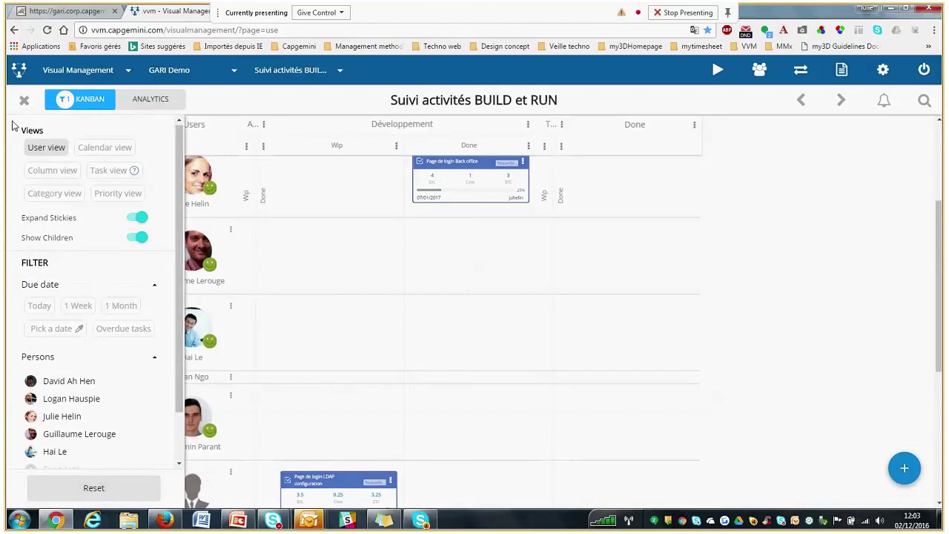
Filter the board by overdue tasks and review the details of the "Page de login Front office" sticky in the Backlog.
{"action": "left_click", "coordinate": [133, 334]}
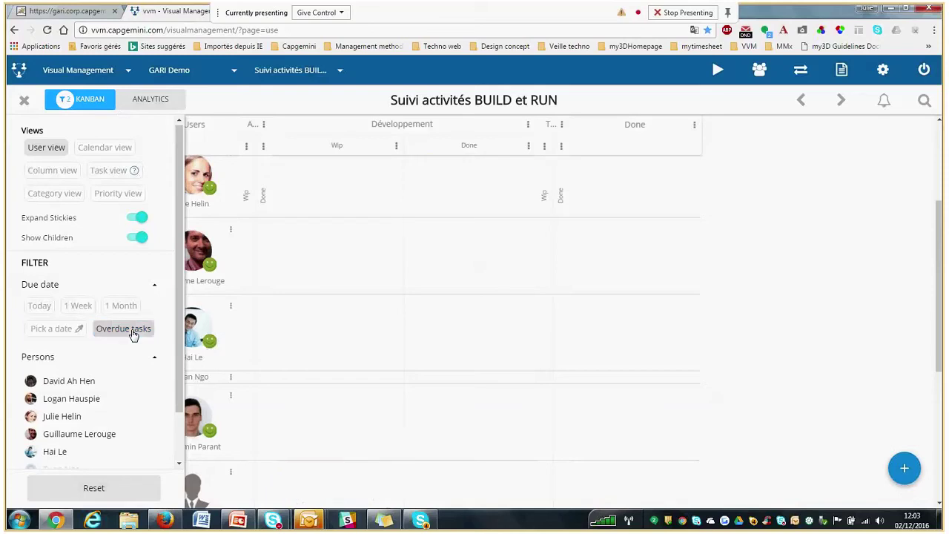
{"action": "left_click", "coordinate": [24, 99]}
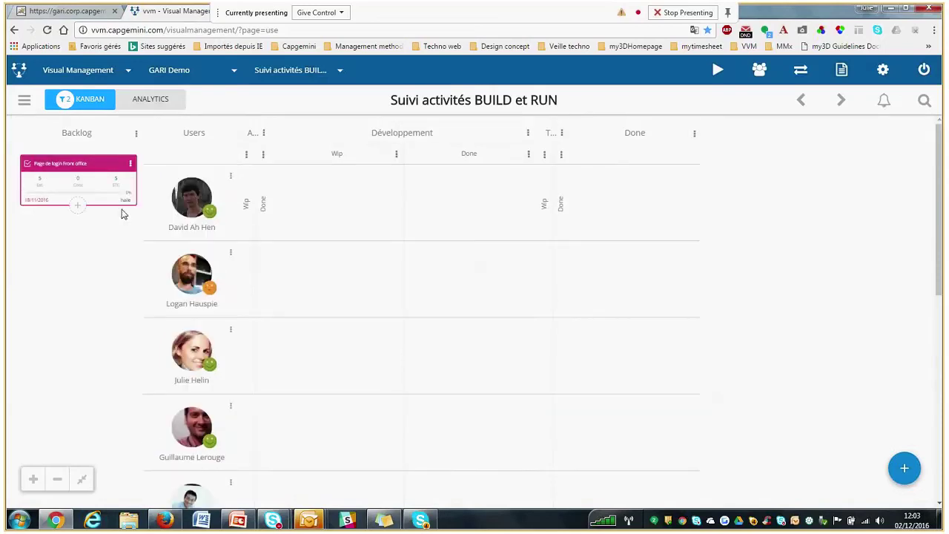
{"action": "left_click", "coordinate": [46, 197]}
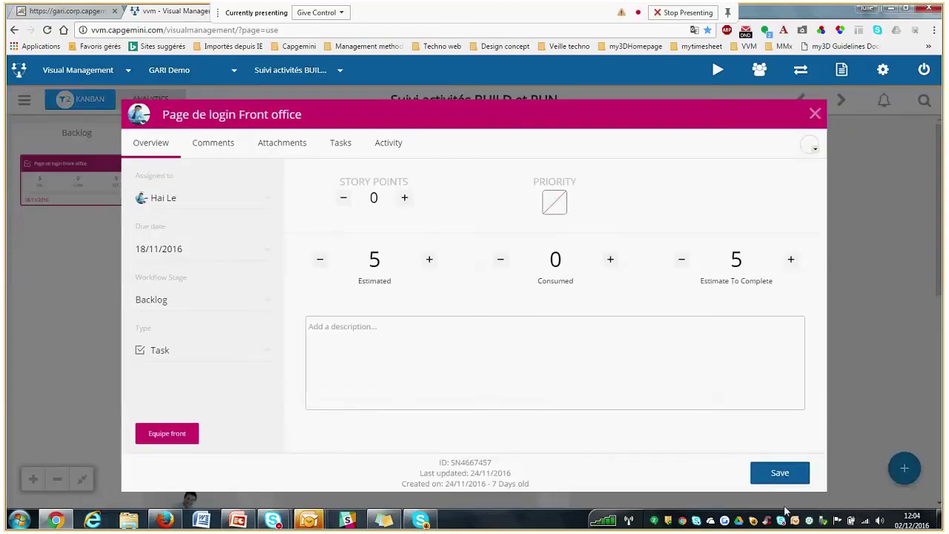
{"action": "left_click", "coordinate": [814, 114]}
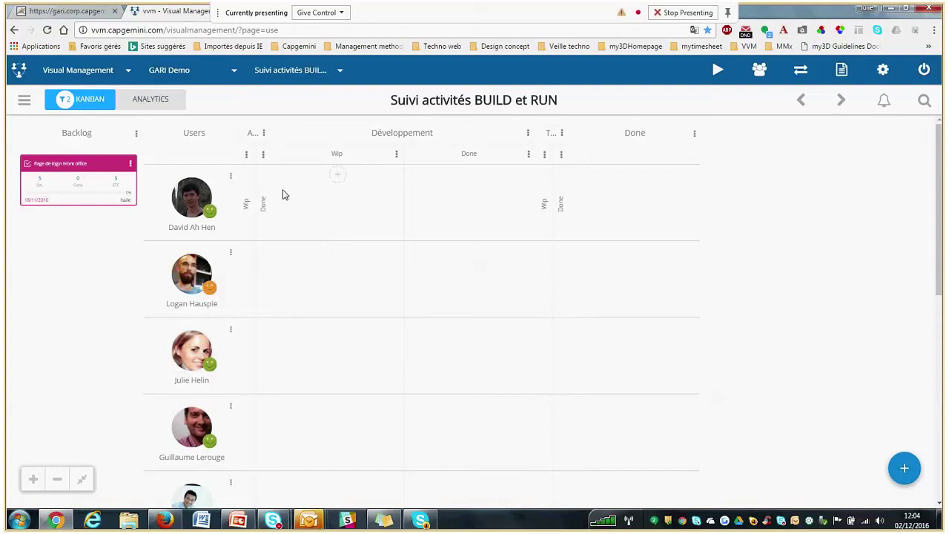
Expand the collapsed Analyse and Tests stages and look over the overdue stickies on the board.
{"action": "left_click", "coordinate": [264, 132]}
{"action": "left_click", "coordinate": [239, 147]}
{"action": "left_click", "coordinate": [791, 134]}
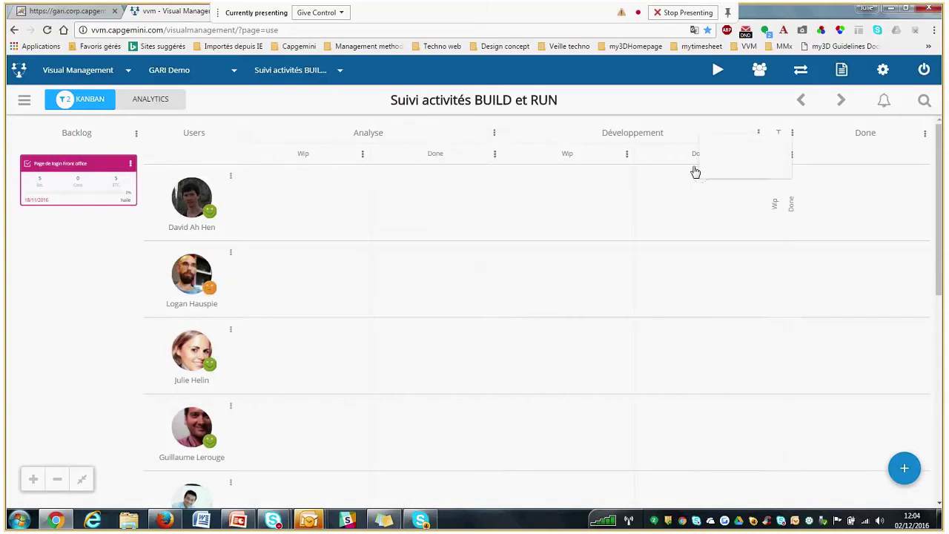
{"action": "left_click", "coordinate": [712, 145]}
{"action": "scroll", "coordinate": [378, 265], "scroll_direction": "down", "scroll_amount": 1}
{"action": "scroll", "coordinate": [278, 260], "scroll_direction": "up", "scroll_amount": 1}
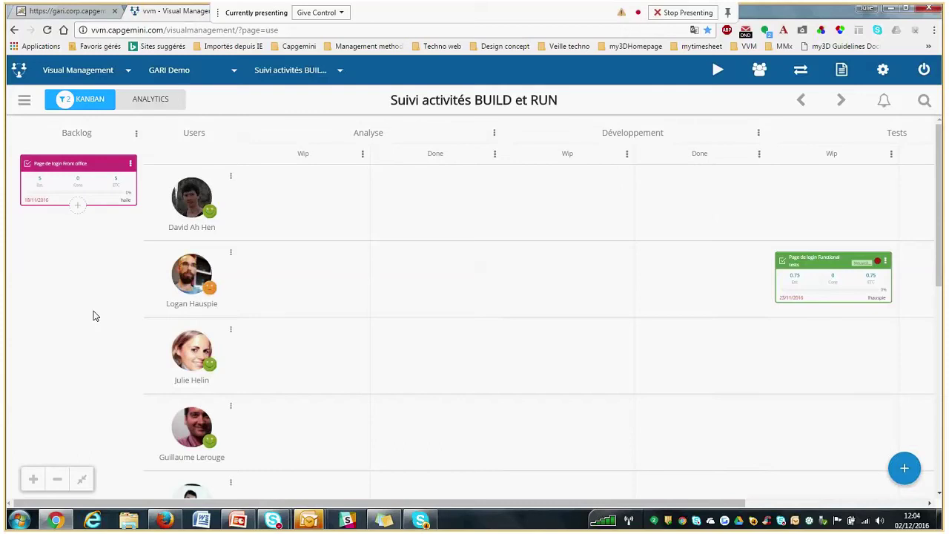
Reset all filters and switch the board to Category view.
{"action": "left_click", "coordinate": [25, 101]}
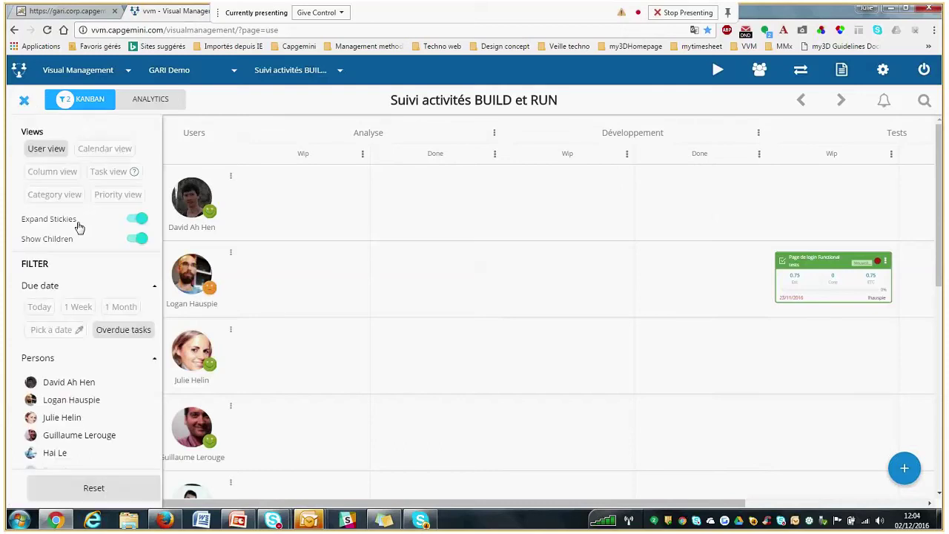
{"action": "left_click", "coordinate": [85, 489]}
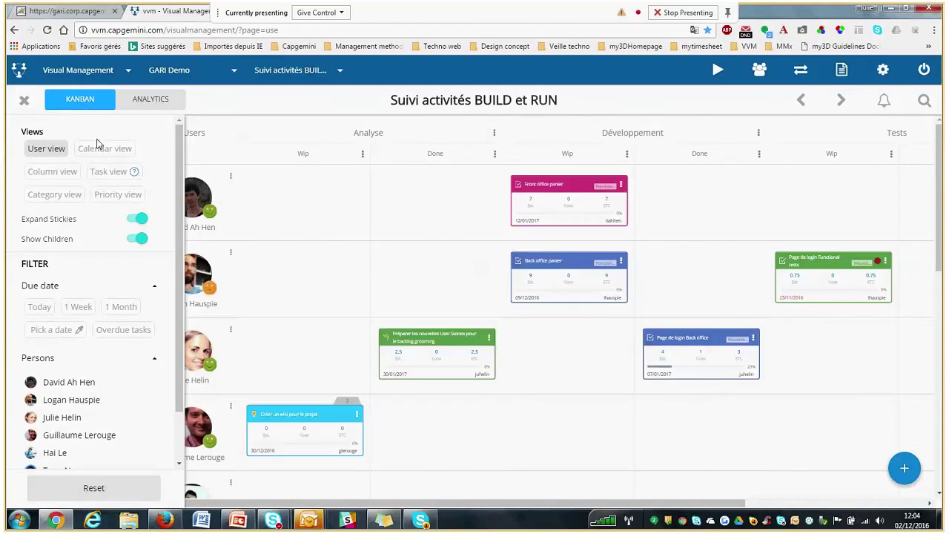
{"action": "left_click", "coordinate": [54, 195]}
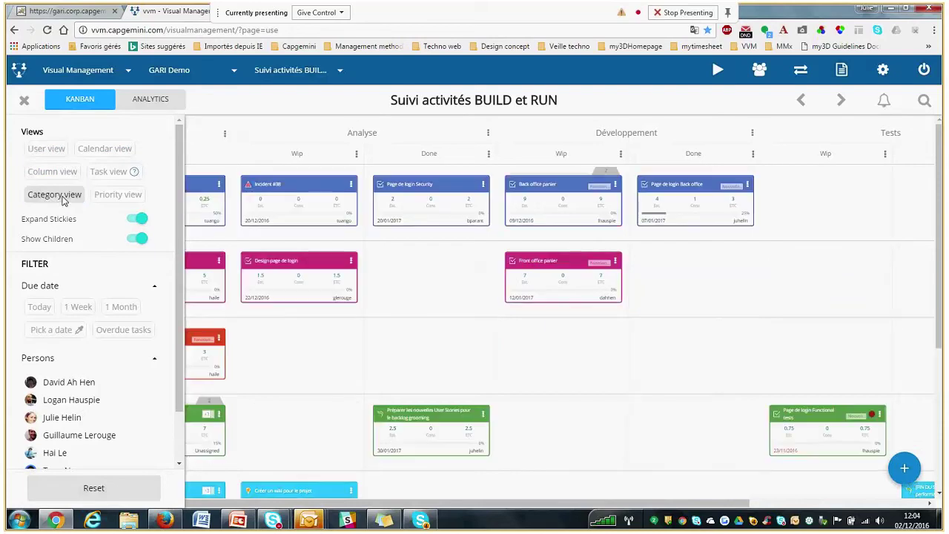
{"action": "left_click", "coordinate": [24, 99]}
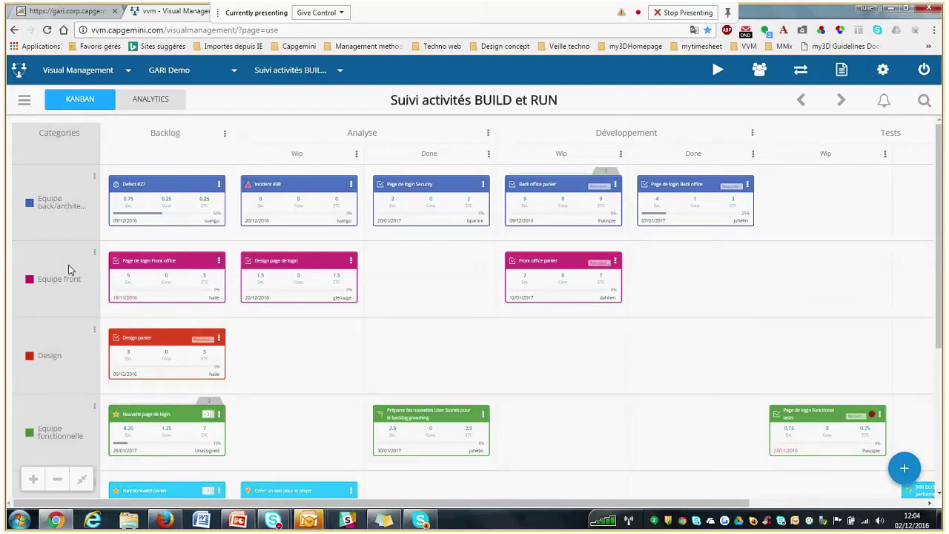
Look through the category rows of the board and review the details of the "Incident #38" sticky.
{"action": "scroll", "coordinate": [68, 271], "scroll_direction": "down", "scroll_amount": 1}
{"action": "scroll", "coordinate": [69, 260], "scroll_direction": "down", "scroll_amount": 2}
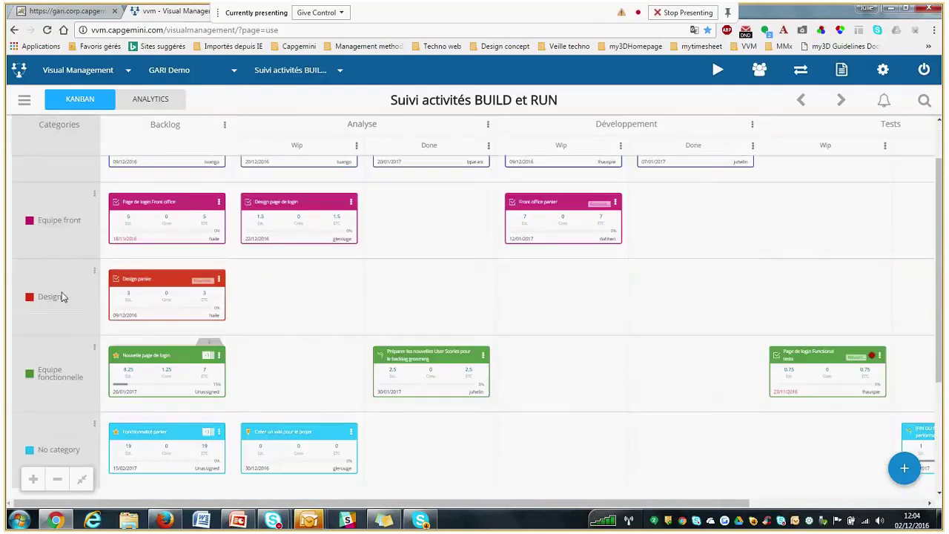
{"action": "scroll", "coordinate": [63, 297], "scroll_direction": "down", "scroll_amount": 2}
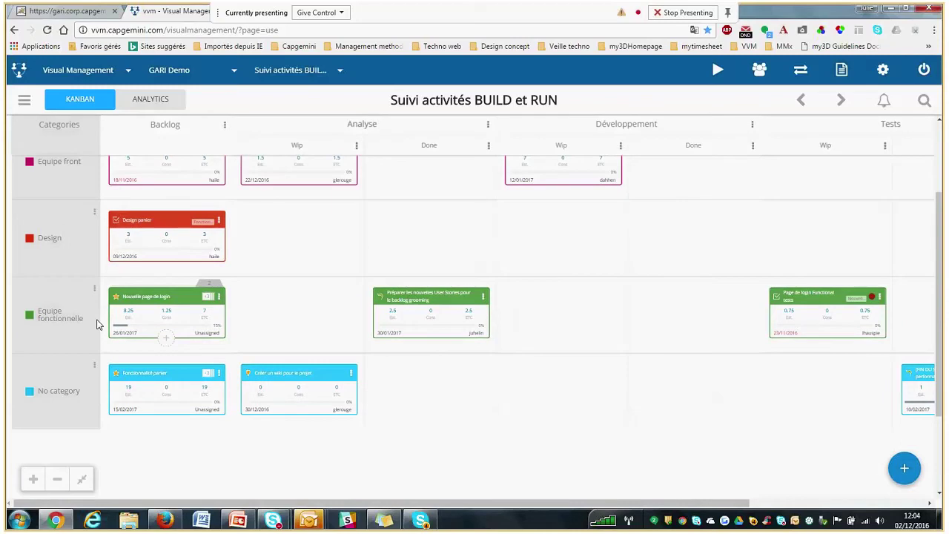
{"action": "scroll", "coordinate": [327, 287], "scroll_direction": "up", "scroll_amount": 3}
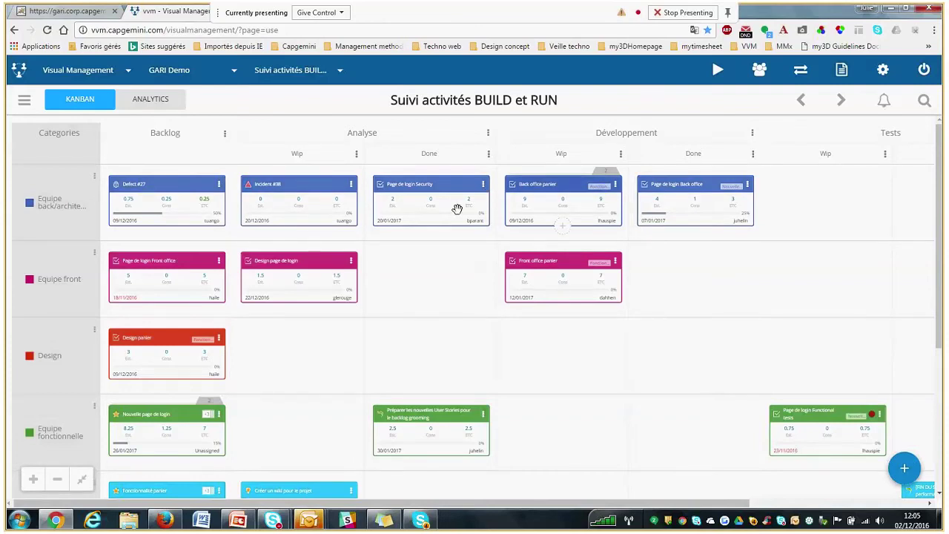
{"action": "left_click", "coordinate": [331, 205]}
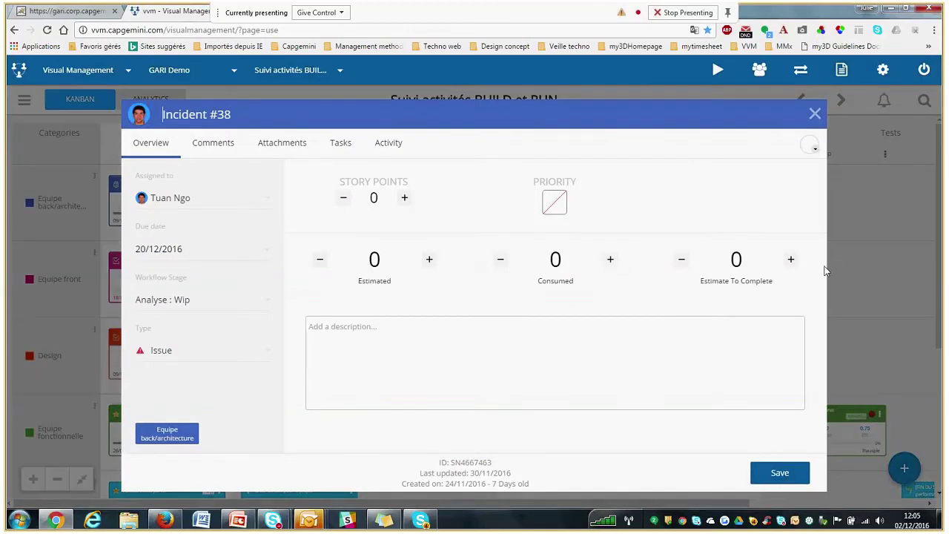
{"action": "left_click", "coordinate": [814, 114]}
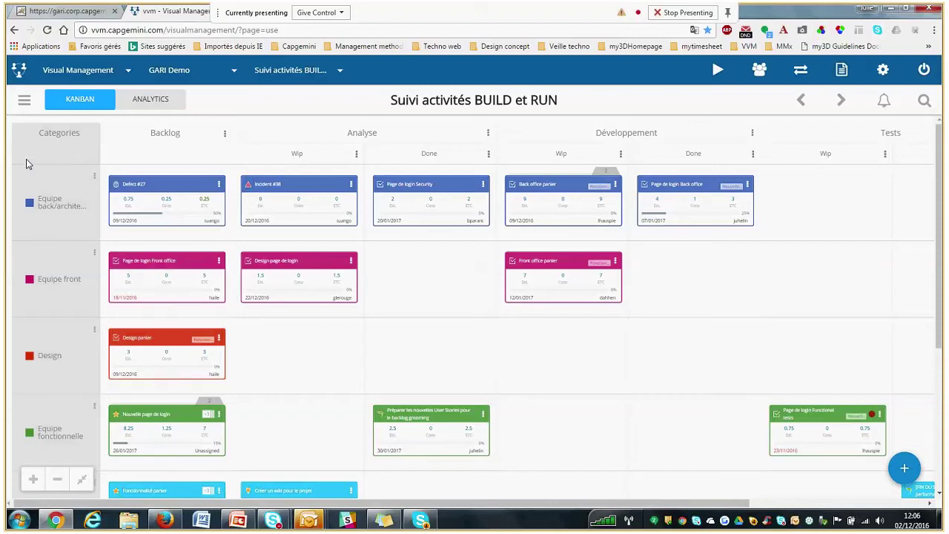
Switch the board to Calendar view and go forward from December 2016 to February 2017.
{"action": "left_click", "coordinate": [23, 102]}
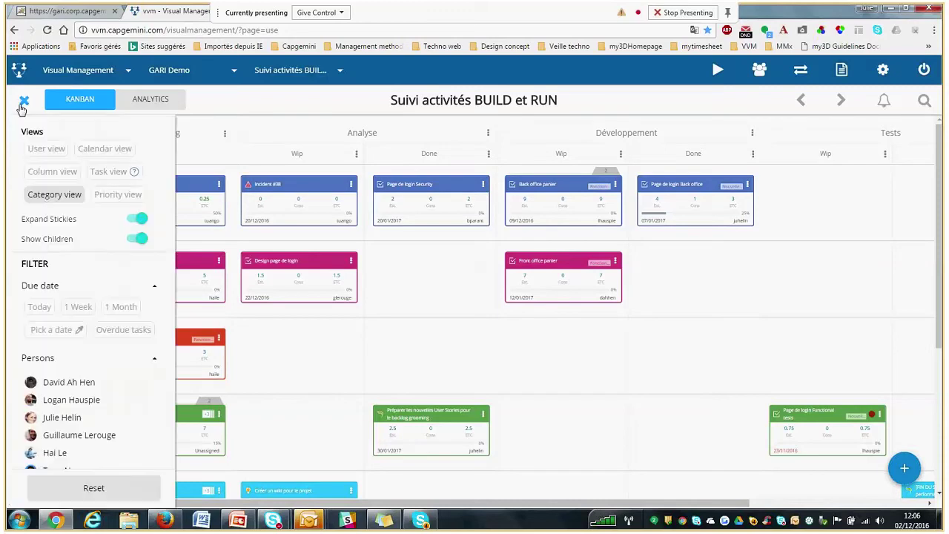
{"action": "left_click", "coordinate": [90, 150]}
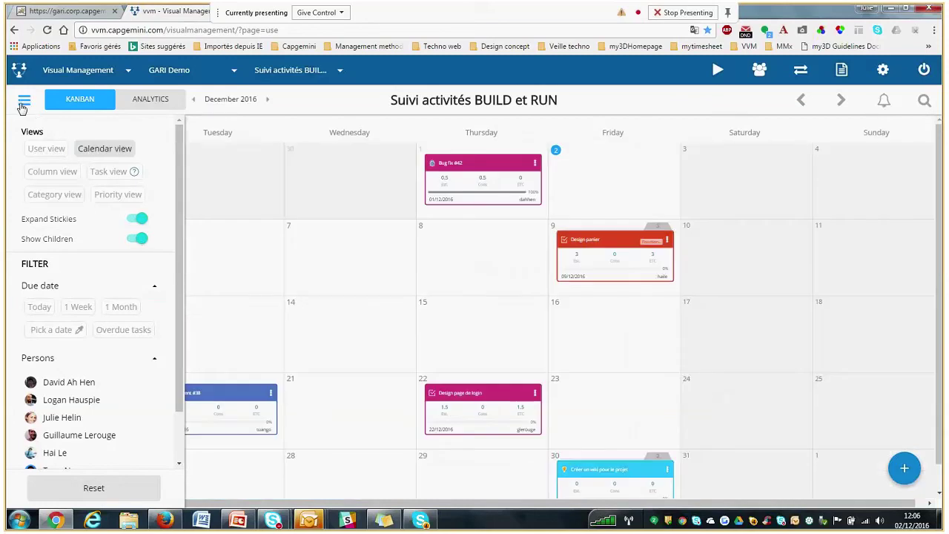
{"action": "left_click", "coordinate": [24, 100]}
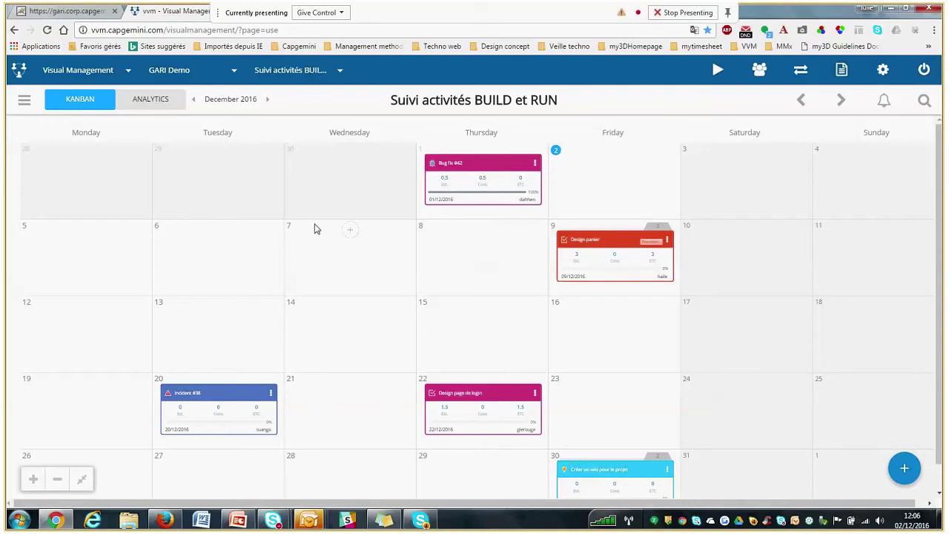
{"action": "left_click", "coordinate": [269, 104]}
{"action": "left_click", "coordinate": [269, 104]}
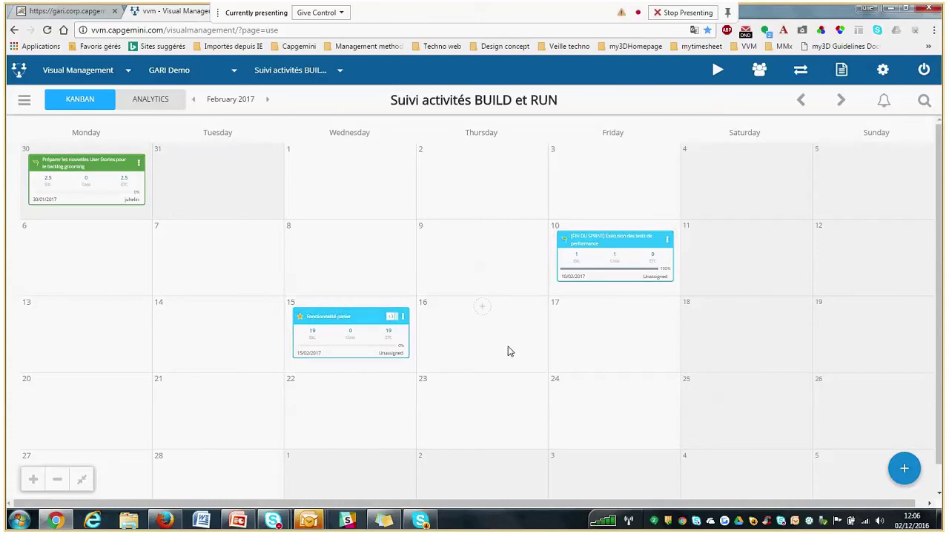
Create a sticky titled "Livraison en environnement de recette client" on 17 February 2017 in the calendar.
{"action": "left_click", "coordinate": [615, 312]}
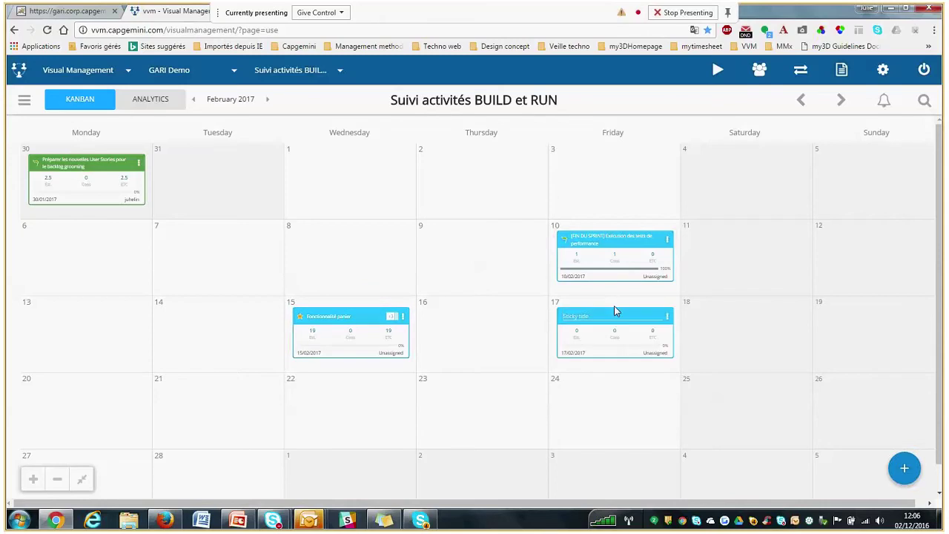
{"action": "type", "text": "Livraison en environnement de recette client"}
{"action": "key", "text": "Return"}
Switch the board from Calendar view to Task view and hide the view options.
{"action": "left_click", "coordinate": [26, 108]}
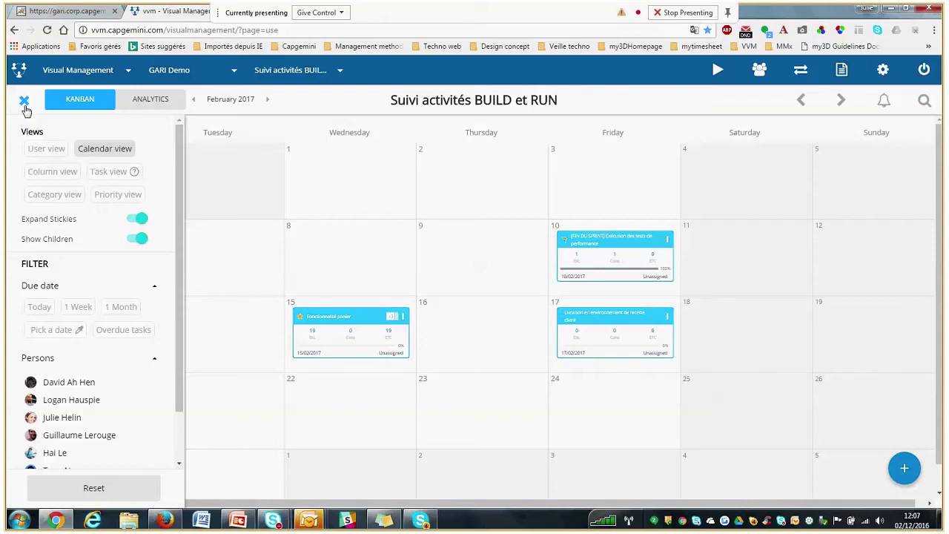
{"action": "left_click", "coordinate": [109, 179]}
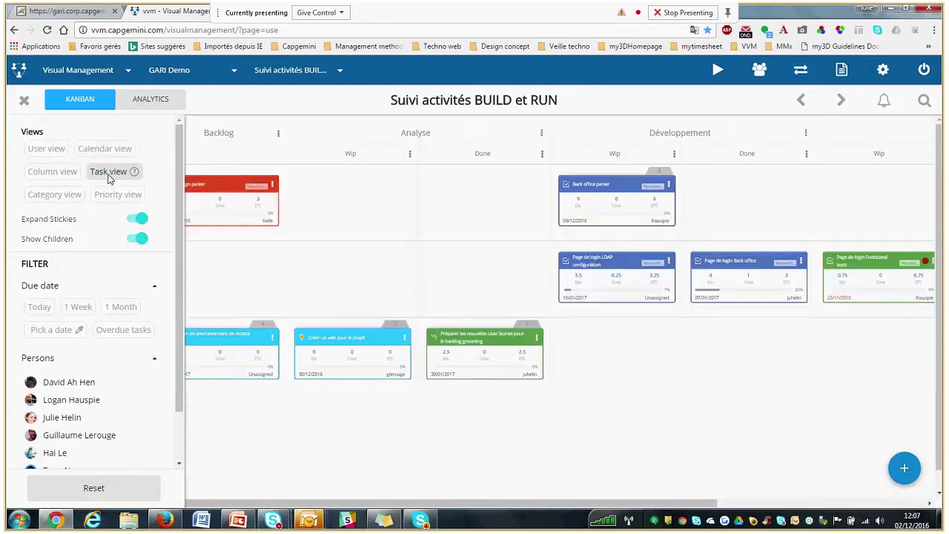
{"action": "left_click", "coordinate": [26, 103]}
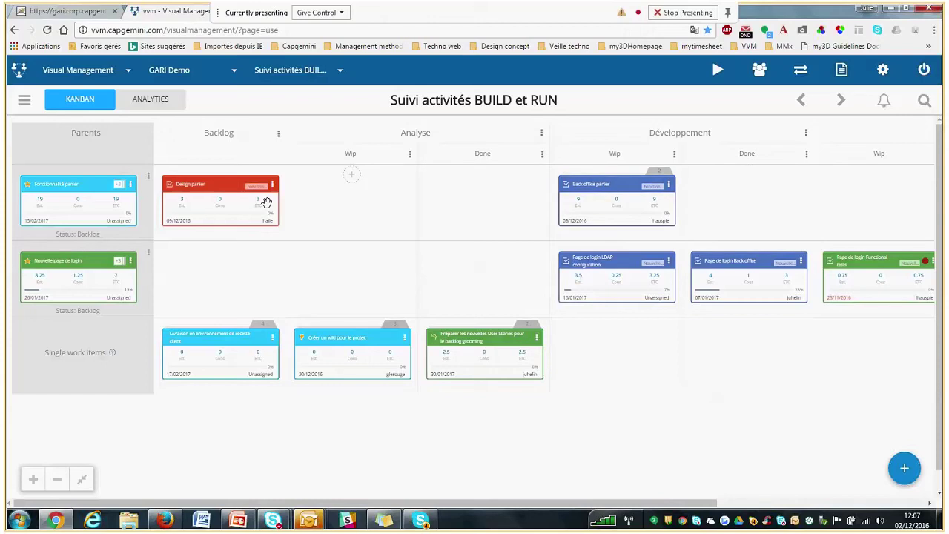
Add a task titled "Démo panier au client" in the Backlog of the "Fonctionnalité panier" parent row and open its details.
{"action": "left_click", "coordinate": [220, 228]}
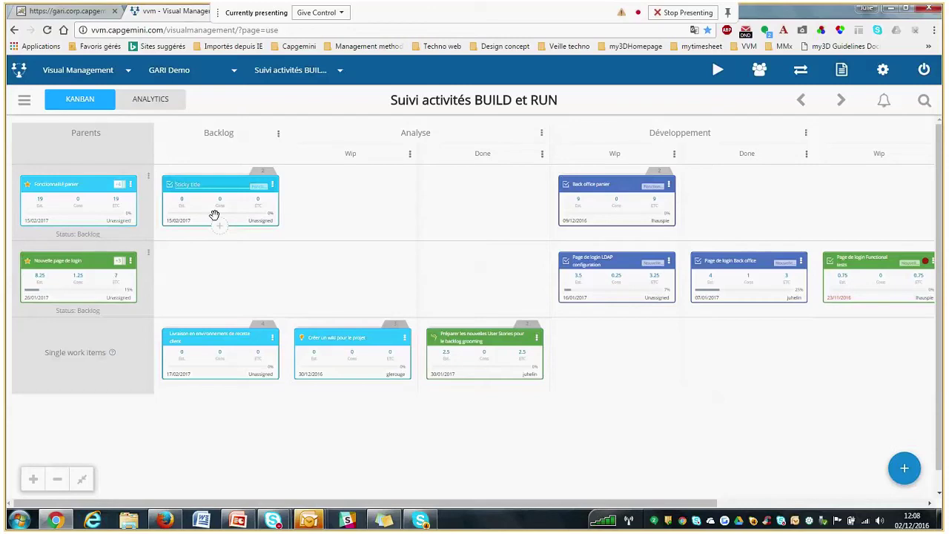
{"action": "type", "text": "Démo panier au client"}
{"action": "left_click", "coordinate": [238, 206]}
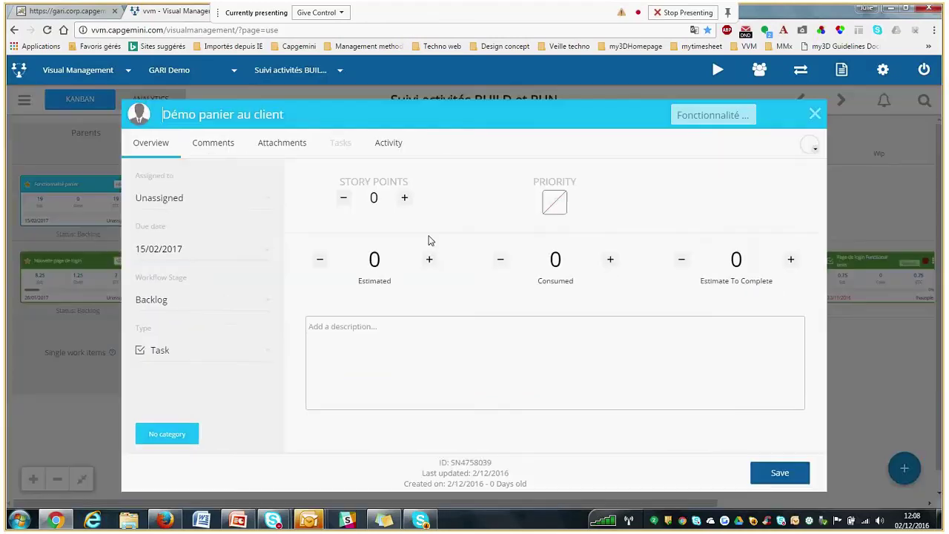
Set the task's Estimated and Estimate To Complete to 1 and save it with the "Equipe fonctionnelle" category.
{"action": "double_click", "coordinate": [367, 262]}
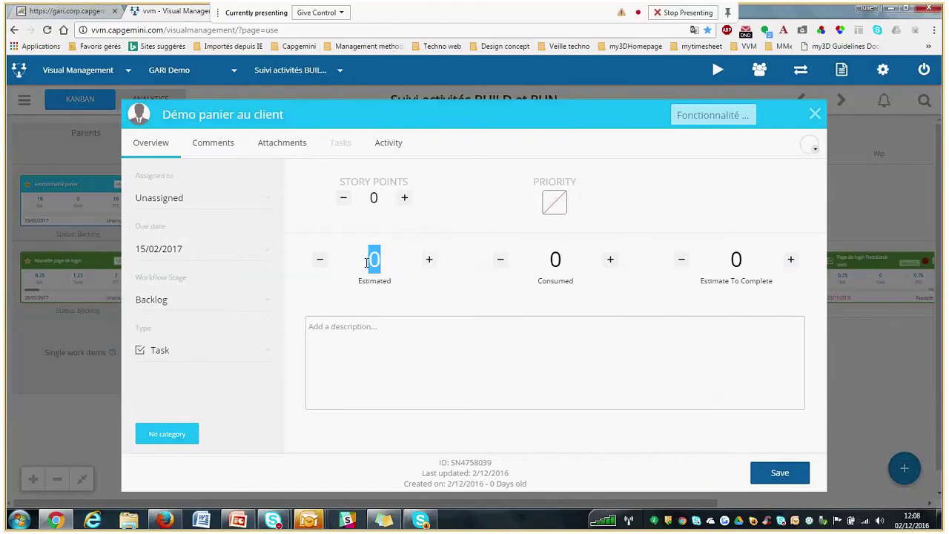
{"action": "type", "text": "1"}
{"action": "double_click", "coordinate": [730, 259]}
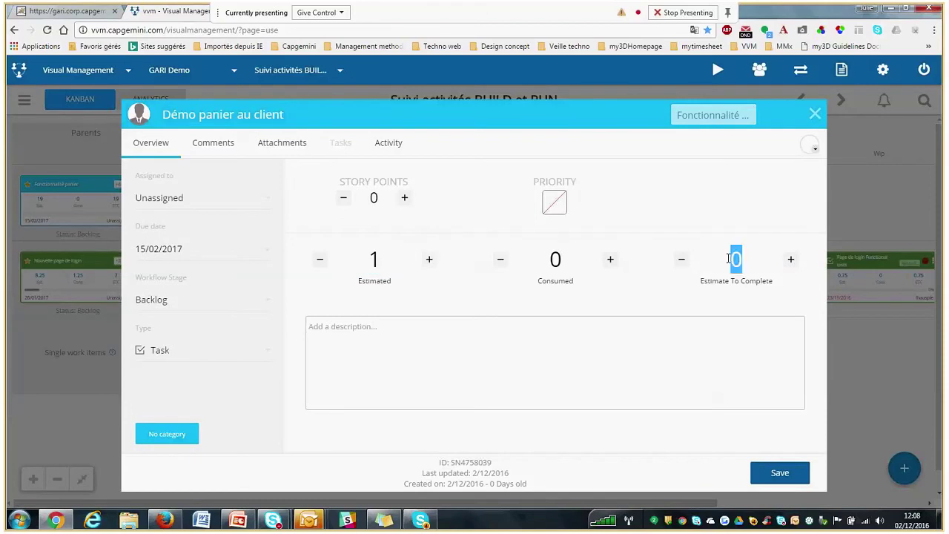
{"action": "type", "text": "1"}
{"action": "left_click", "coordinate": [461, 346]}
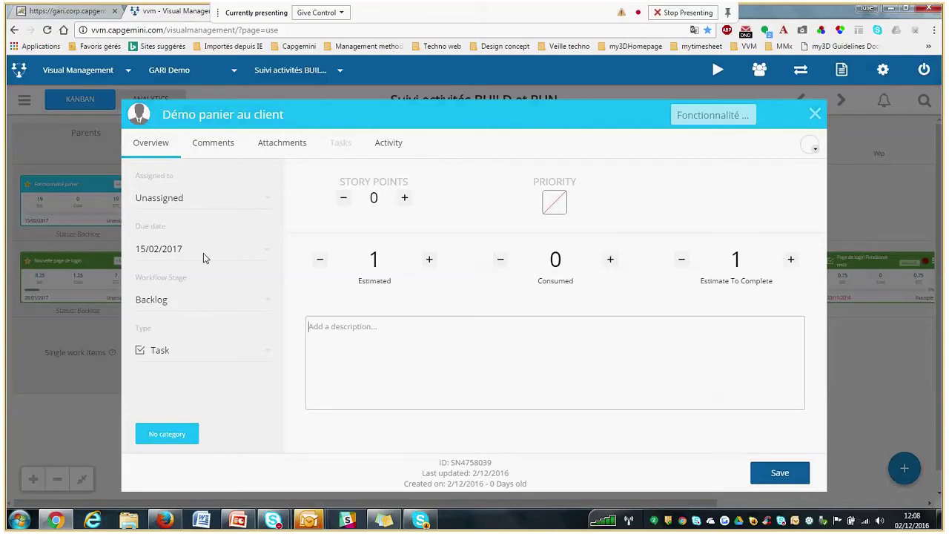
{"action": "left_click", "coordinate": [178, 437]}
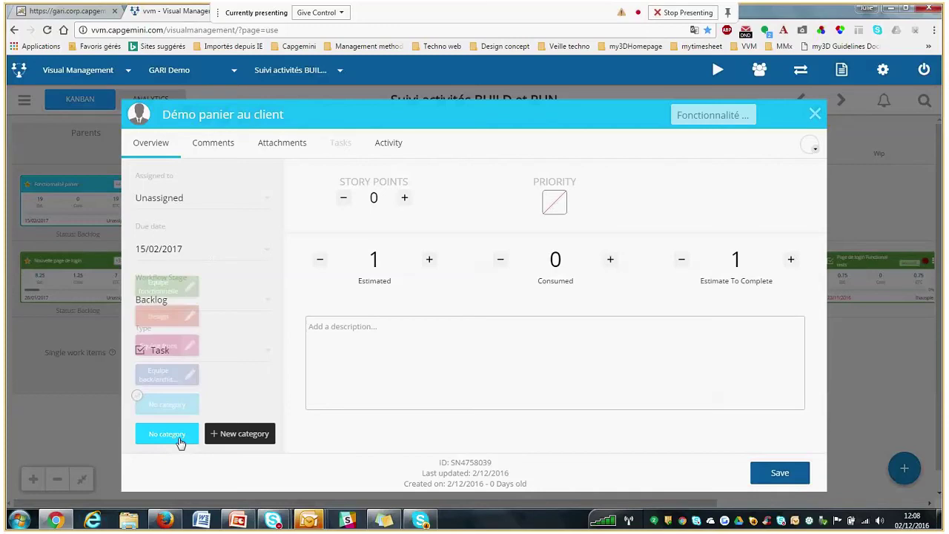
{"action": "left_click", "coordinate": [163, 289]}
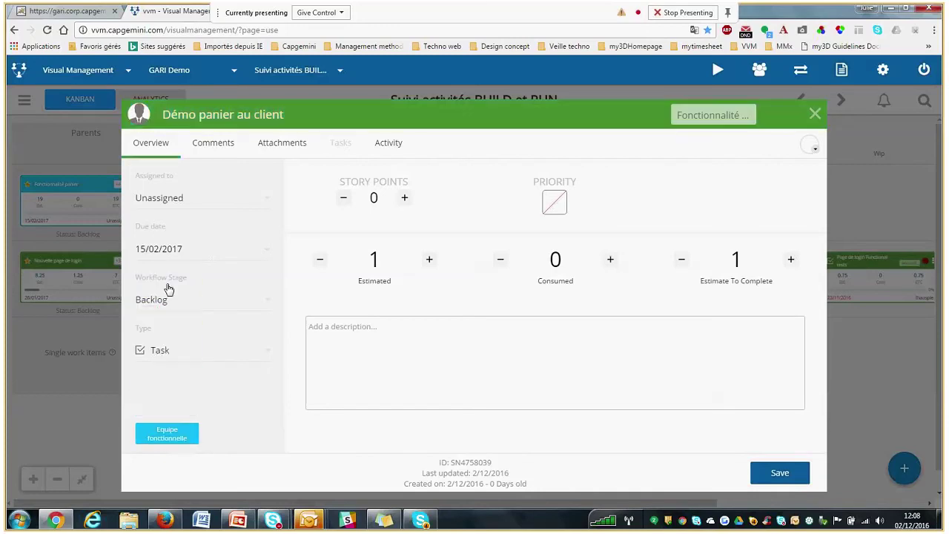
{"action": "left_click", "coordinate": [779, 475]}
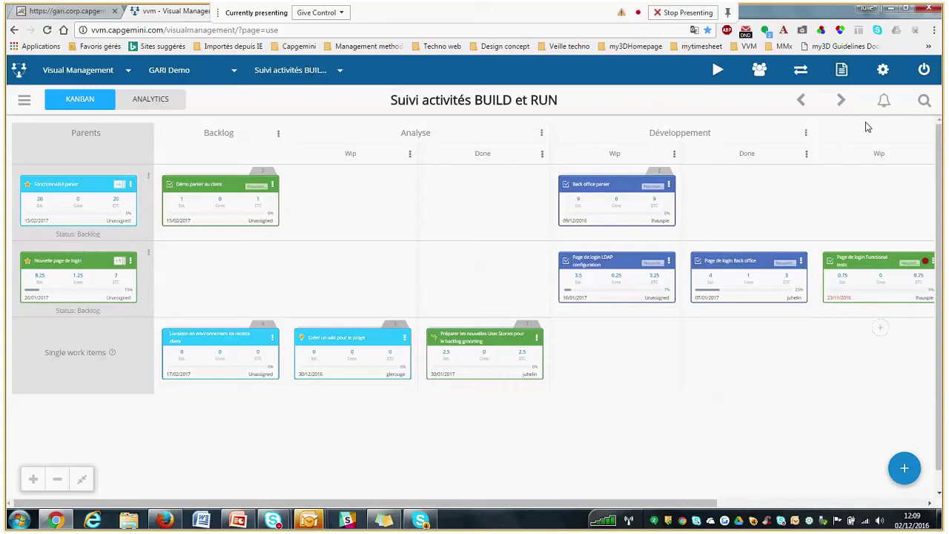
Export the board in VVM Planner format and save it as the proposed CSV file in the Demo folder.
{"action": "left_click", "coordinate": [884, 71]}
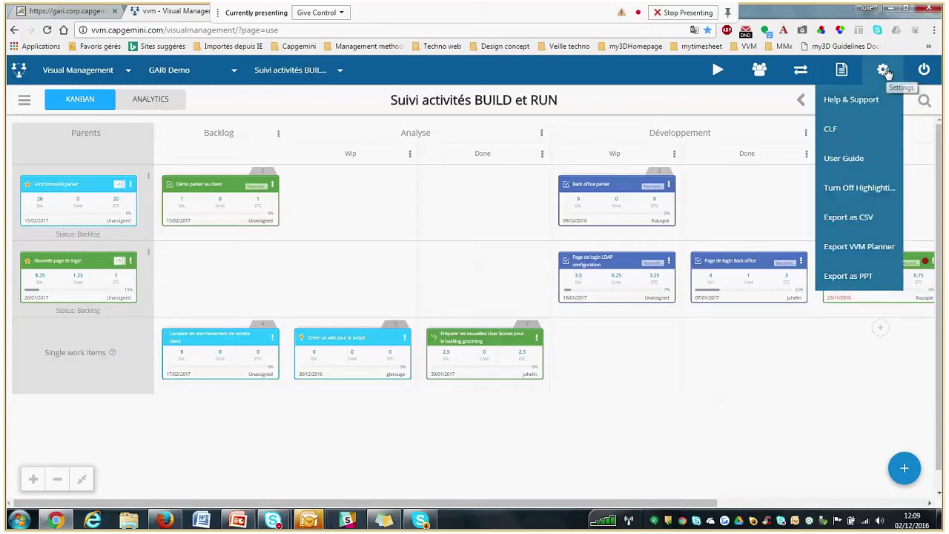
{"action": "left_click", "coordinate": [852, 248]}
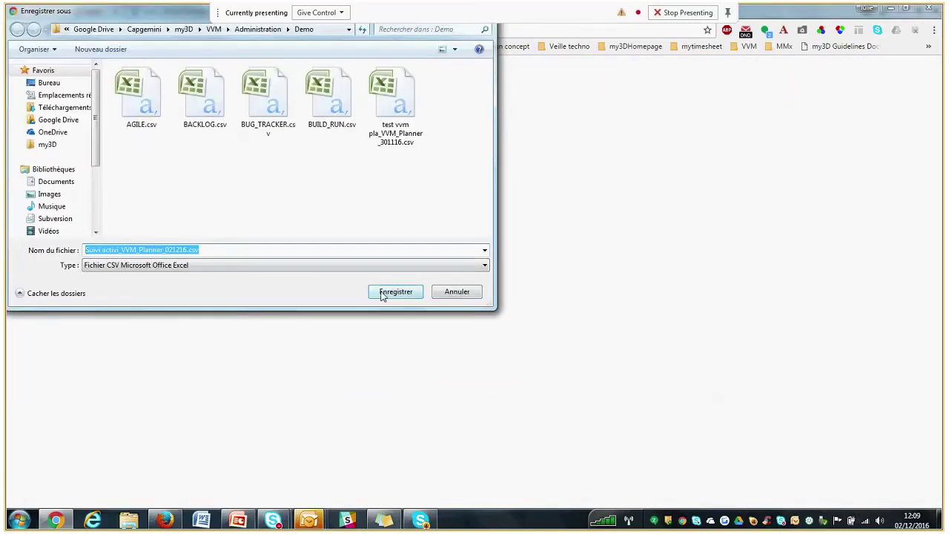
{"action": "left_click", "coordinate": [395, 291]}
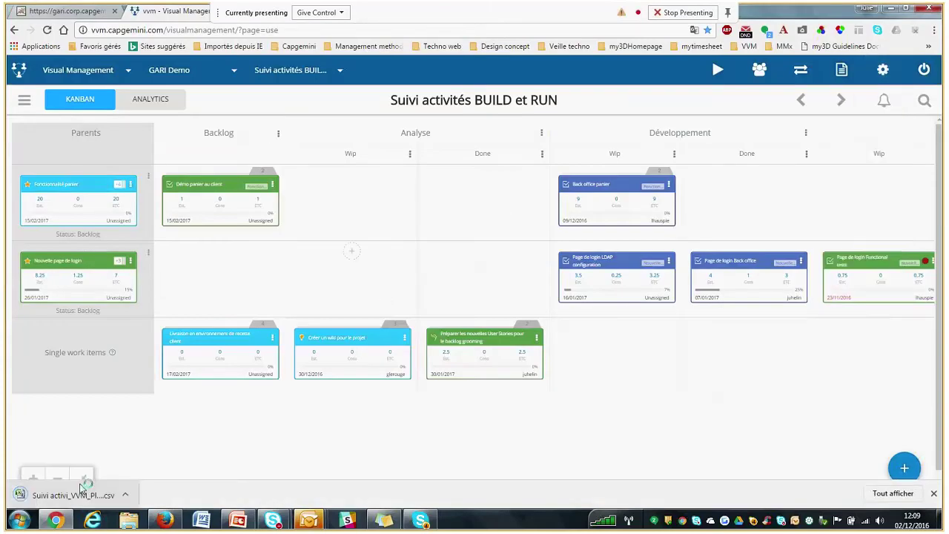
Open the exported CSV in Excel, review the Assigned To, Estimated, Consumed and ETC columns, and return to the board.
{"action": "left_click", "coordinate": [95, 492]}
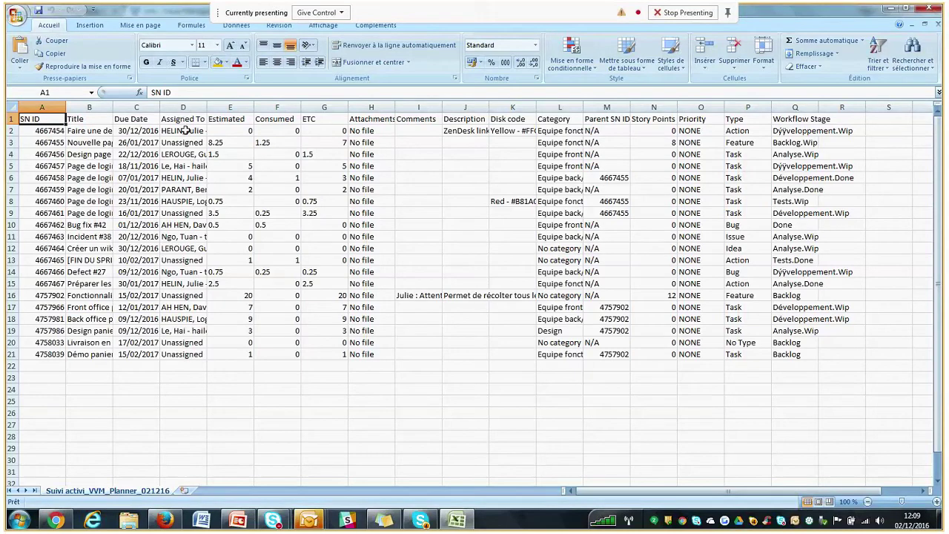
{"action": "left_click_drag", "start_coordinate": [184, 130], "coordinate": [191, 167]}
{"action": "left_click_drag", "start_coordinate": [220, 133], "coordinate": [234, 231]}
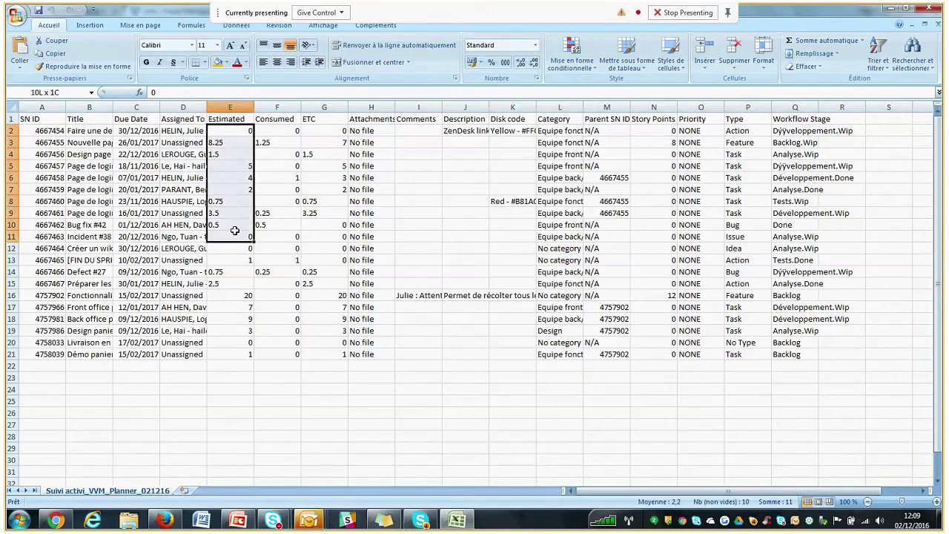
{"action": "left_click_drag", "start_coordinate": [276, 120], "coordinate": [276, 201]}
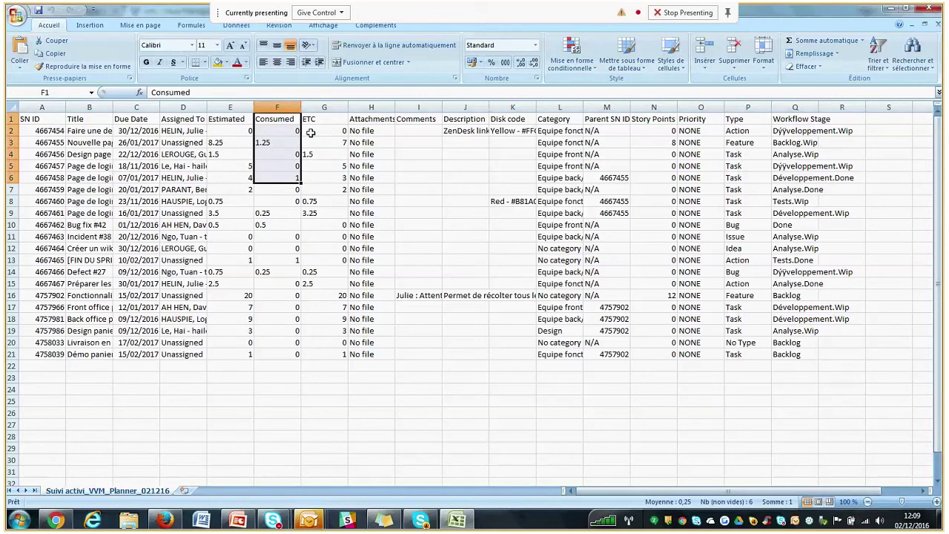
{"action": "left_click_drag", "start_coordinate": [311, 132], "coordinate": [309, 213]}
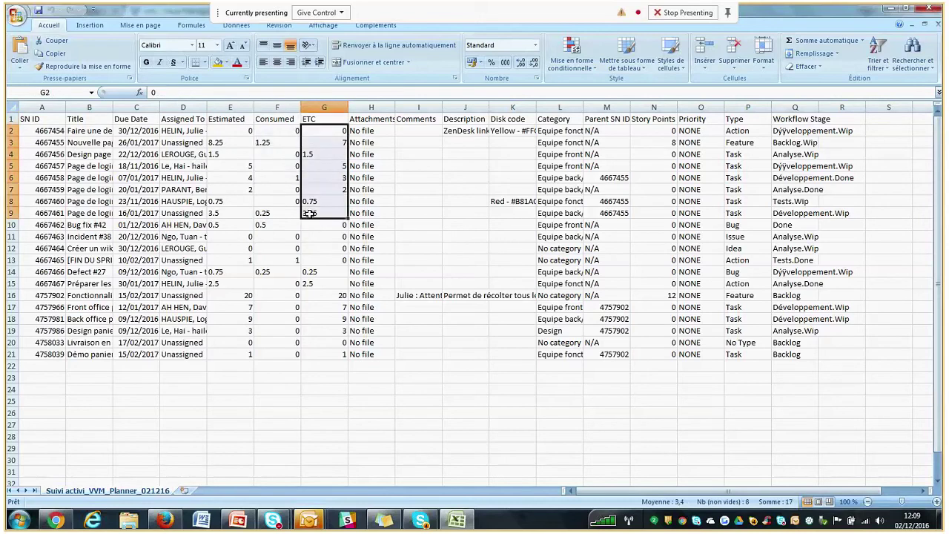
{"action": "left_click", "coordinate": [890, 9]}
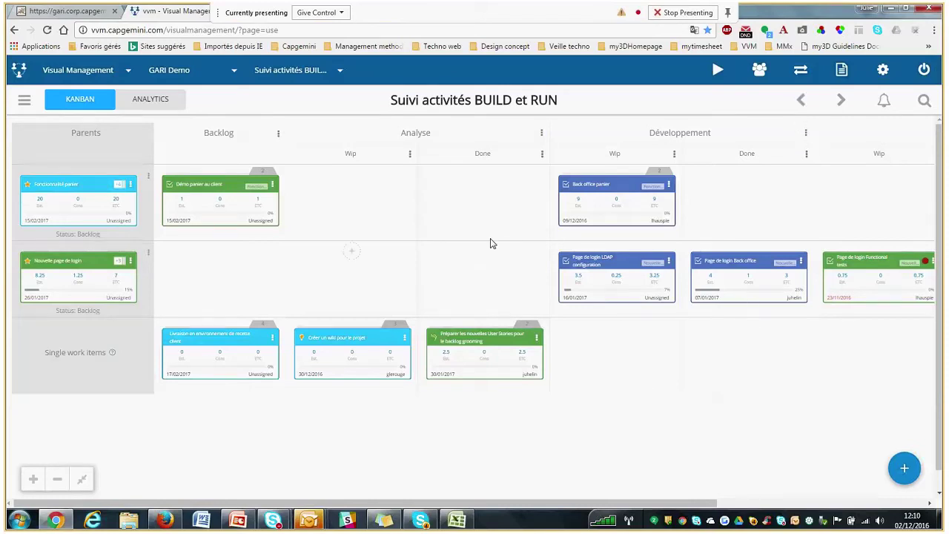
Switch the Kanban workspace to edit mode.
{"action": "left_click", "coordinate": [801, 103]}
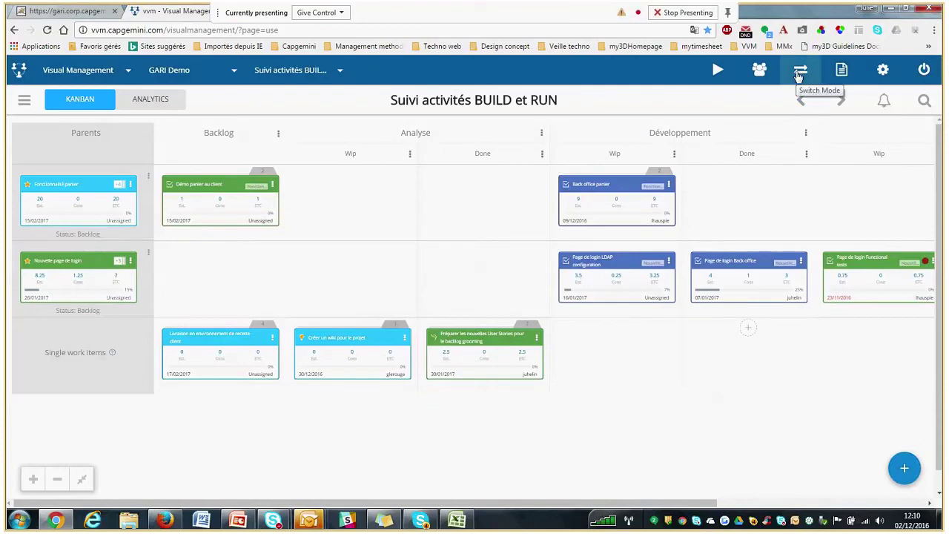
{"action": "left_click", "coordinate": [799, 74]}
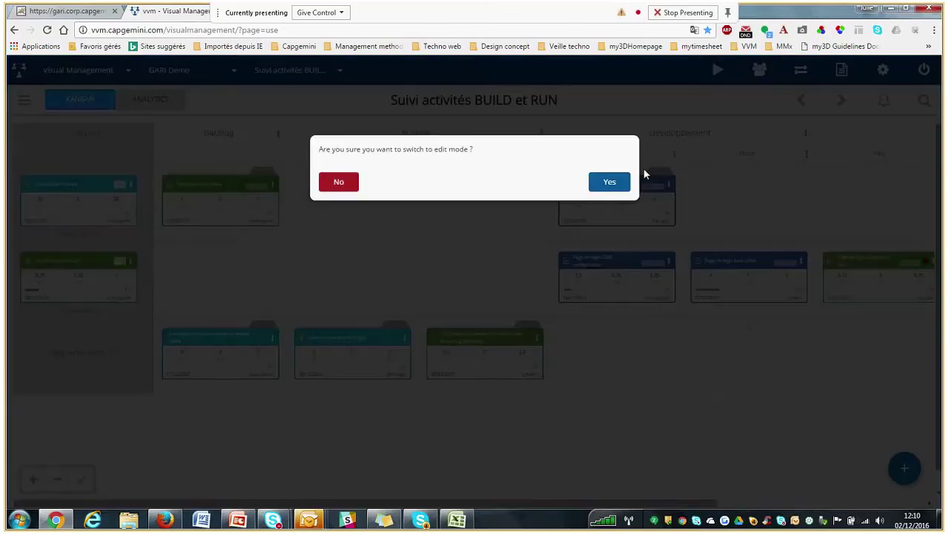
{"action": "left_click", "coordinate": [610, 182]}
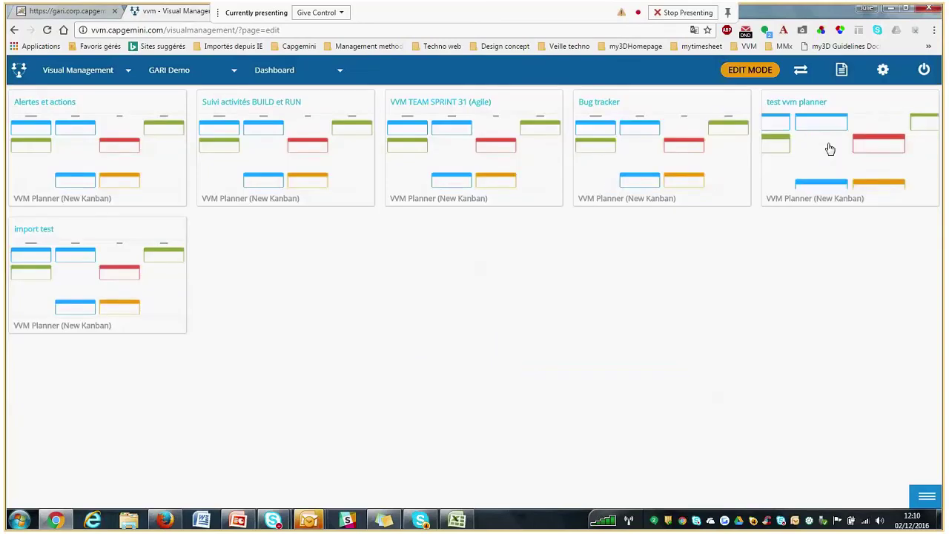
Open the configuration of the "Suivi activités BUILD et RUN" planner and review its title, team members and workflow stages.
{"action": "left_click", "coordinate": [315, 155]}
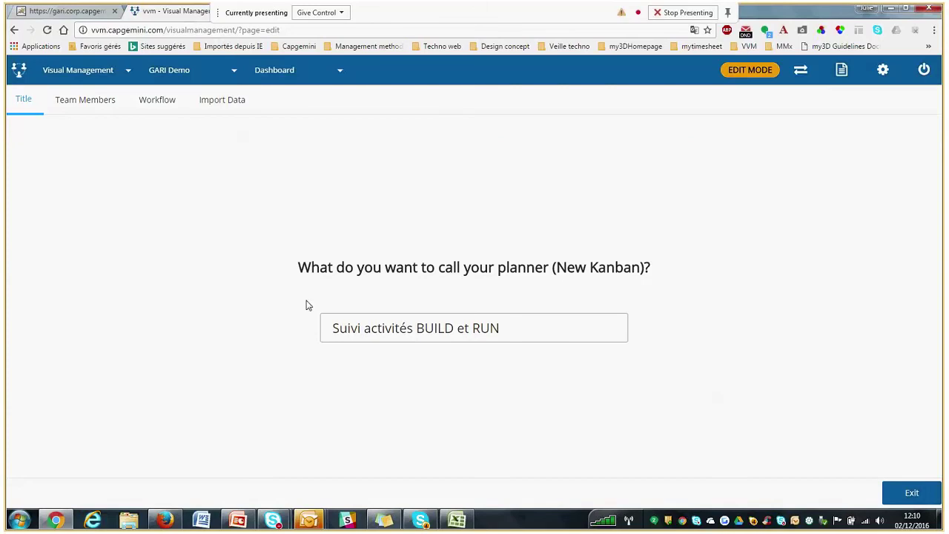
{"action": "left_click", "coordinate": [95, 108]}
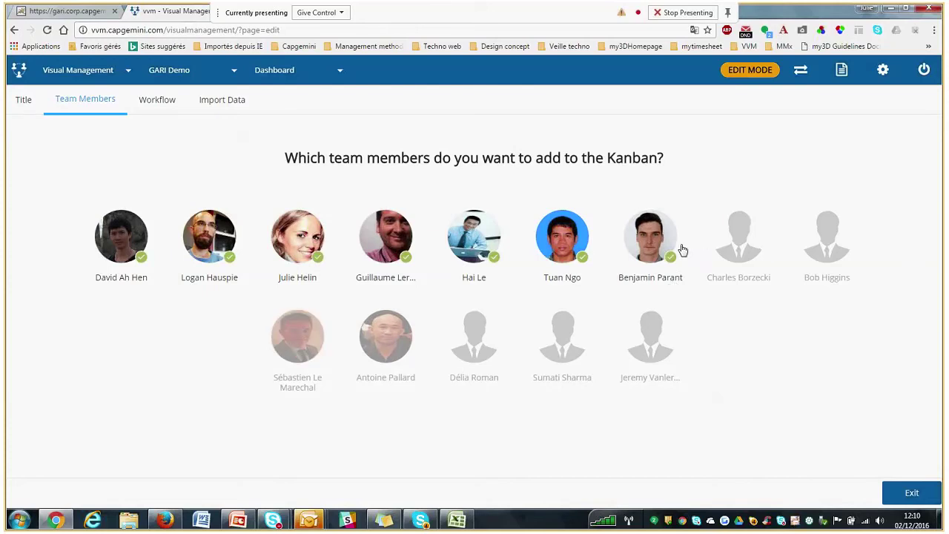
{"action": "left_click", "coordinate": [161, 110]}
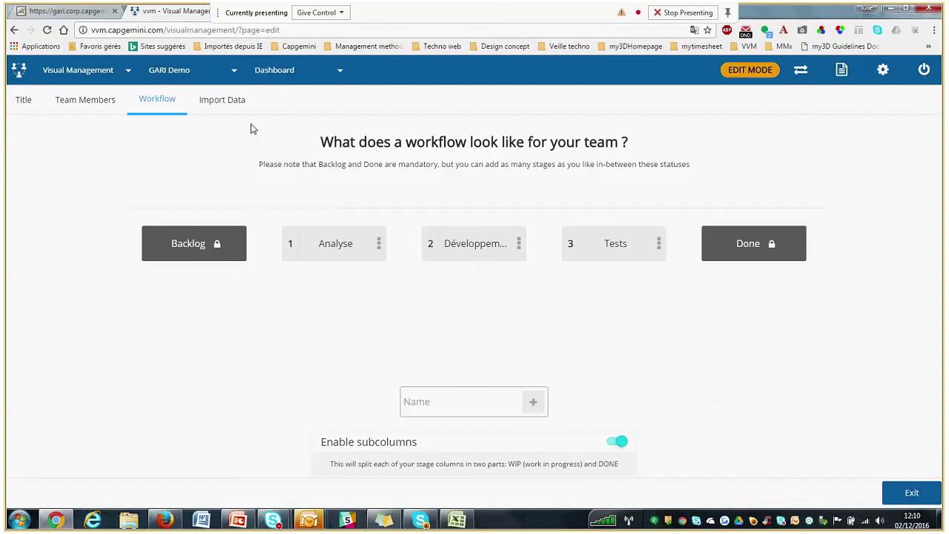
Download the data import template and save it as Import_data_template.xlsx in the Demo folder.
{"action": "left_click", "coordinate": [229, 104]}
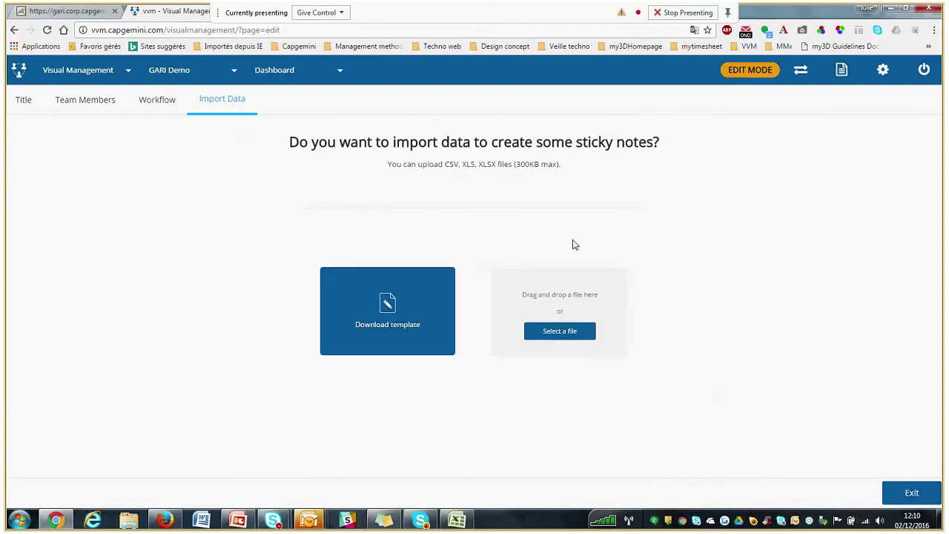
{"action": "left_click", "coordinate": [398, 316]}
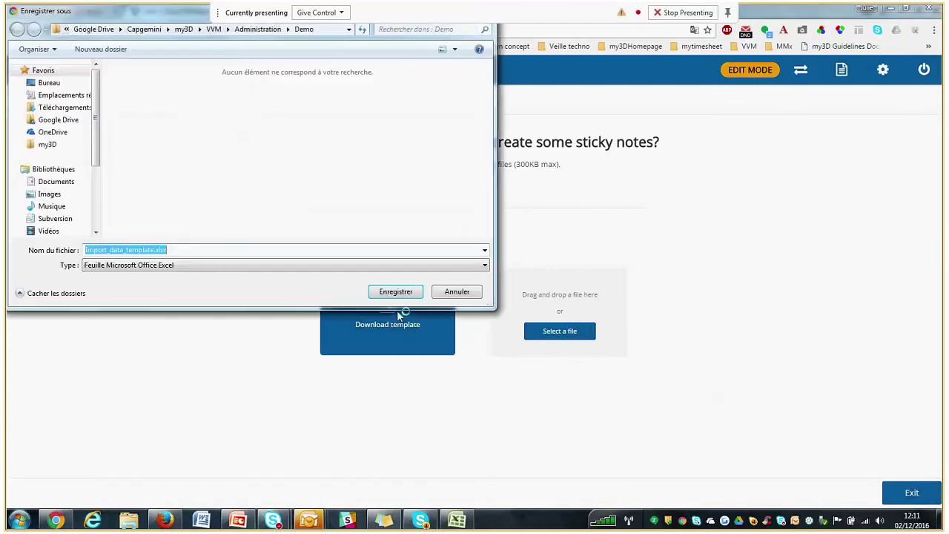
{"action": "left_click", "coordinate": [394, 290]}
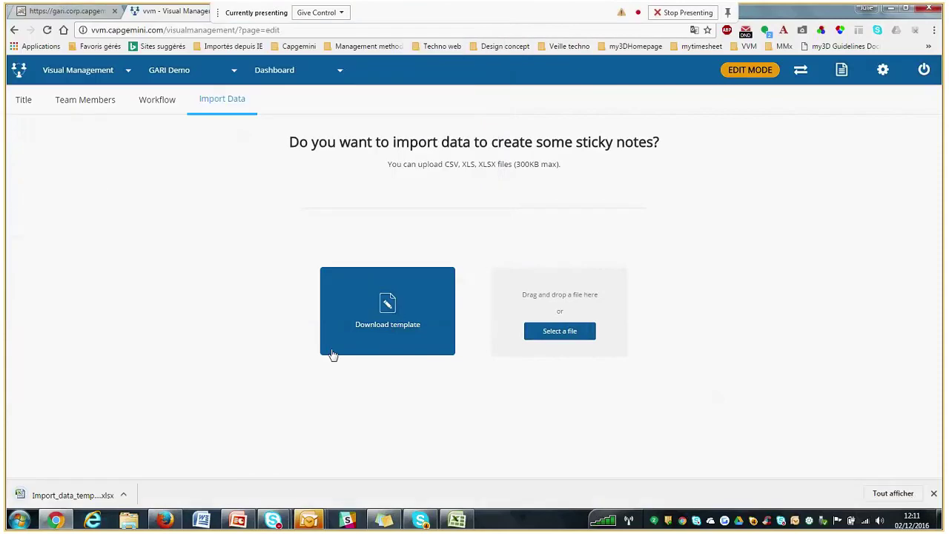
Open the import template in Excel, review its columns and example row, and close both open workbooks.
{"action": "left_click", "coordinate": [65, 489]}
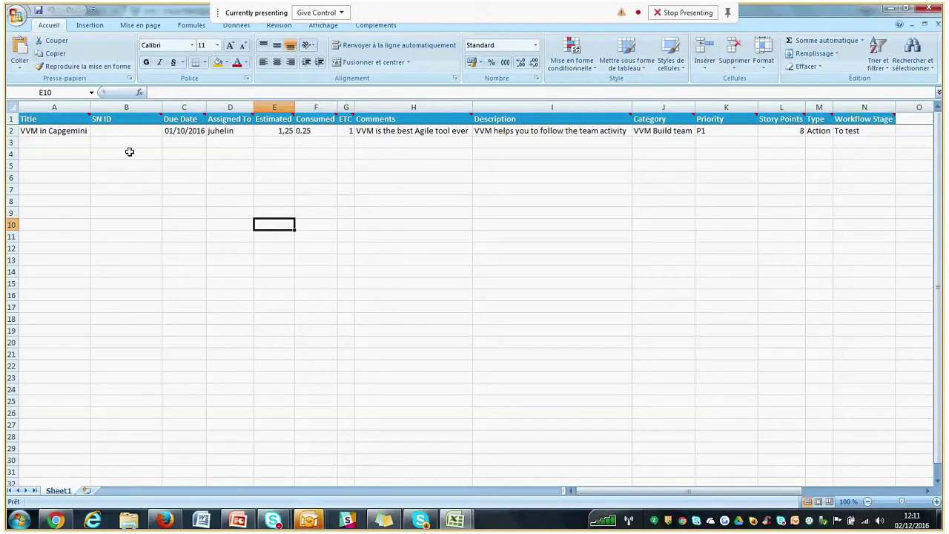
{"action": "left_click_drag", "start_coordinate": [85, 130], "coordinate": [844, 130]}
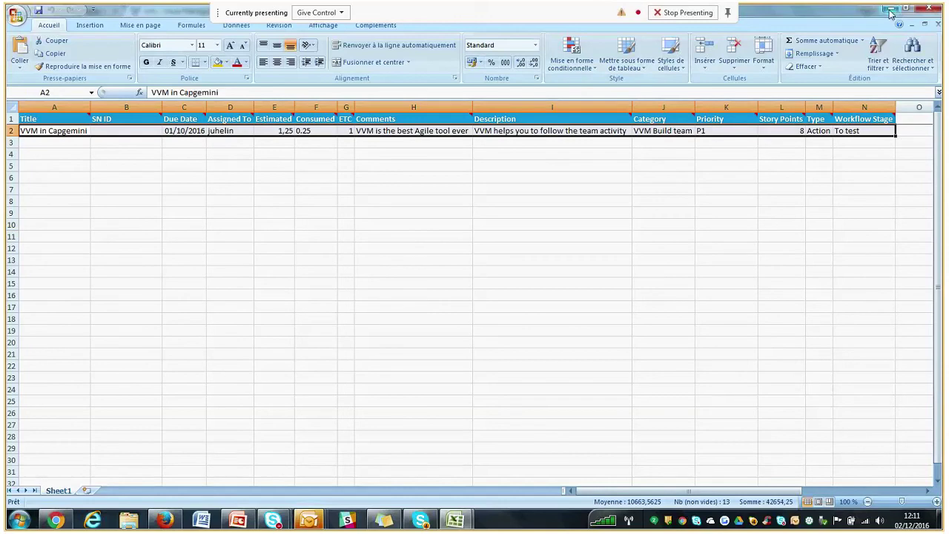
{"action": "left_click", "coordinate": [840, 200]}
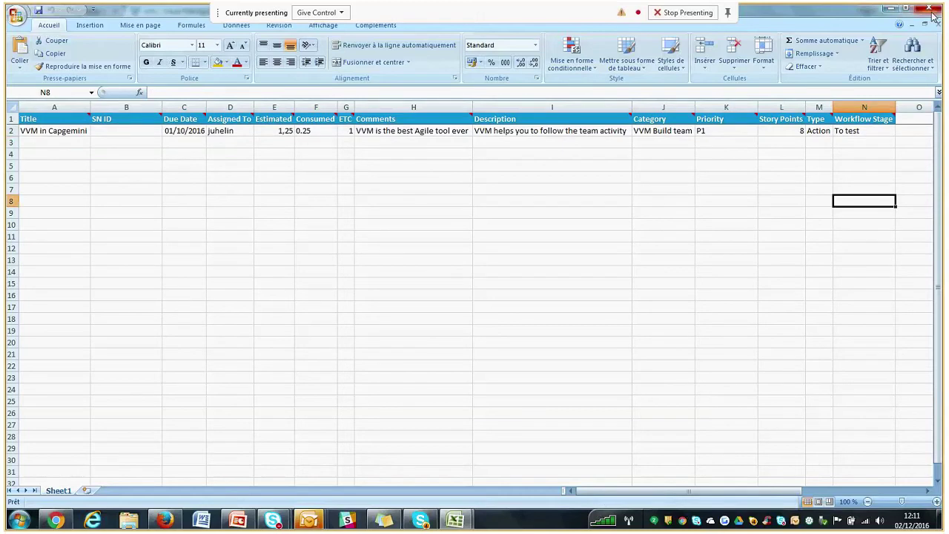
{"action": "left_click", "coordinate": [935, 8]}
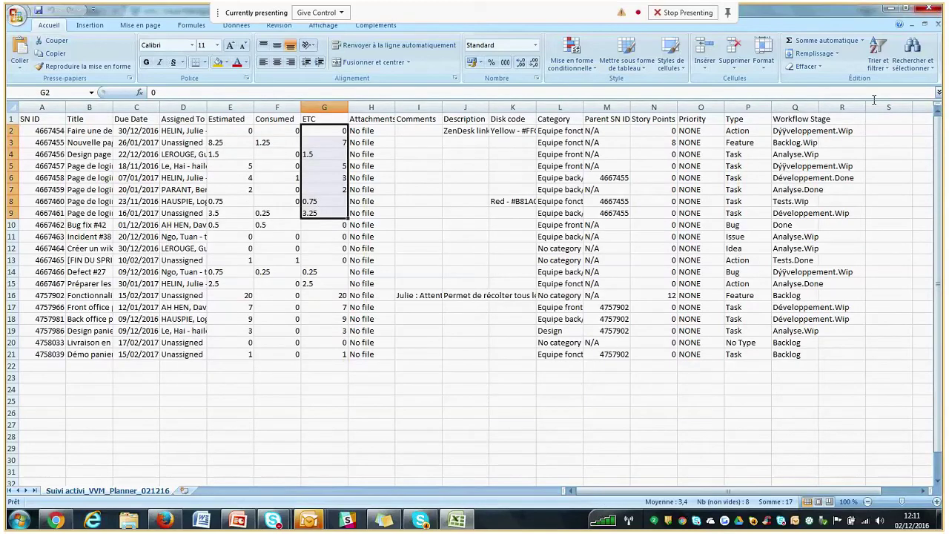
{"action": "left_click", "coordinate": [926, 9]}
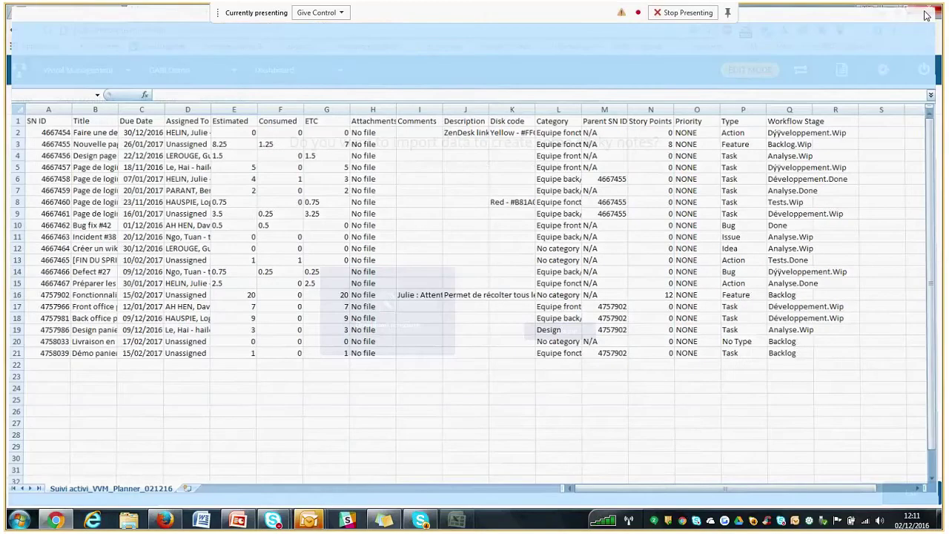
Import Import_data_template.xlsx from the Demo folder into the planner, keeping and updating the existing sticky notes.
{"action": "left_click", "coordinate": [559, 332]}
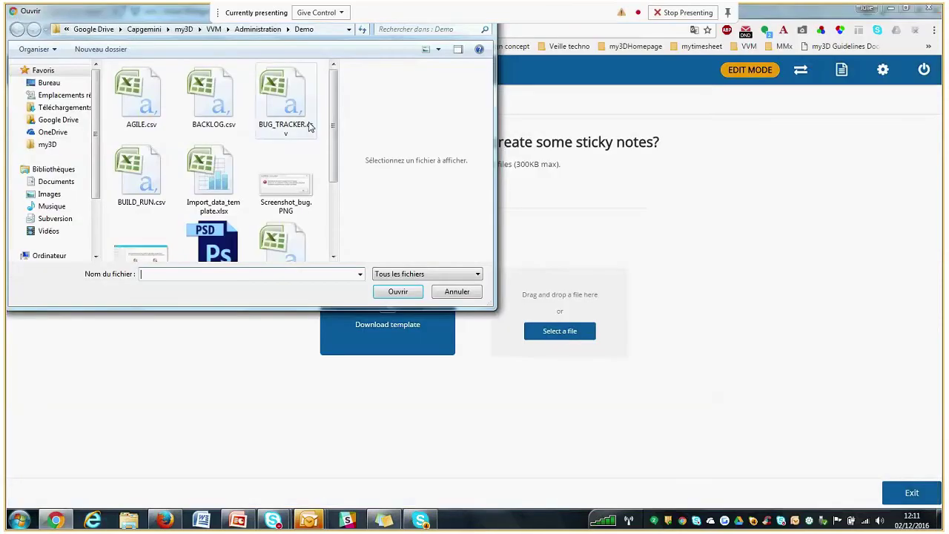
{"action": "left_click", "coordinate": [218, 194]}
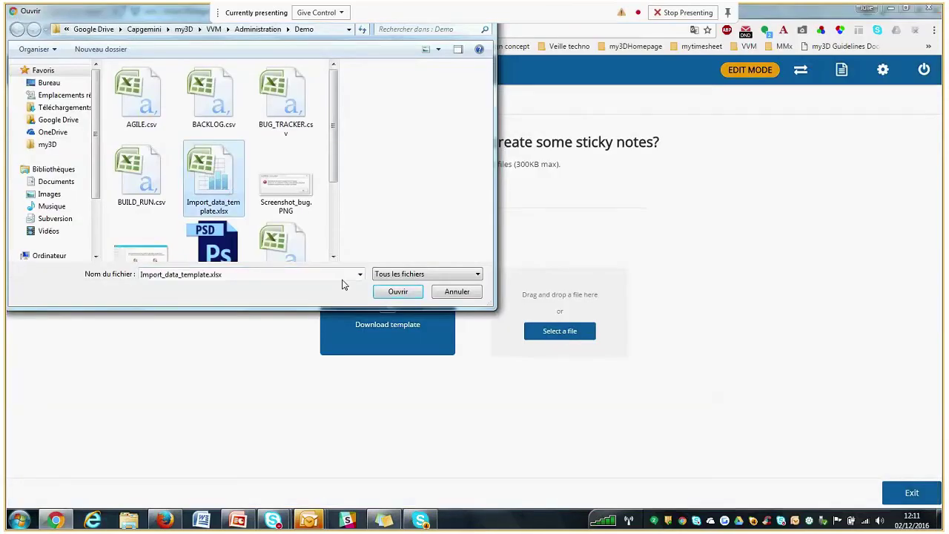
{"action": "left_click", "coordinate": [397, 291]}
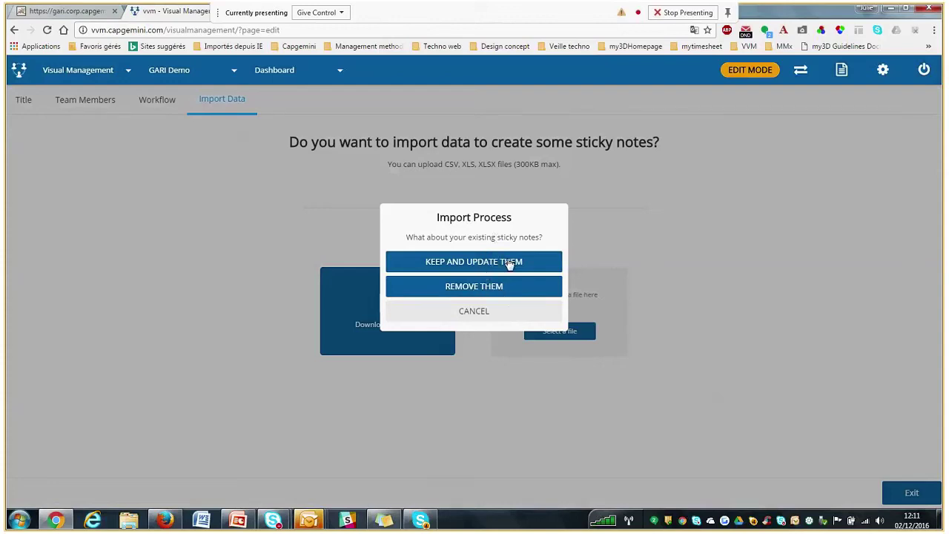
{"action": "left_click", "coordinate": [509, 263]}
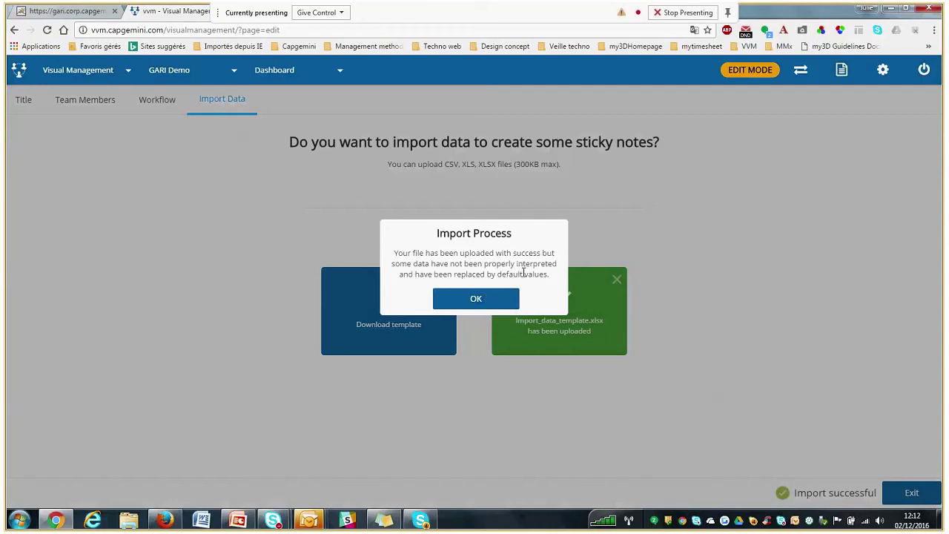
{"action": "left_click", "coordinate": [479, 302]}
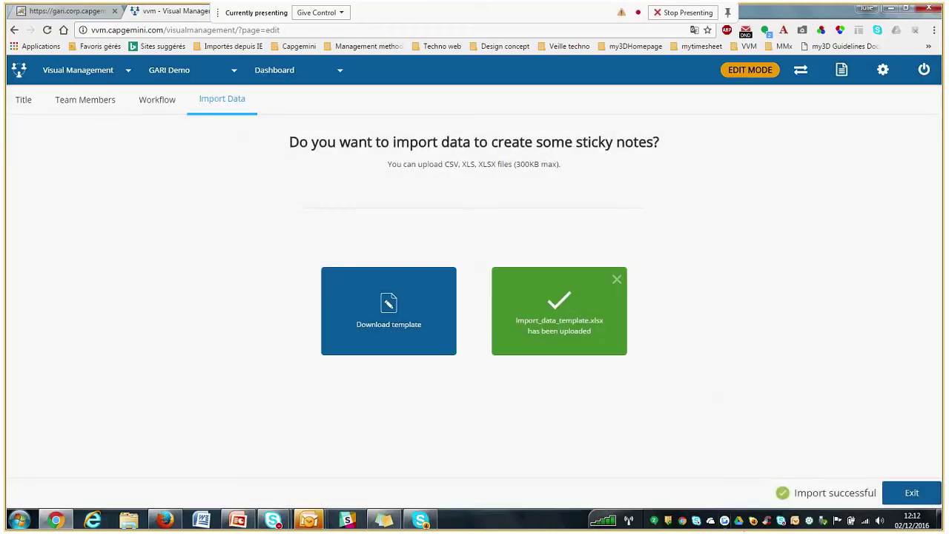
Exit the planner configuration and switch the workspace back to use mode.
{"action": "left_click", "coordinate": [897, 501]}
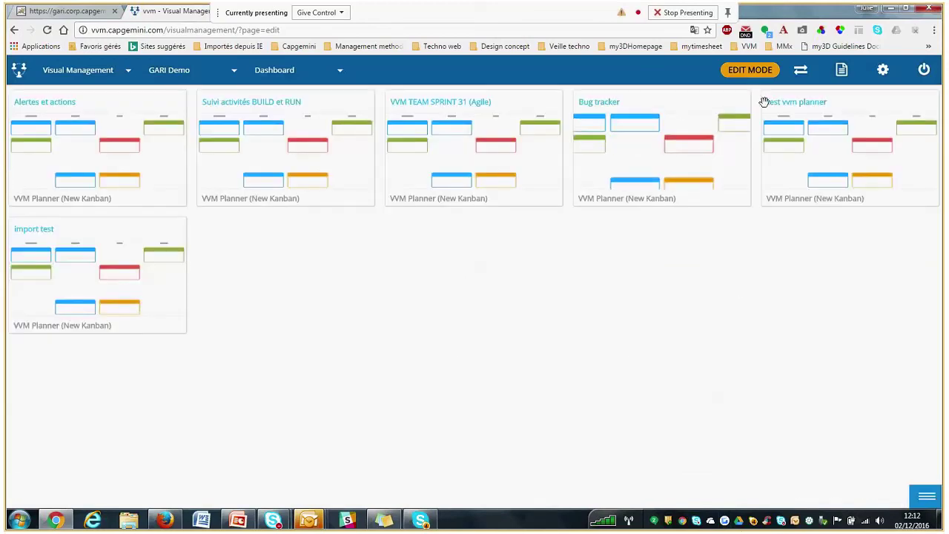
{"action": "left_click", "coordinate": [802, 72]}
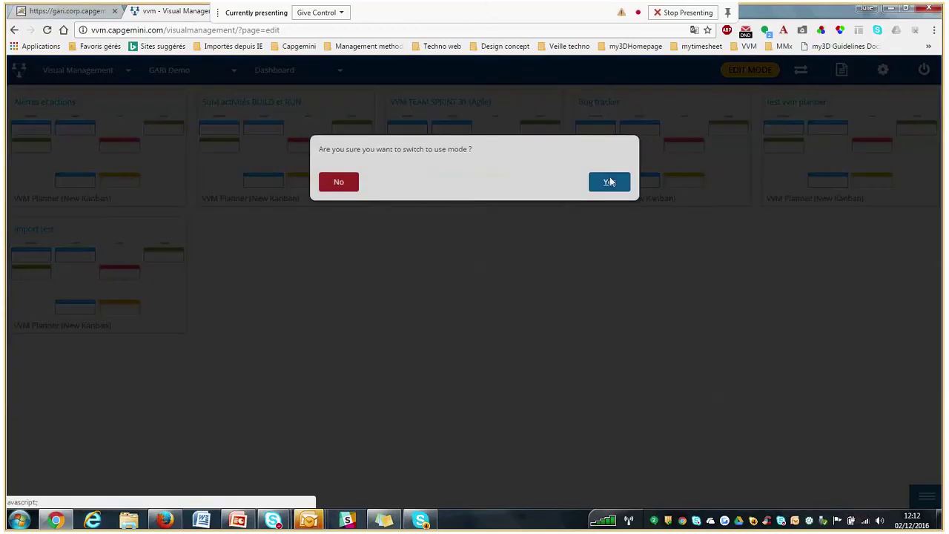
{"action": "left_click", "coordinate": [610, 182]}
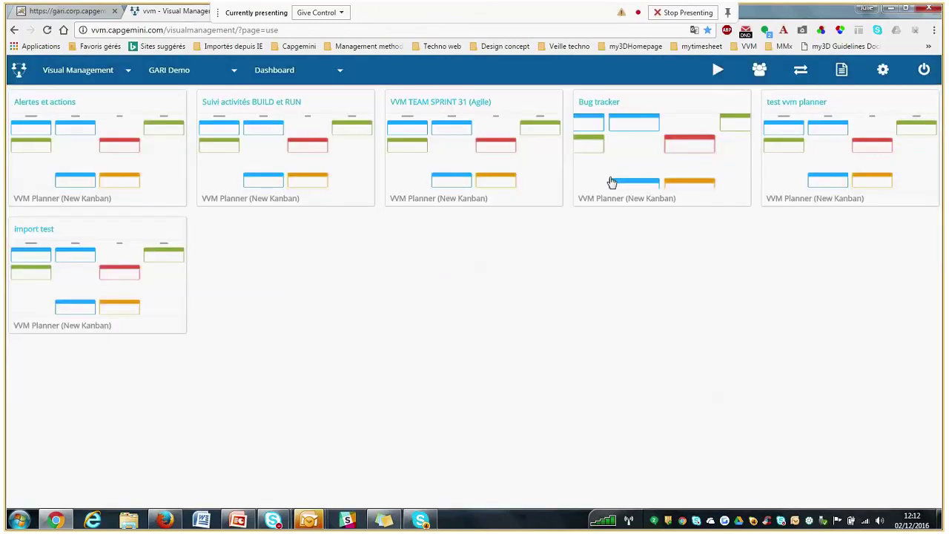
Open the "Suivi activités BUILD et RUN" board and check the details of the imported "VVM in Capgemini" sticky in the Backlog.
{"action": "left_click", "coordinate": [282, 146]}
{"action": "scroll", "coordinate": [119, 326], "scroll_direction": "down", "scroll_amount": 3}
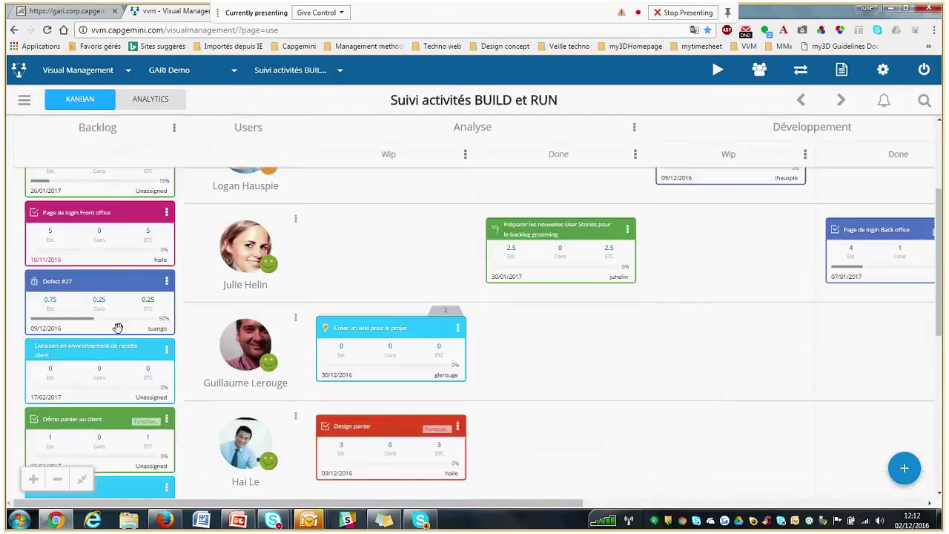
{"action": "scroll", "coordinate": [146, 331], "scroll_direction": "down", "scroll_amount": 1}
{"action": "scroll", "coordinate": [146, 332], "scroll_direction": "down", "scroll_amount": 1}
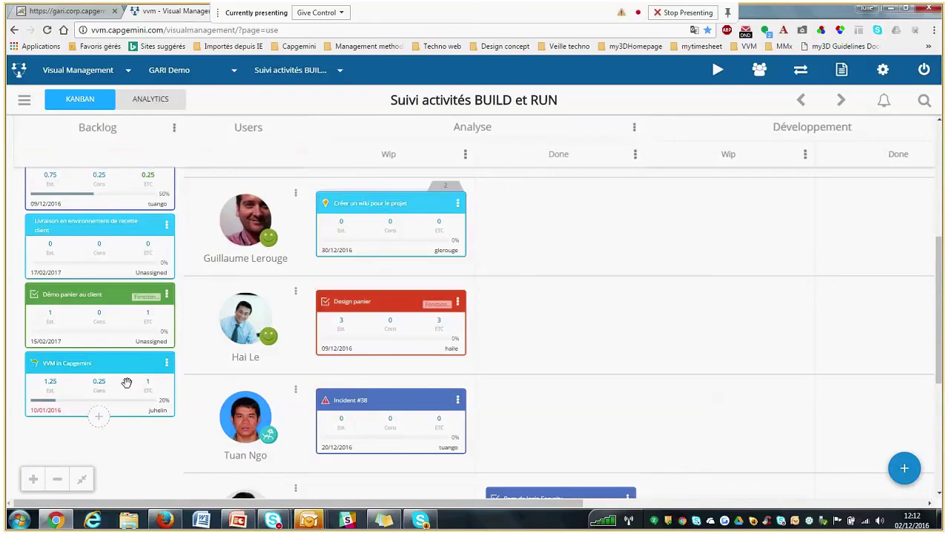
{"action": "left_click", "coordinate": [127, 384]}
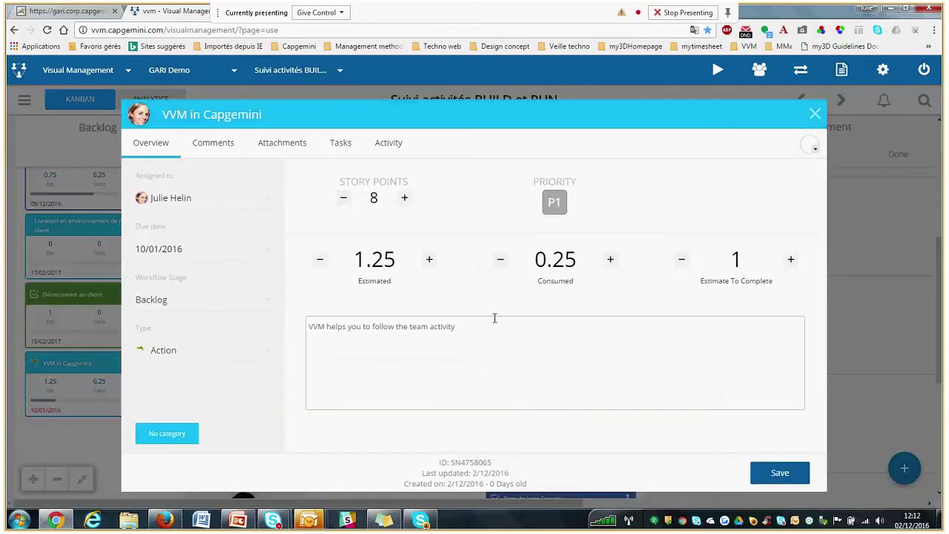
{"action": "left_click", "coordinate": [815, 115]}
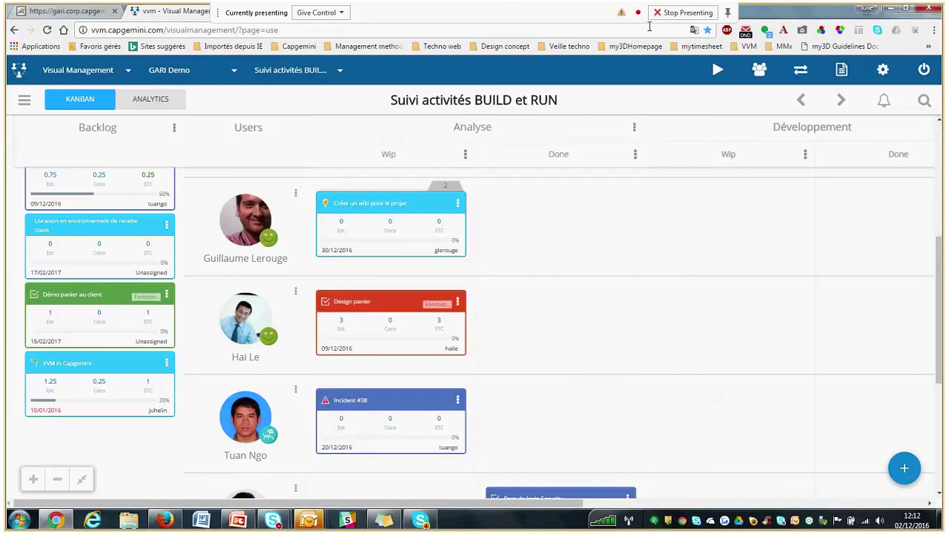
Switch to the browser tab with the 3D VVM SPRINT 32 board and examine its parent stickies and child tasks in Task view.
{"action": "left_click", "coordinate": [287, 69]}
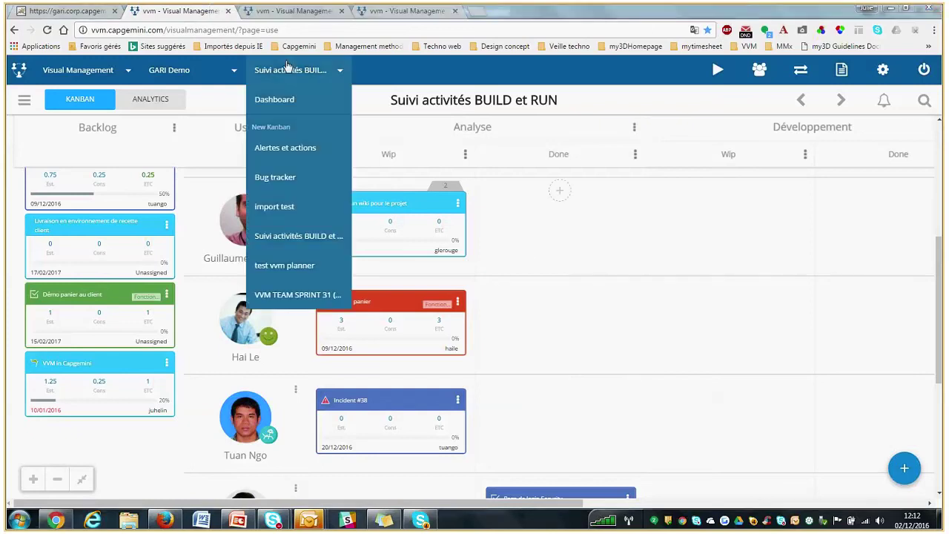
{"action": "left_click", "coordinate": [310, 17]}
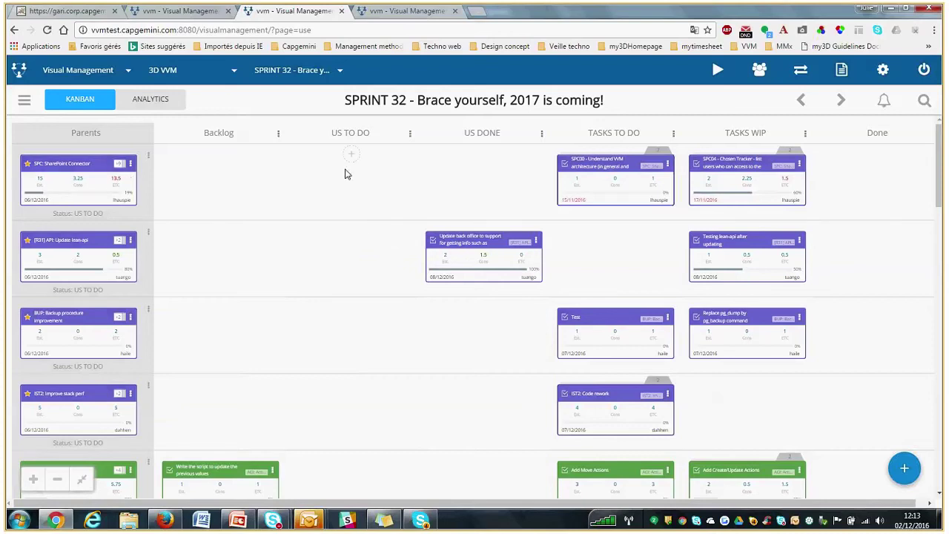
{"action": "left_click", "coordinate": [23, 100]}
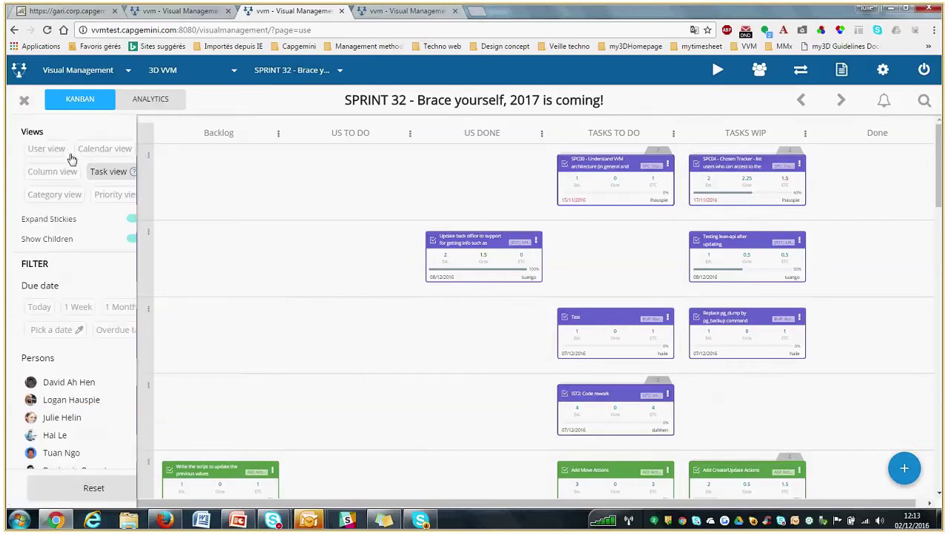
{"action": "left_click", "coordinate": [110, 171]}
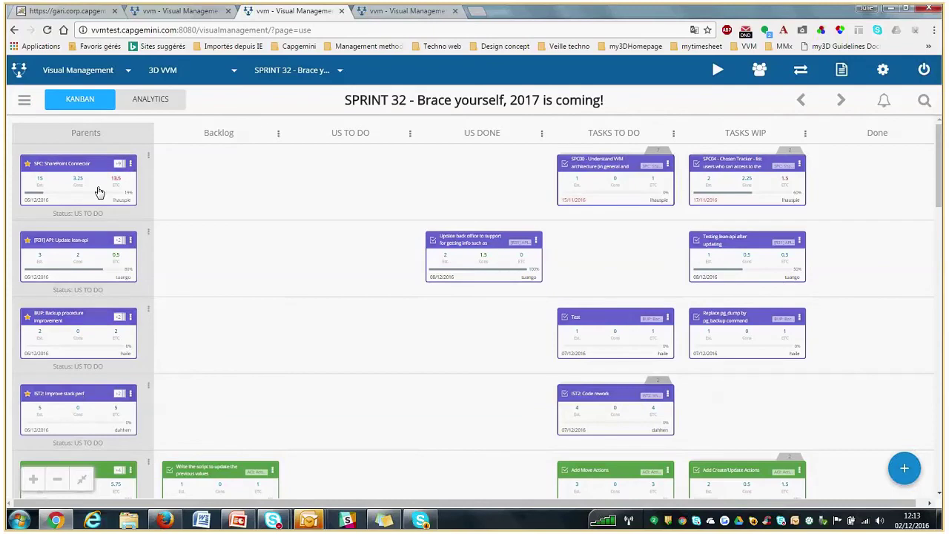
{"action": "scroll", "coordinate": [166, 269], "scroll_direction": "down", "scroll_amount": 1}
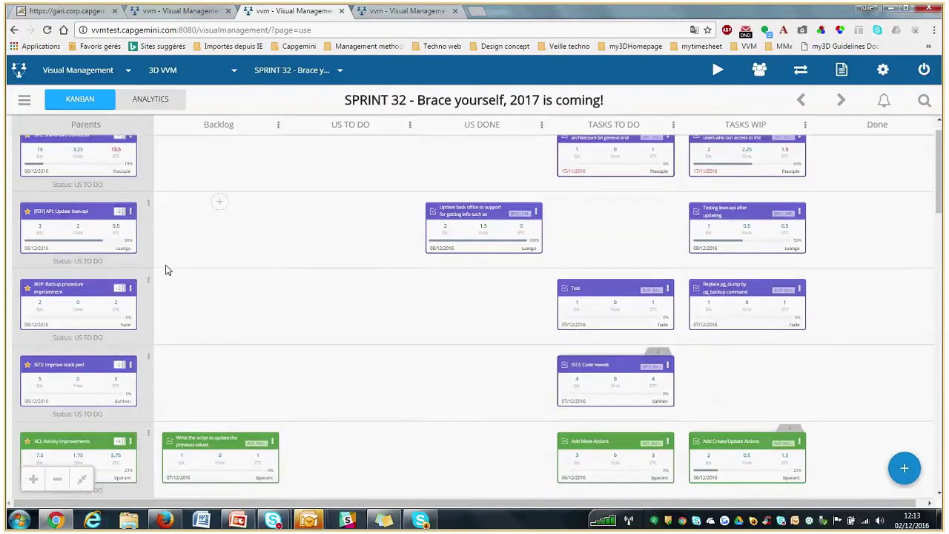
{"action": "scroll", "coordinate": [166, 269], "scroll_direction": "down", "scroll_amount": 3}
{"action": "scroll", "coordinate": [166, 272], "scroll_direction": "down", "scroll_amount": 3}
{"action": "scroll", "coordinate": [166, 274], "scroll_direction": "down", "scroll_amount": 5}
{"action": "scroll", "coordinate": [184, 222], "scroll_direction": "up", "scroll_amount": 8}
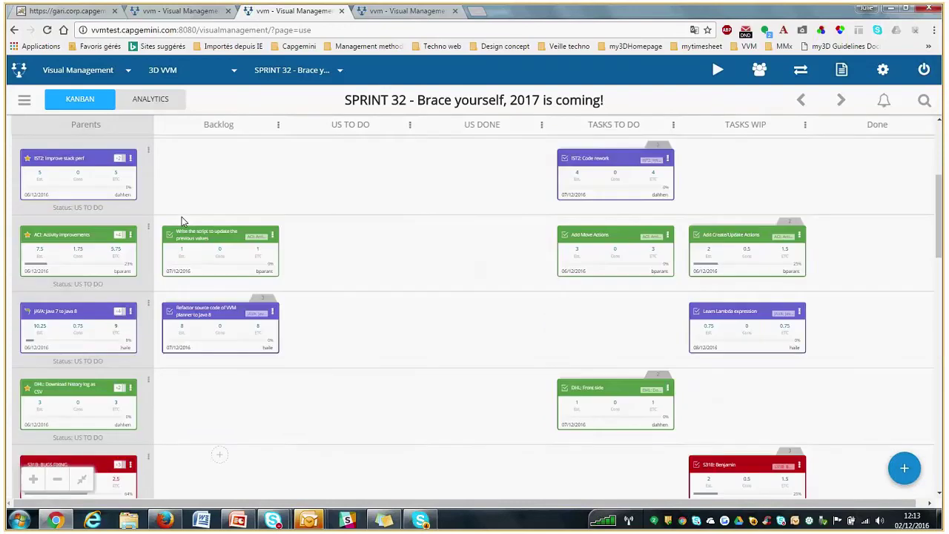
{"action": "scroll", "coordinate": [183, 221], "scroll_direction": "up", "scroll_amount": 6}
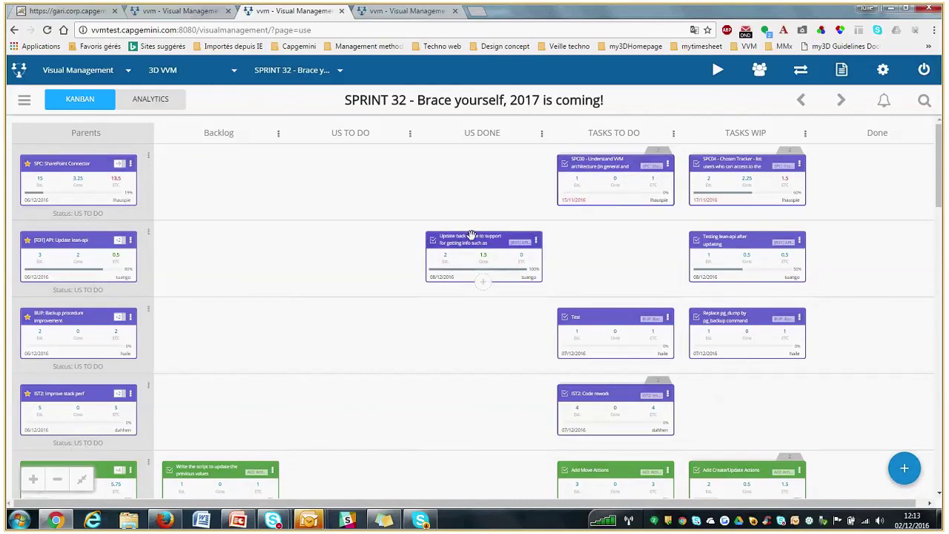
Examine the SPRINT 32 board's burndown chart in the analytics and return to the Kanban.
{"action": "left_click", "coordinate": [155, 102]}
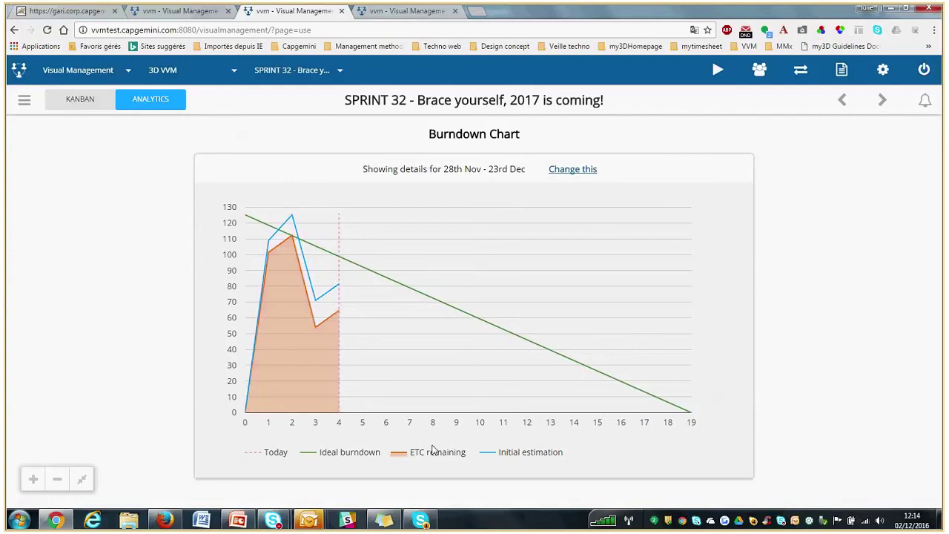
{"action": "mouse_move", "coordinate": [691, 417]}
{"action": "left_click", "coordinate": [82, 100]}
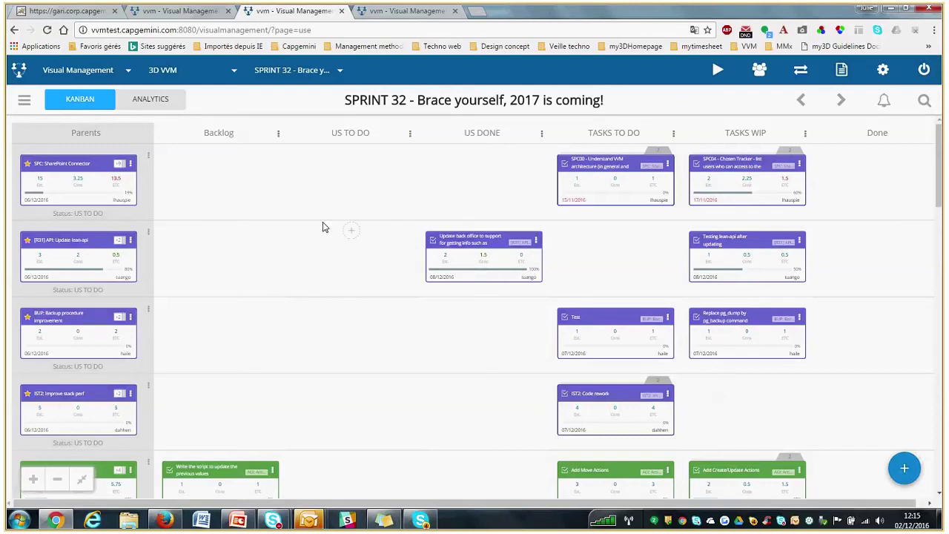
Return to the 3D VVM dashboard and open the Bug Tracker board.
{"action": "key", "text": "Escape"}
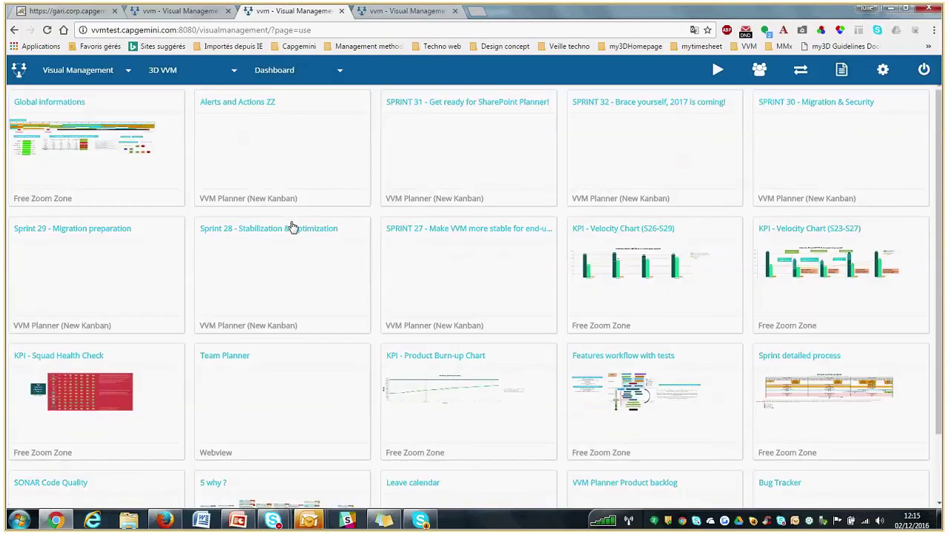
{"action": "scroll", "coordinate": [624, 265], "scroll_direction": "down", "scroll_amount": 1}
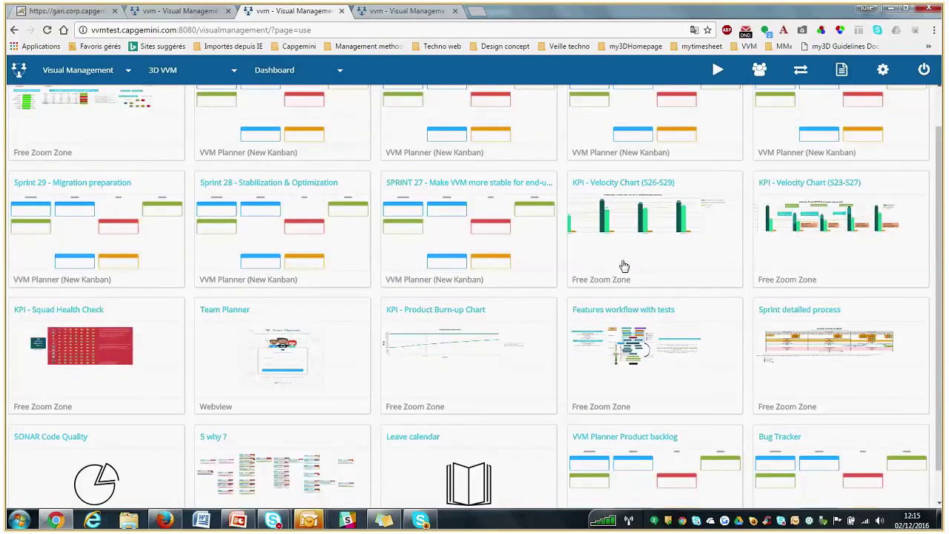
{"action": "scroll", "coordinate": [623, 265], "scroll_direction": "down", "scroll_amount": 1}
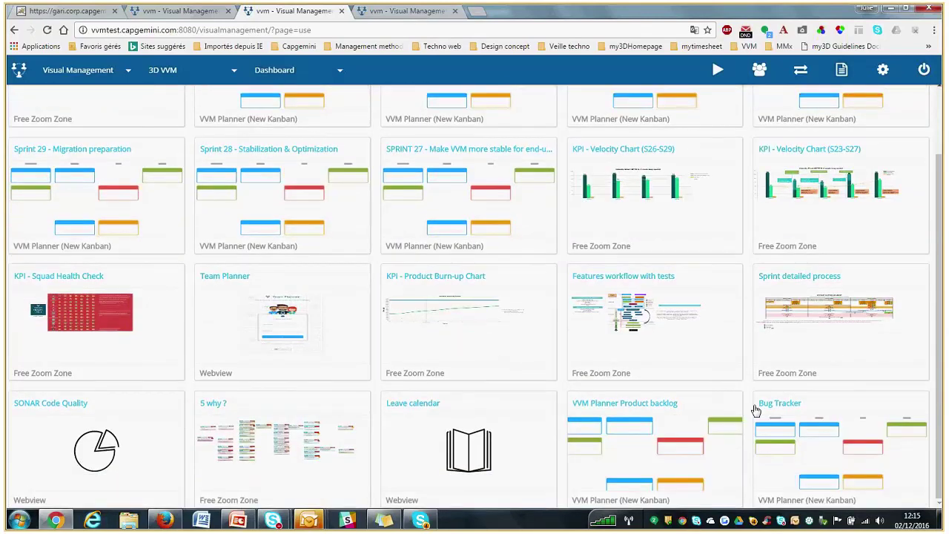
{"action": "left_click", "coordinate": [800, 454]}
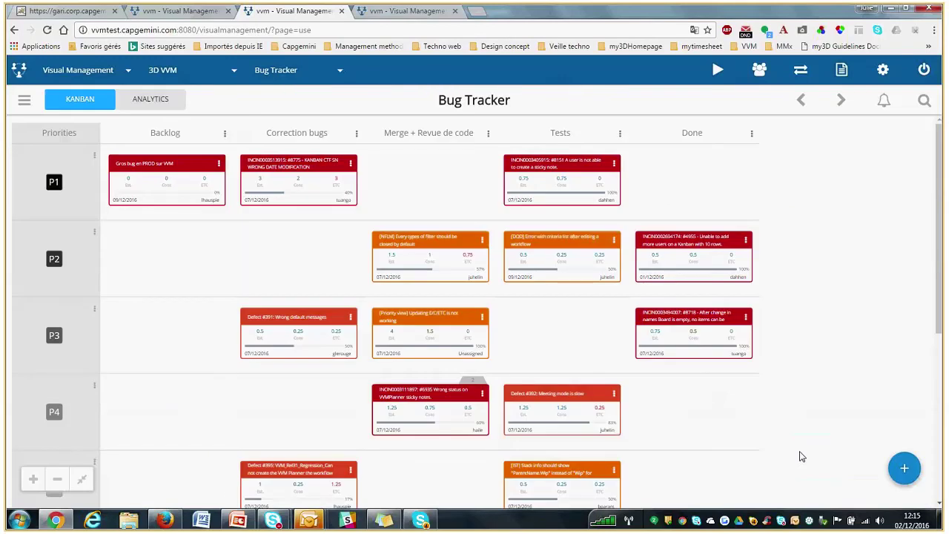
Display the Bug Tracker board in User view.
{"action": "left_click", "coordinate": [24, 99]}
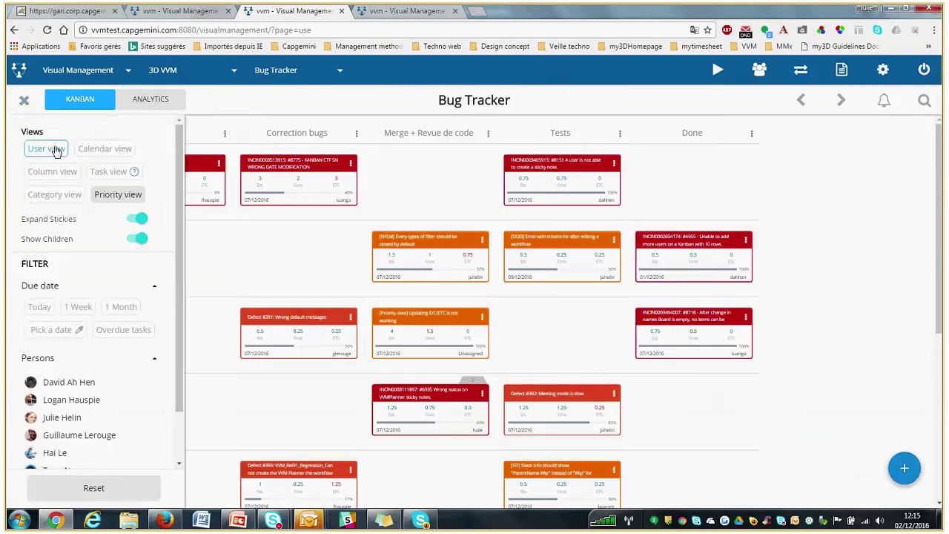
{"action": "left_click", "coordinate": [46, 149]}
{"action": "left_click", "coordinate": [24, 99]}
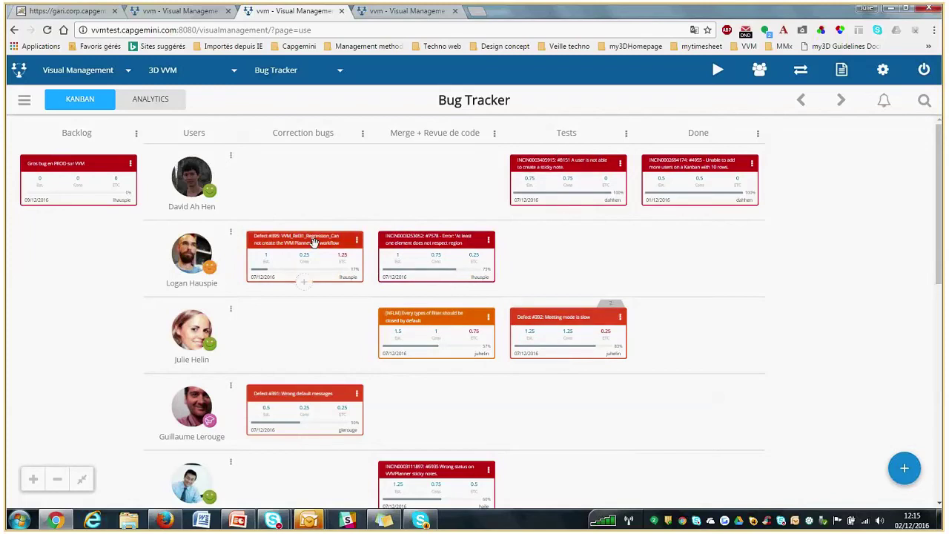
Open the "At least one element does not respect region constraints" incident sticky, show its category options, and save the sticky.
{"action": "left_click", "coordinate": [420, 252]}
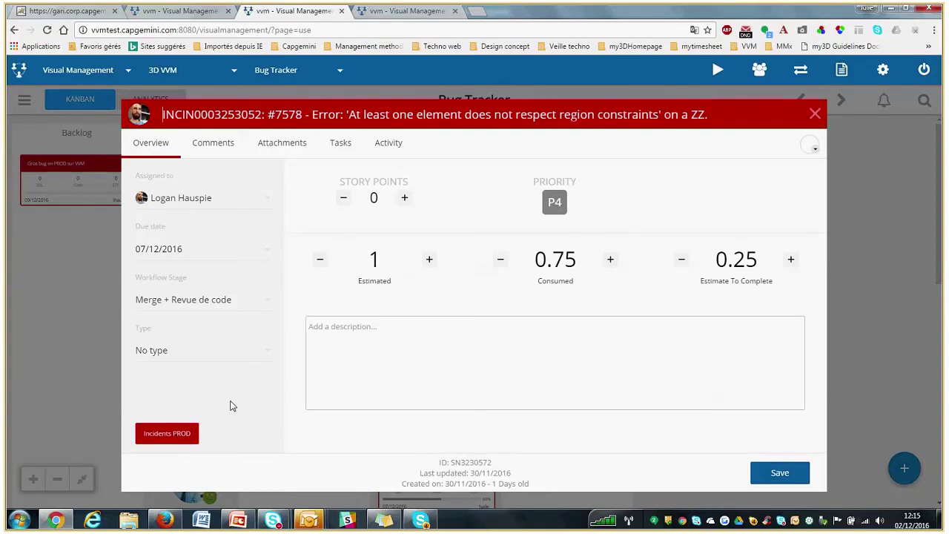
{"action": "left_click", "coordinate": [181, 435]}
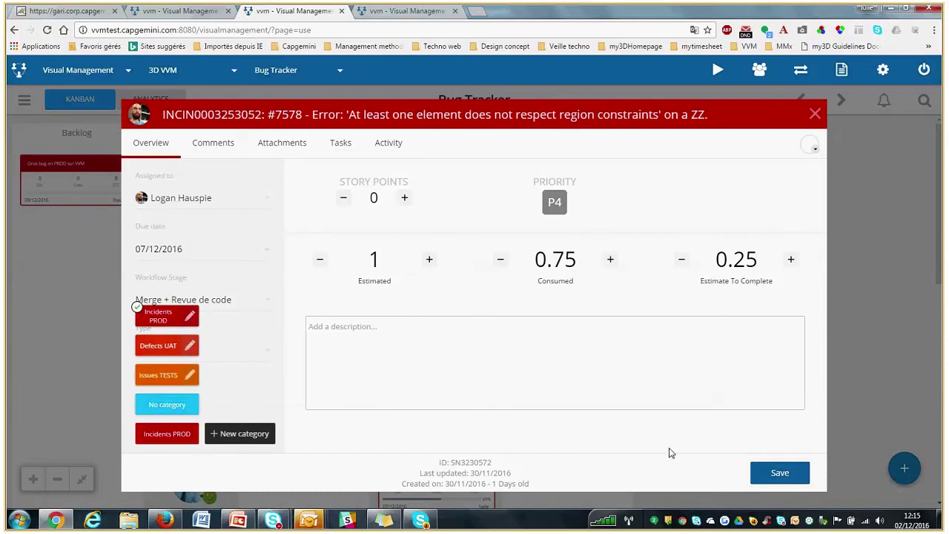
{"action": "left_click", "coordinate": [768, 475]}
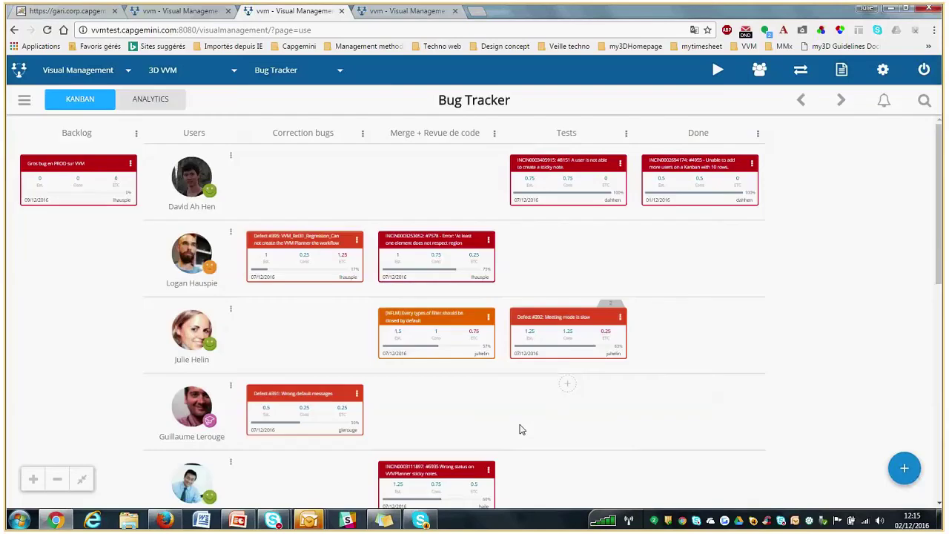
Switch the Bug Tracker board to Priority view and review the bugs across the priority rows.
{"action": "left_click", "coordinate": [25, 101]}
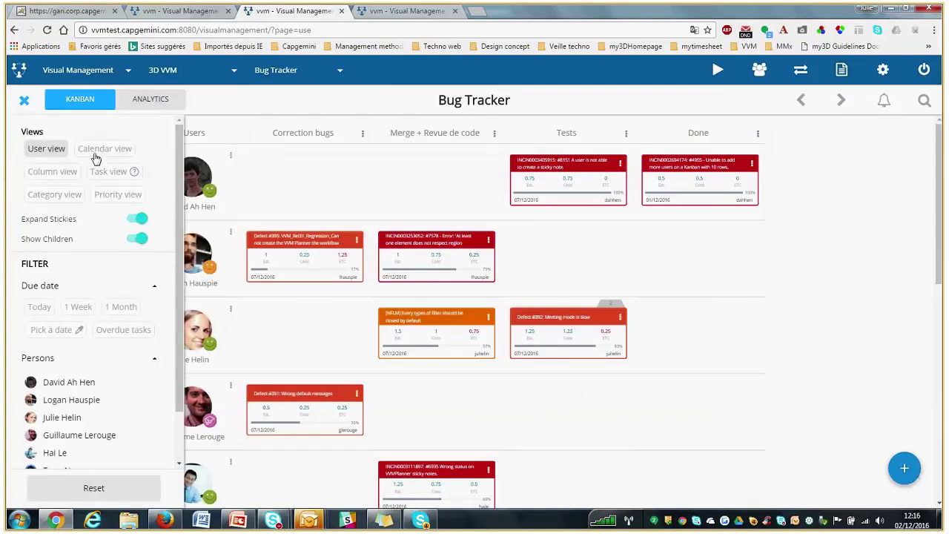
{"action": "left_click", "coordinate": [112, 193]}
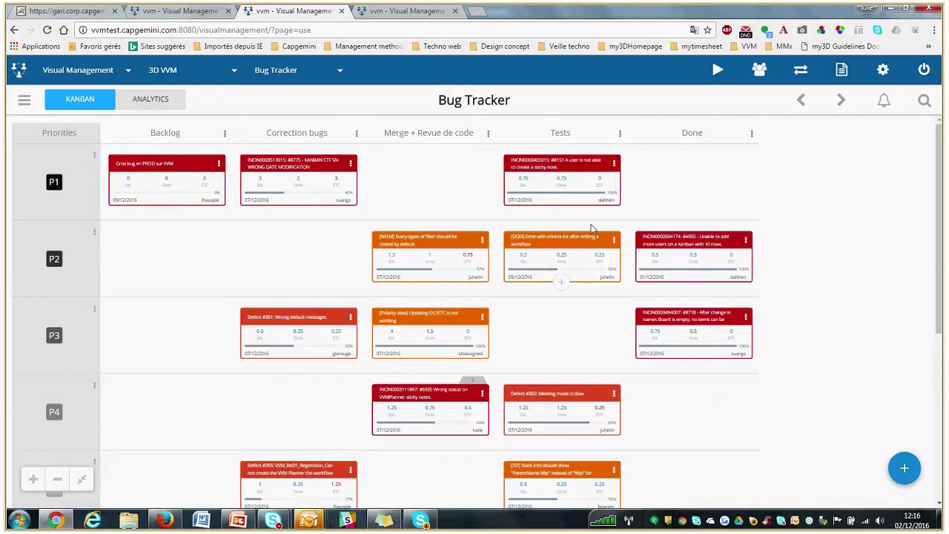
{"action": "scroll", "coordinate": [70, 220], "scroll_direction": "down", "scroll_amount": 3}
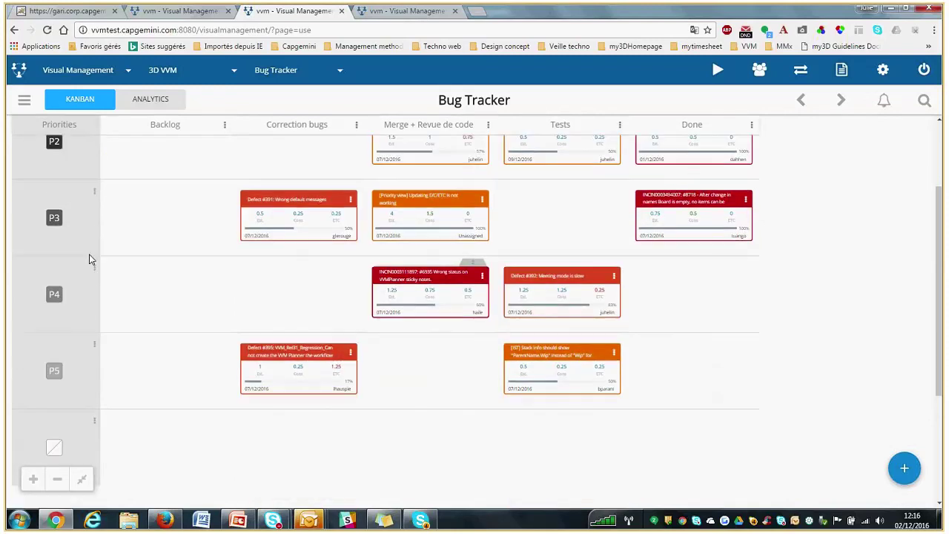
{"action": "scroll", "coordinate": [426, 376], "scroll_direction": "up", "scroll_amount": 2}
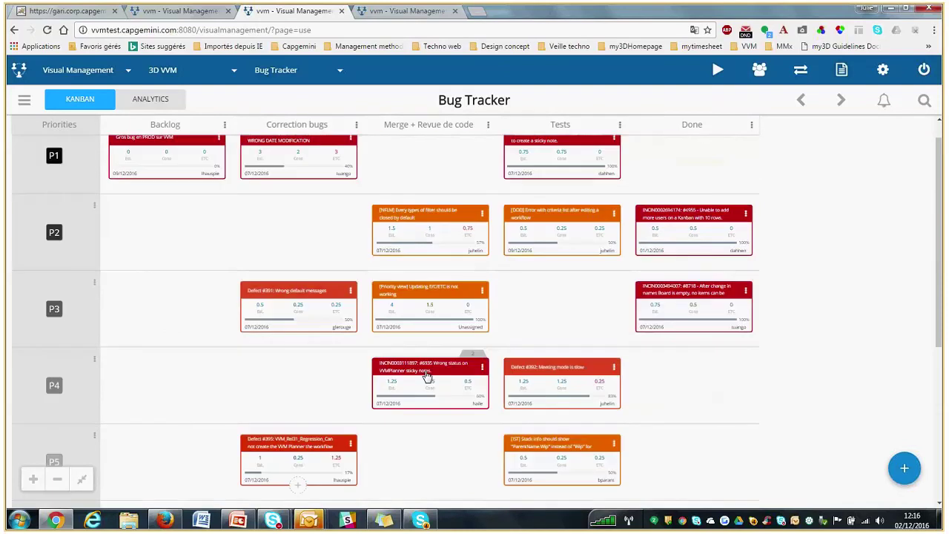
{"action": "scroll", "coordinate": [426, 377], "scroll_direction": "down", "scroll_amount": 2}
{"action": "scroll", "coordinate": [415, 390], "scroll_direction": "up", "scroll_amount": 3}
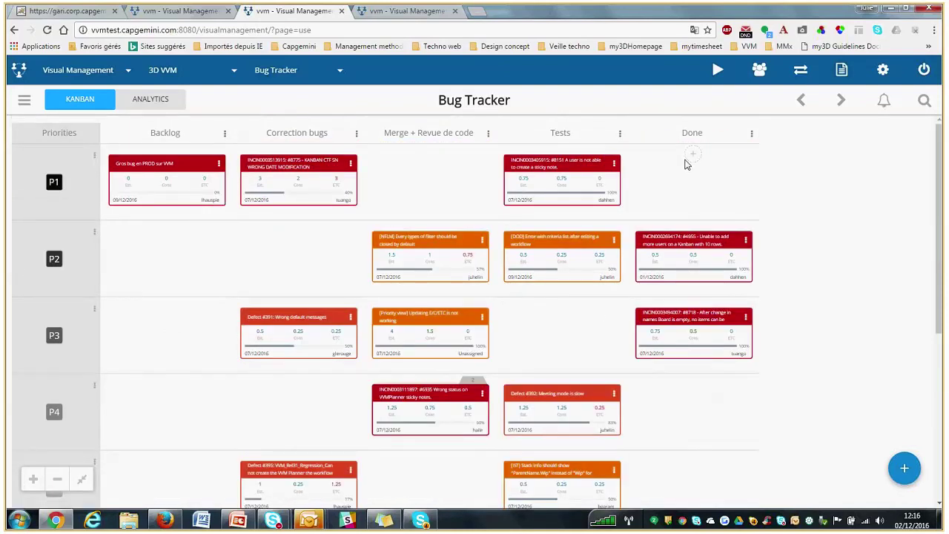
Add a sticky titled "Incident en Prod sur VVM" to the P1 row of the Backlog column.
{"action": "left_click", "coordinate": [166, 211]}
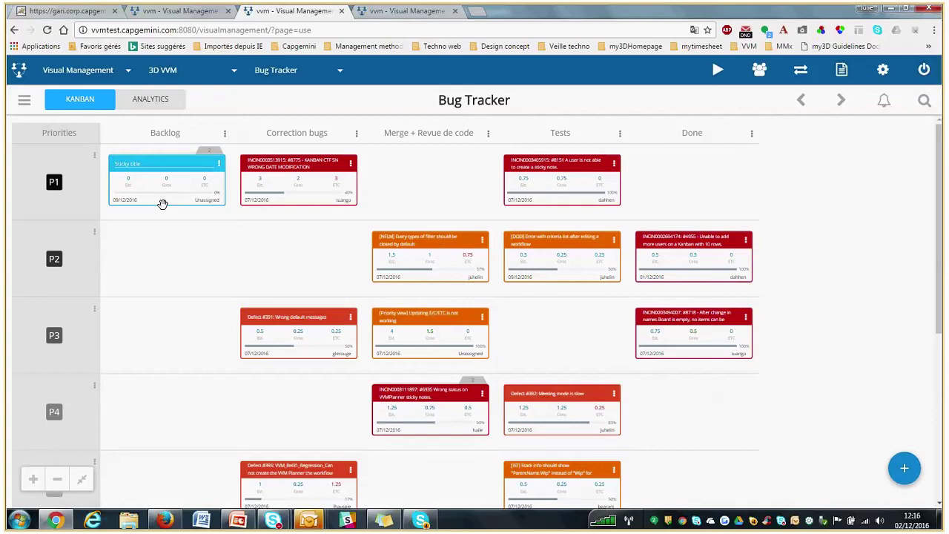
{"action": "type", "text": "Incident en Prod sur VVM"}
{"action": "key", "text": "Return"}
Open the "Incident en Prod sur VVM" sticky and set both Estimated and Estimate To Complete to 1.
{"action": "left_click", "coordinate": [197, 196]}
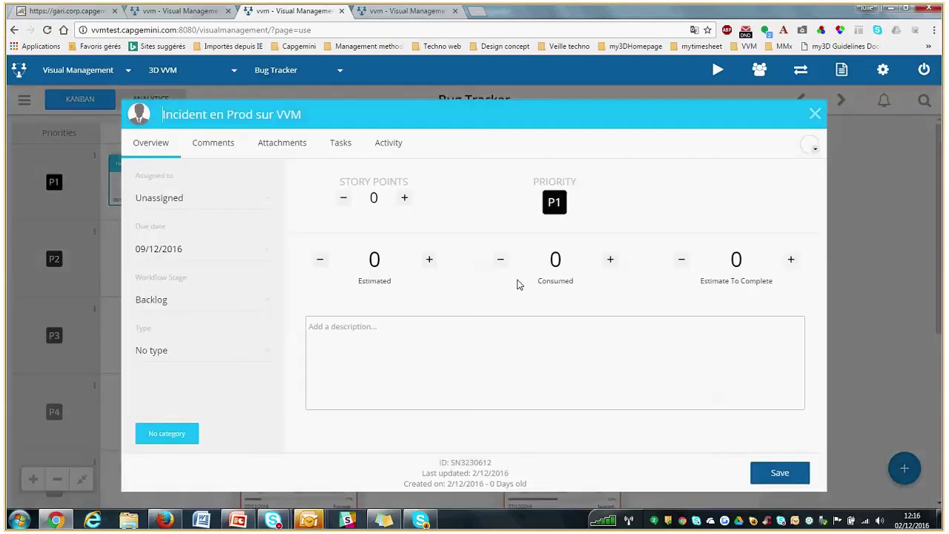
{"action": "left_click", "coordinate": [430, 260]}
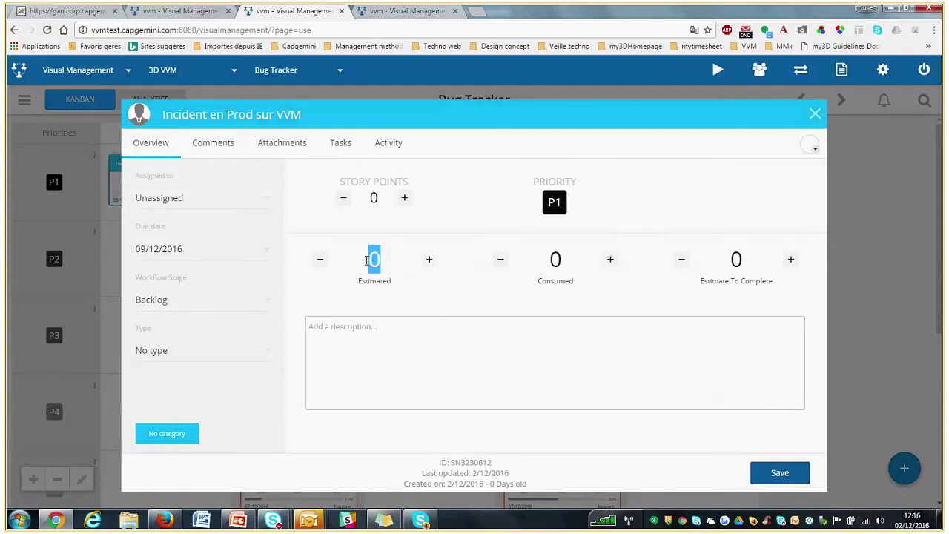
{"action": "double_click", "coordinate": [734, 259]}
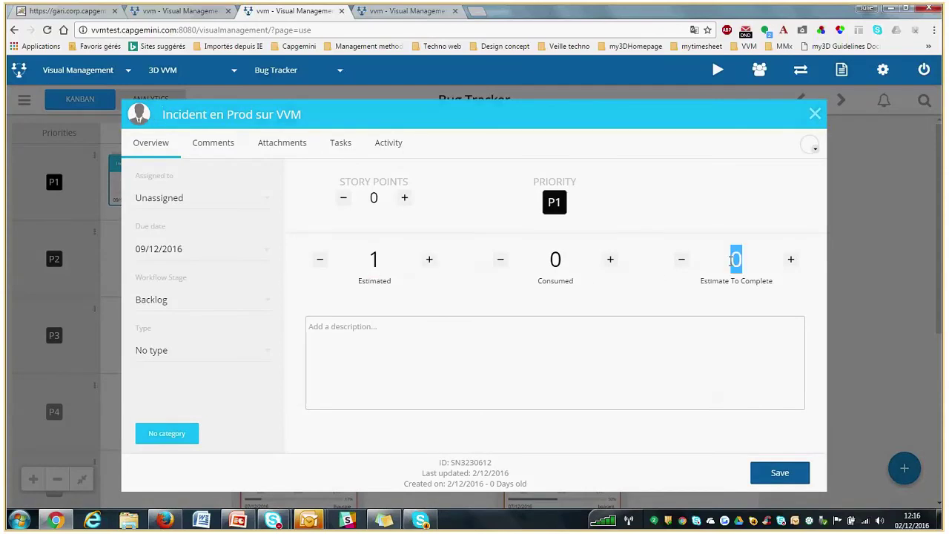
{"action": "type", "text": "1"}
Write the bug reproduction steps in the sticky's comments: "1) ouvrir VVM", "2)", "3)" and "BUG" on separate lines.
{"action": "left_click", "coordinate": [216, 152]}
{"action": "left_click", "coordinate": [232, 241]}
{"action": "type", "text": "1)"}
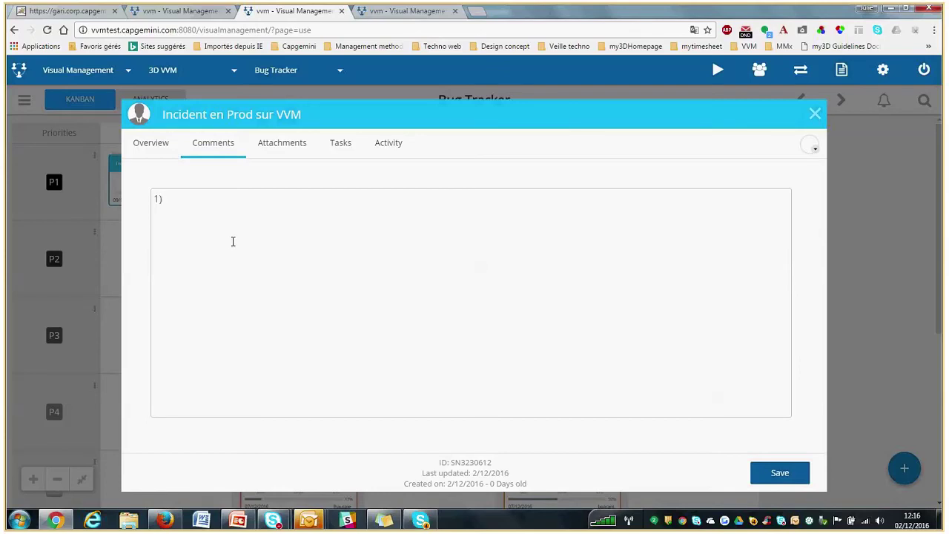
{"action": "type", "text": "ouvrir VVM"}
{"action": "key", "text": "Return"}
{"action": "type", "text": "2)"}
{"action": "key", "text": "Return"}
{"action": "type", "text": "3)"}
{"action": "key", "text": "Return"}
{"action": "type", "text": "BUG"}
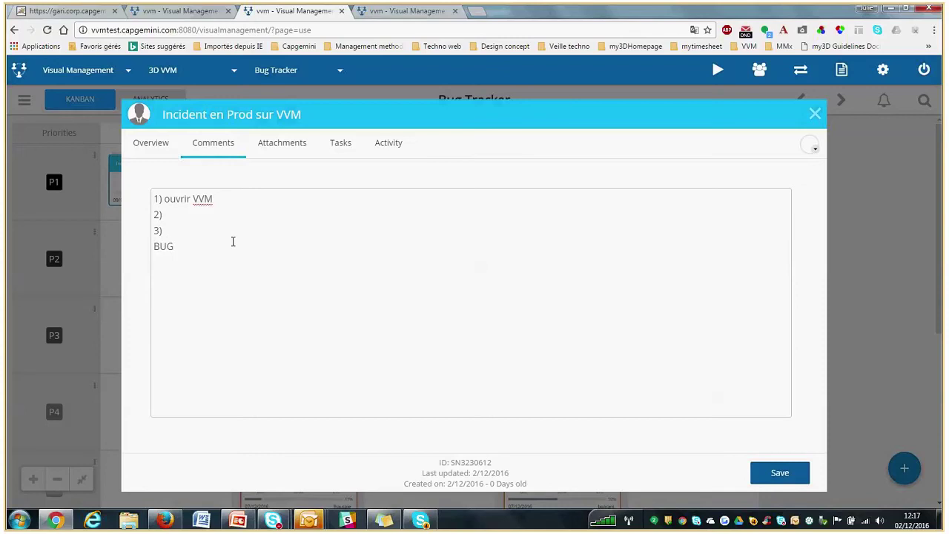
Attach Screenshot_bug.PNG from the Demo folder to the sticky and save it.
{"action": "left_click", "coordinate": [279, 151]}
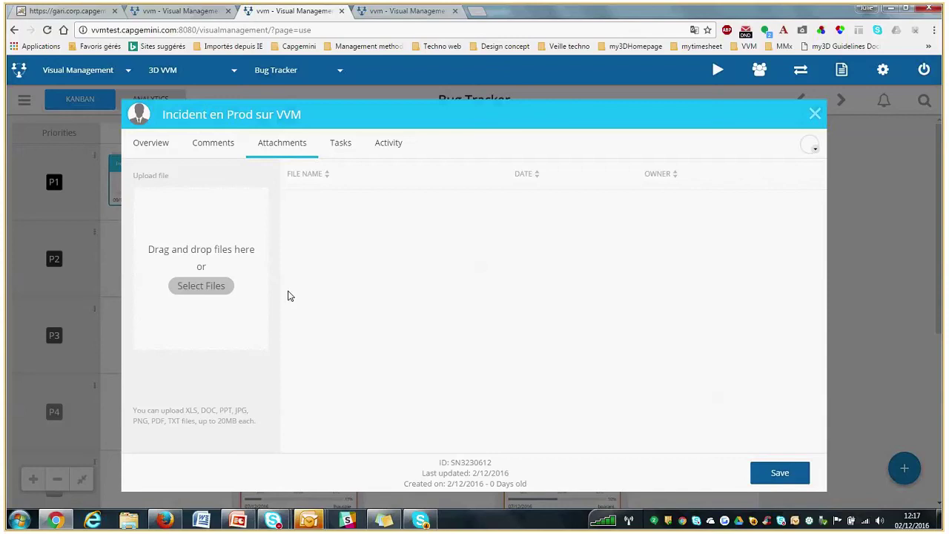
{"action": "left_click", "coordinate": [201, 286]}
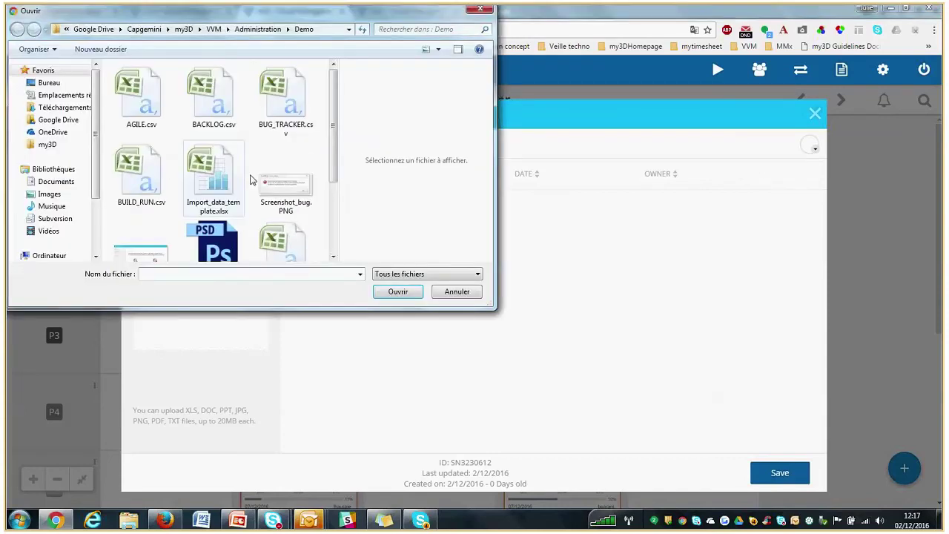
{"action": "left_click", "coordinate": [284, 183]}
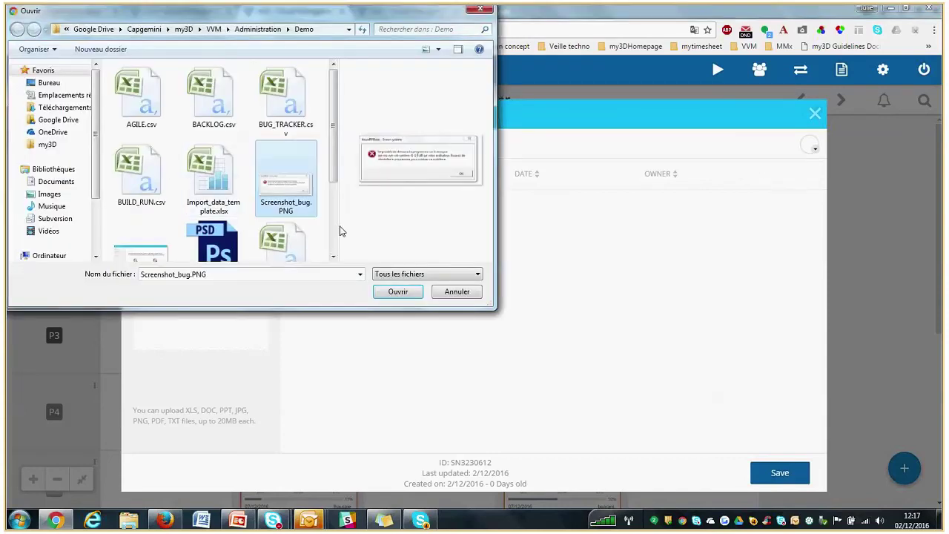
{"action": "left_click", "coordinate": [395, 293]}
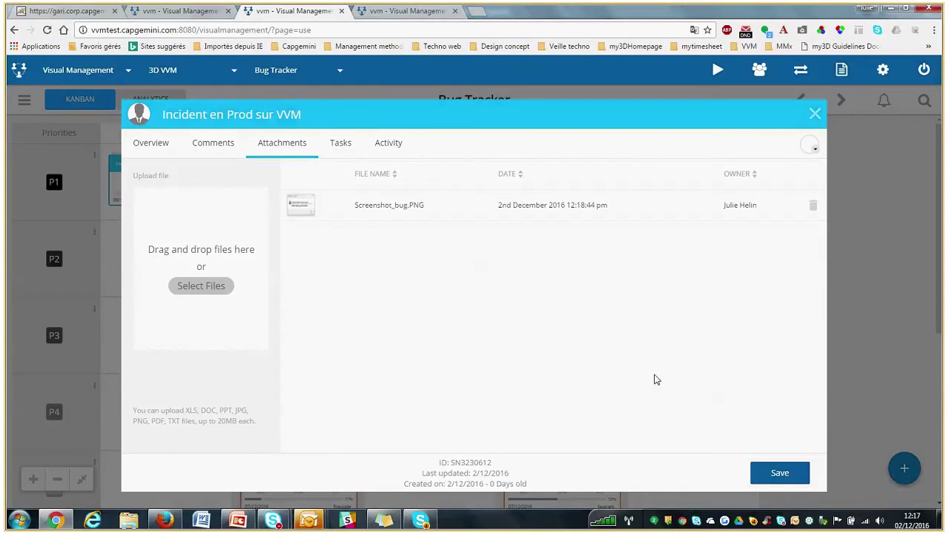
{"action": "left_click", "coordinate": [780, 472]}
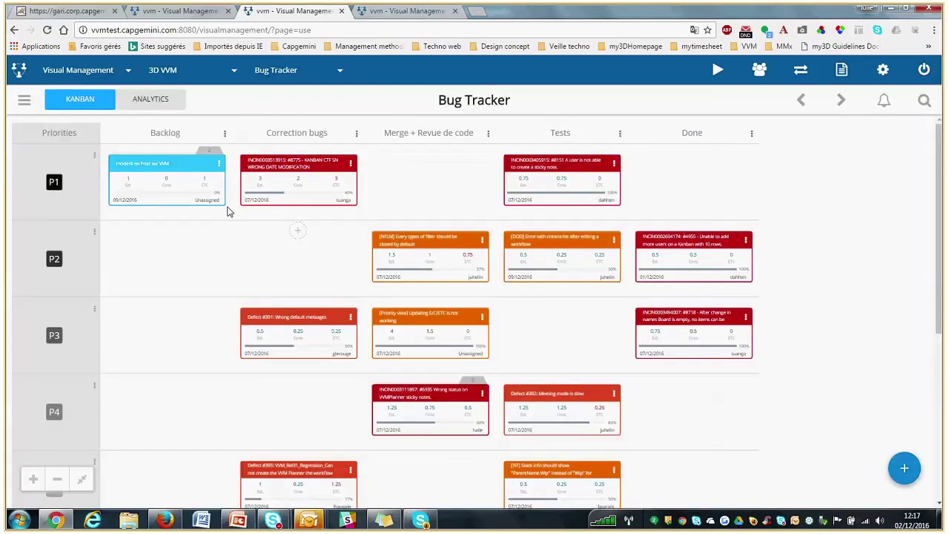
Reopen the "Incident en Prod sur VVM" sticky, set its category to Incidents PROD, and close it.
{"action": "left_click", "coordinate": [220, 197]}
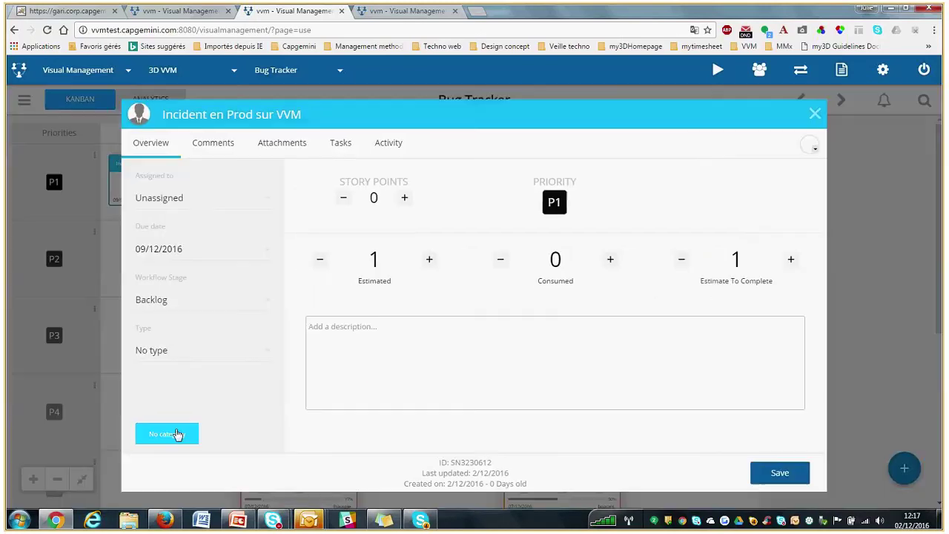
{"action": "left_click", "coordinate": [172, 434]}
{"action": "left_click", "coordinate": [163, 313]}
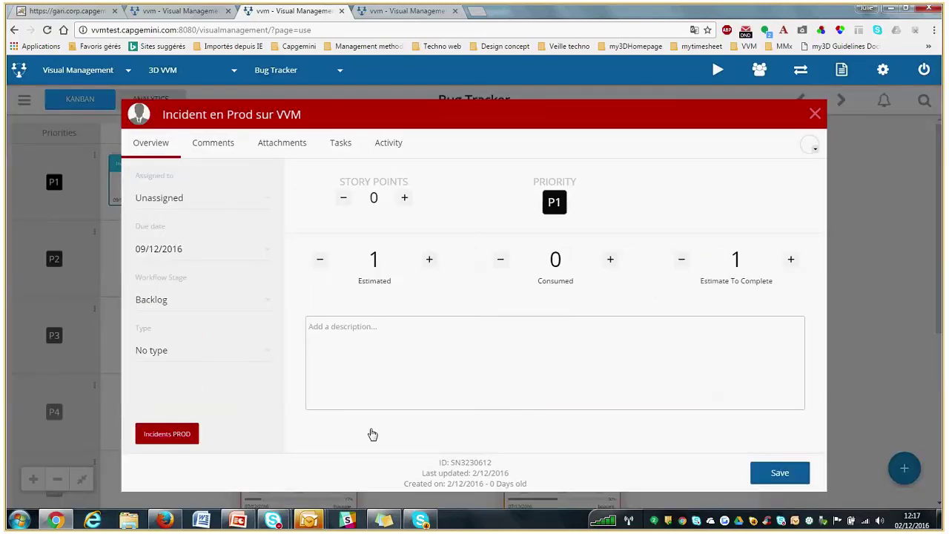
{"action": "key", "text": "Escape"}
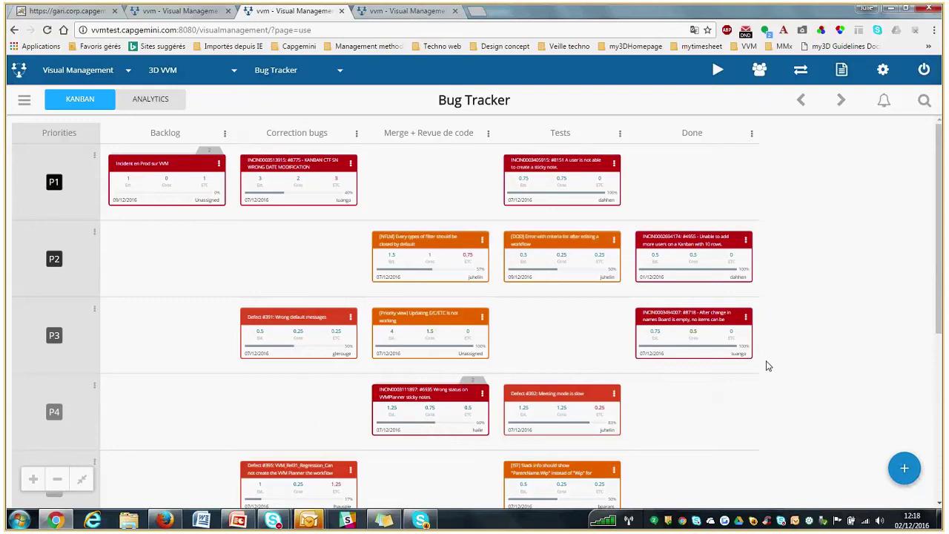
Return to the 3D VVM dashboard and open the VVM Planner Product backlog board.
{"action": "key", "text": "alt+Left"}
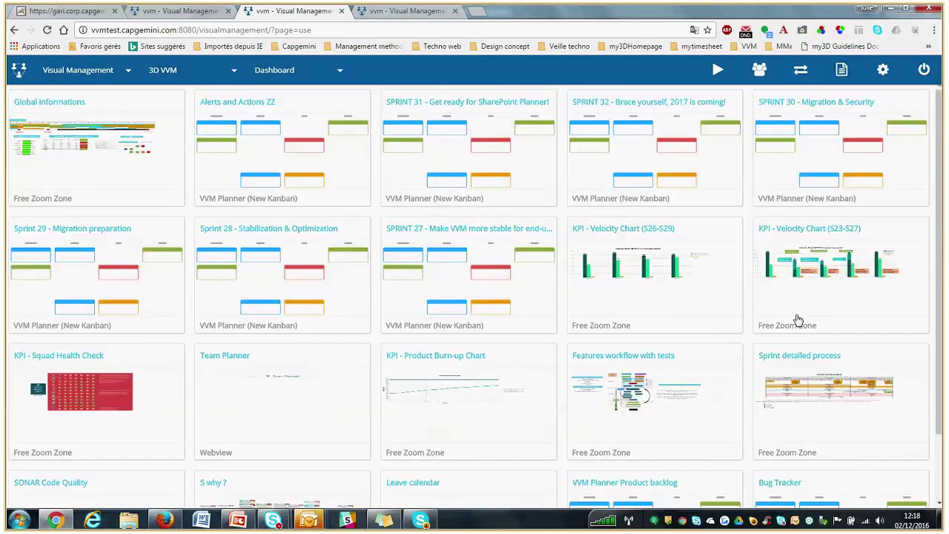
{"action": "scroll", "coordinate": [797, 319], "scroll_direction": "down", "scroll_amount": 1}
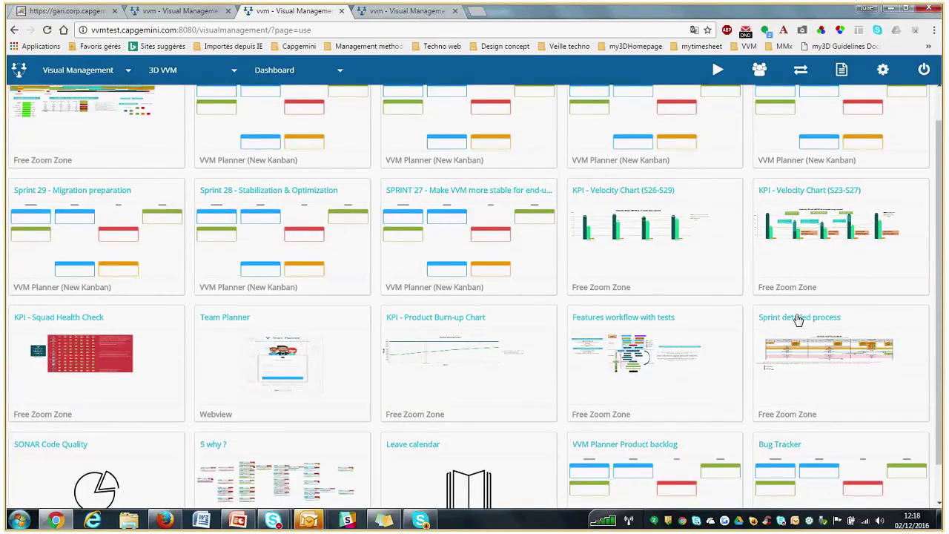
{"action": "scroll", "coordinate": [797, 319], "scroll_direction": "down", "scroll_amount": 1}
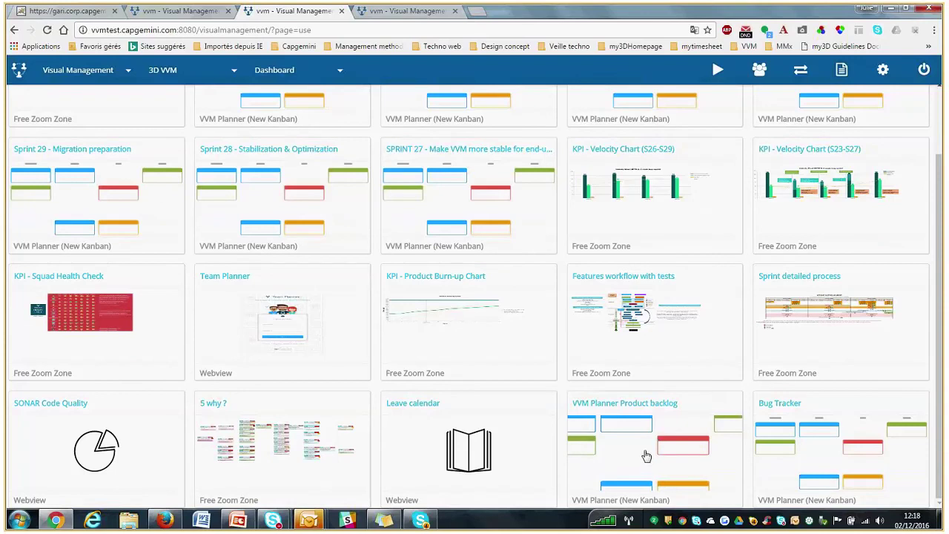
{"action": "left_click", "coordinate": [647, 455]}
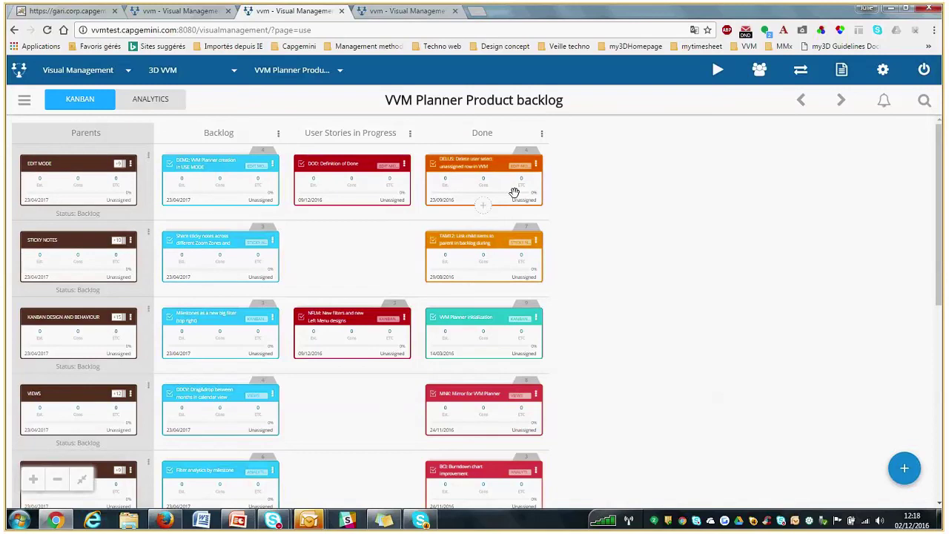
Display the VVM Planner Product backlog in User view and switch it back to Task view.
{"action": "left_click", "coordinate": [24, 101]}
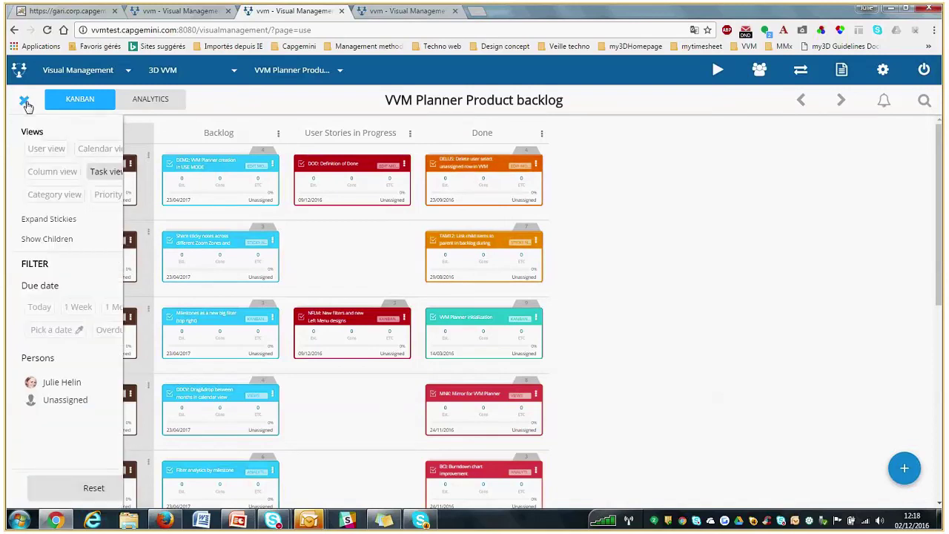
{"action": "left_click", "coordinate": [25, 102]}
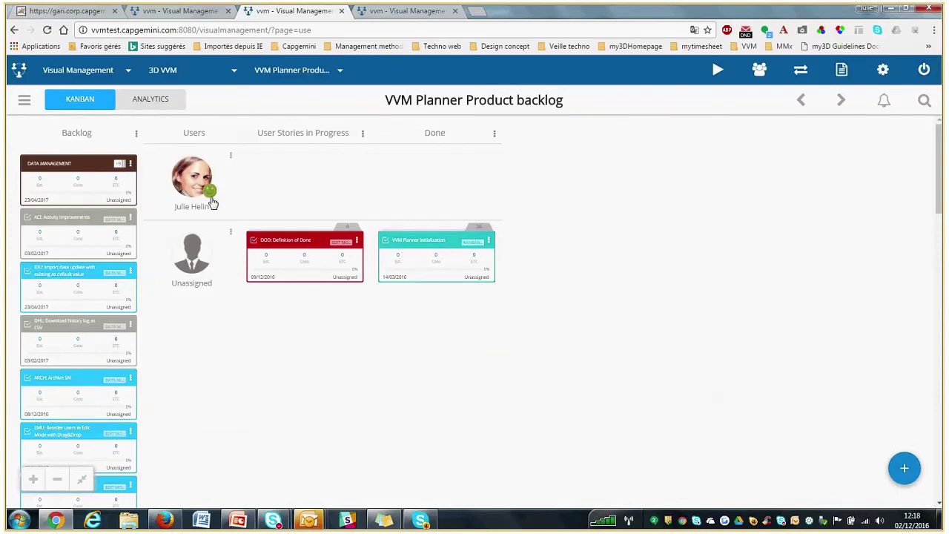
{"action": "left_click", "coordinate": [25, 102]}
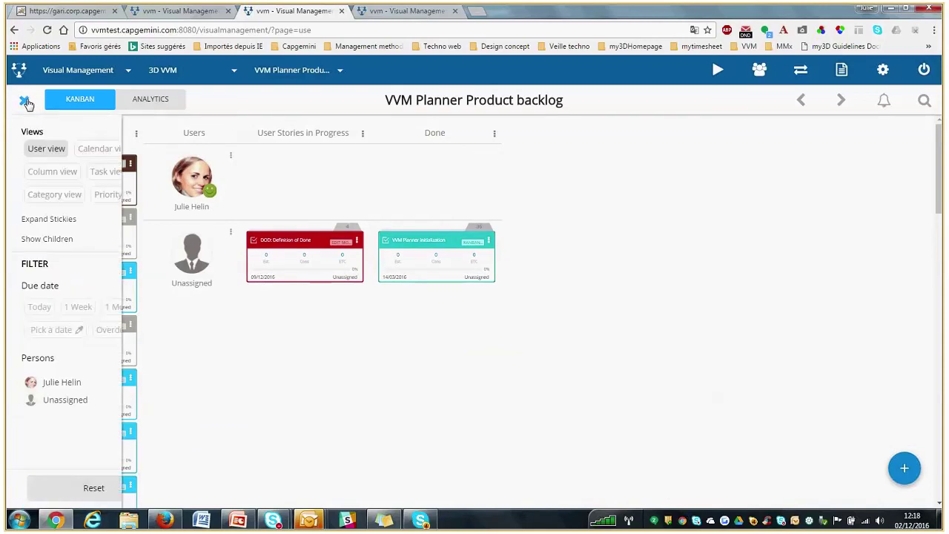
{"action": "left_click", "coordinate": [98, 170]}
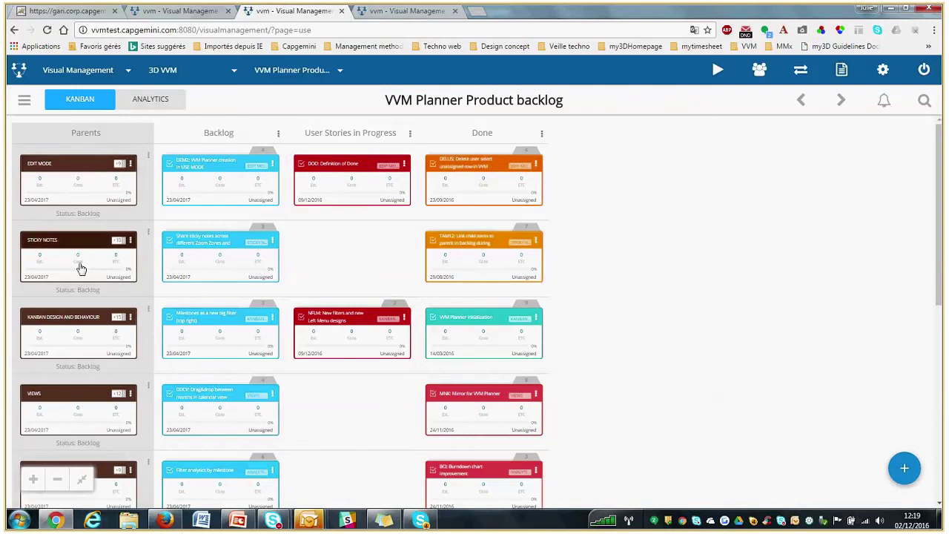
Review the parent rows of the product backlog in Task view, from EDIT MODE down to DATA MANAGEMENT.
{"action": "scroll", "coordinate": [78, 286], "scroll_direction": "down", "scroll_amount": 2}
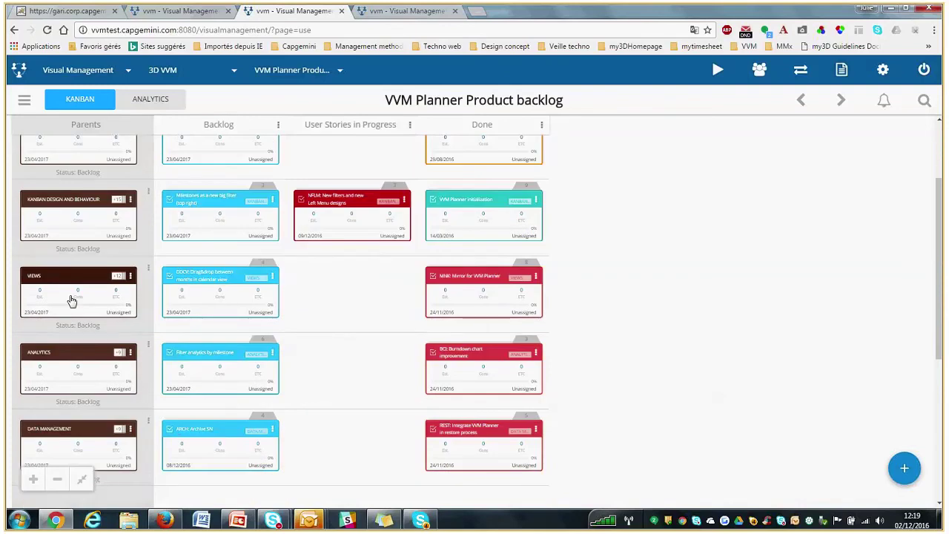
{"action": "scroll", "coordinate": [72, 301], "scroll_direction": "down", "scroll_amount": 3}
{"action": "scroll", "coordinate": [74, 365], "scroll_direction": "up", "scroll_amount": 1}
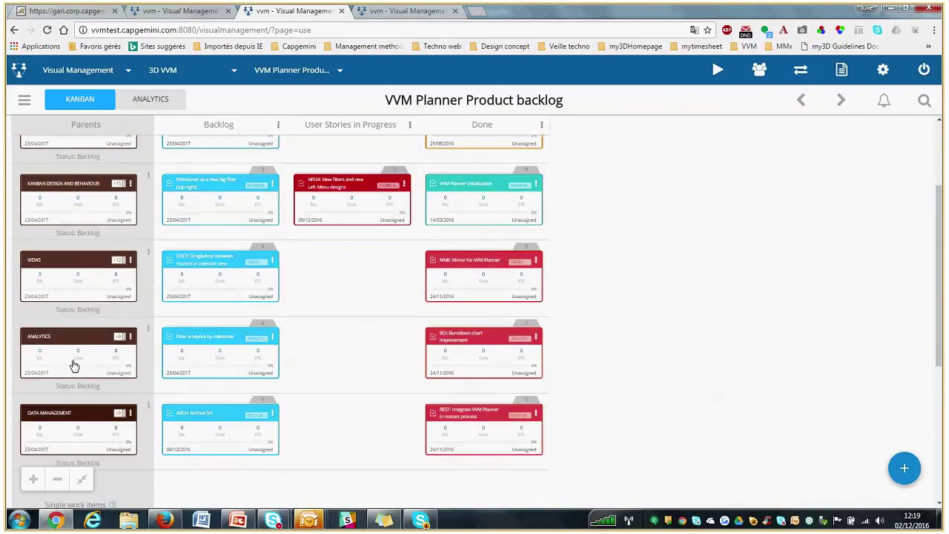
{"action": "scroll", "coordinate": [74, 365], "scroll_direction": "up", "scroll_amount": 3}
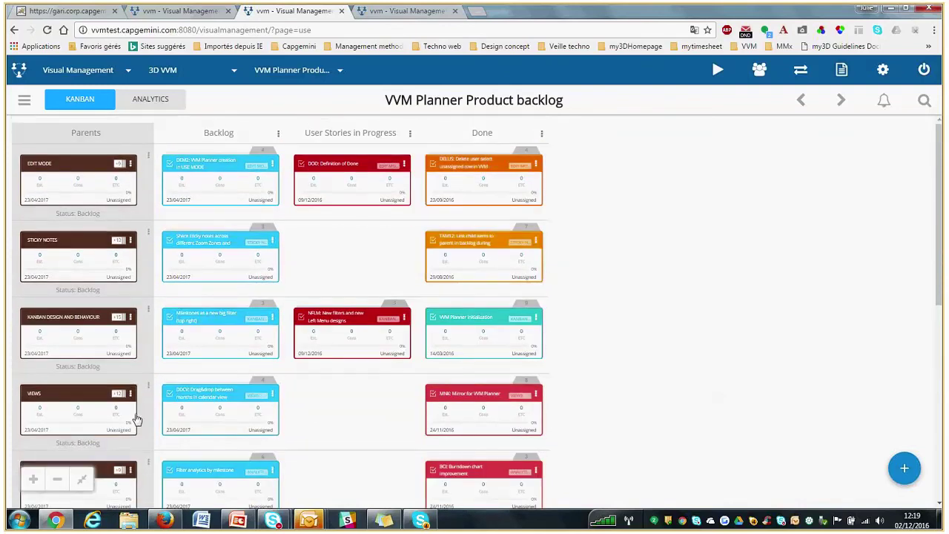
{"action": "scroll", "coordinate": [195, 327], "scroll_direction": "up", "scroll_amount": 1}
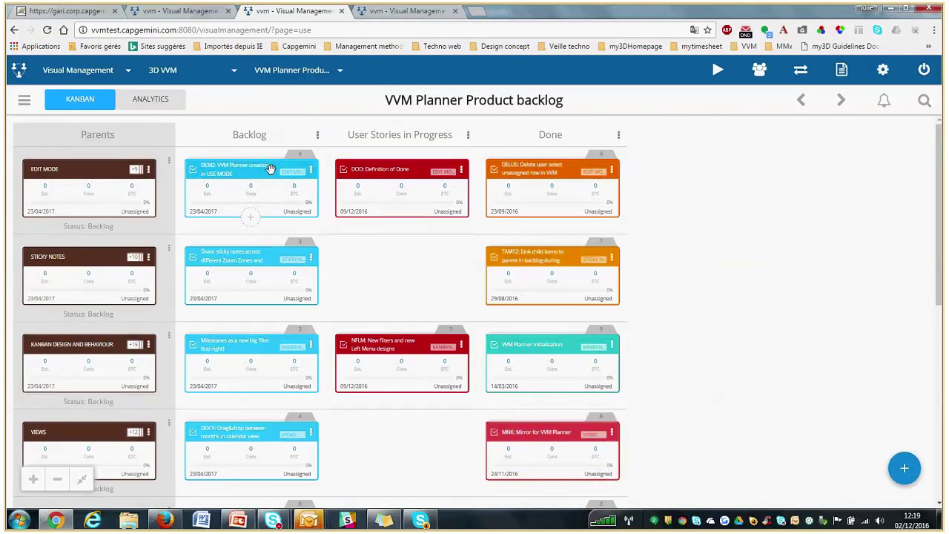
Switch the product backlog to Category view, then open the "VVM Planner initialization" sticky in row R22 and close it.
{"action": "left_click", "coordinate": [24, 98]}
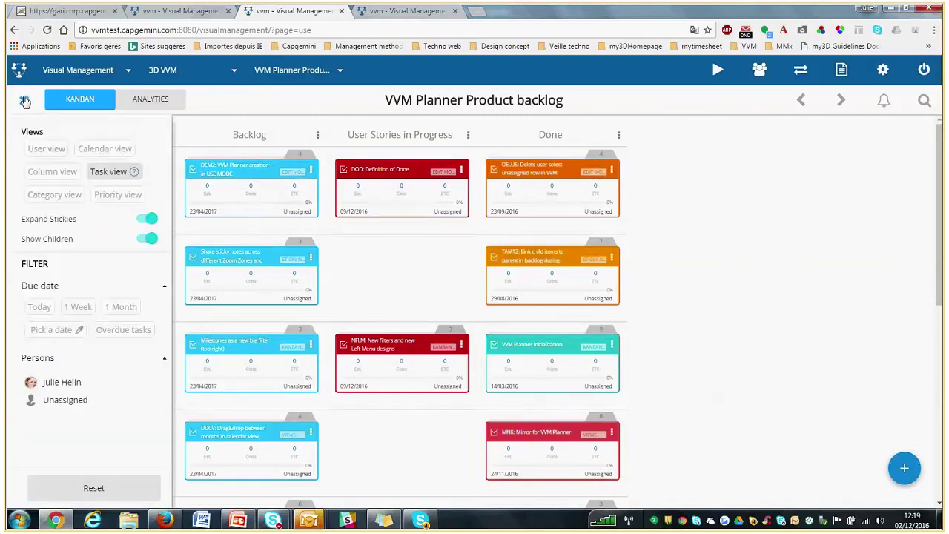
{"action": "left_click", "coordinate": [48, 195]}
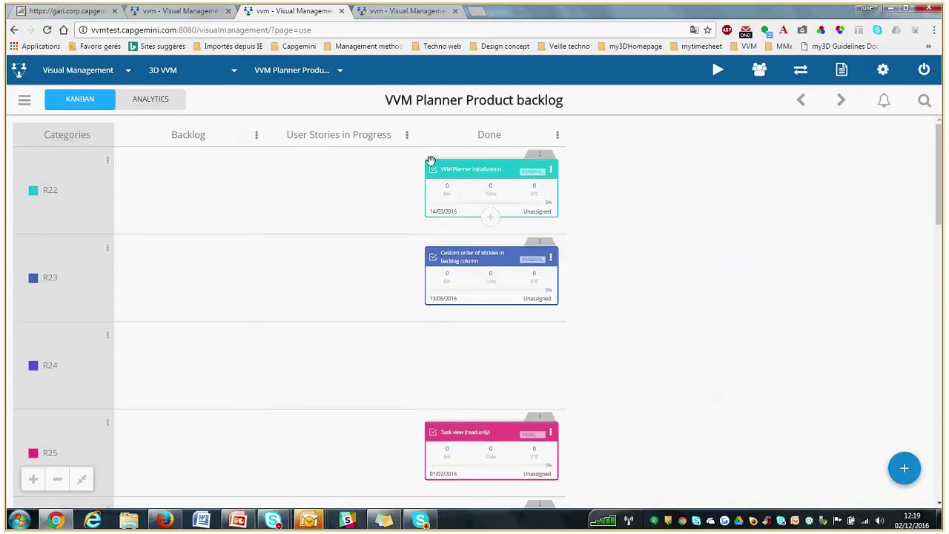
{"action": "left_click", "coordinate": [485, 180]}
{"action": "left_click", "coordinate": [814, 115]}
Review the release categories down to EPICS, then expand and close the stack of uncategorized Backlog stickies.
{"action": "scroll", "coordinate": [205, 272], "scroll_direction": "down", "scroll_amount": 5}
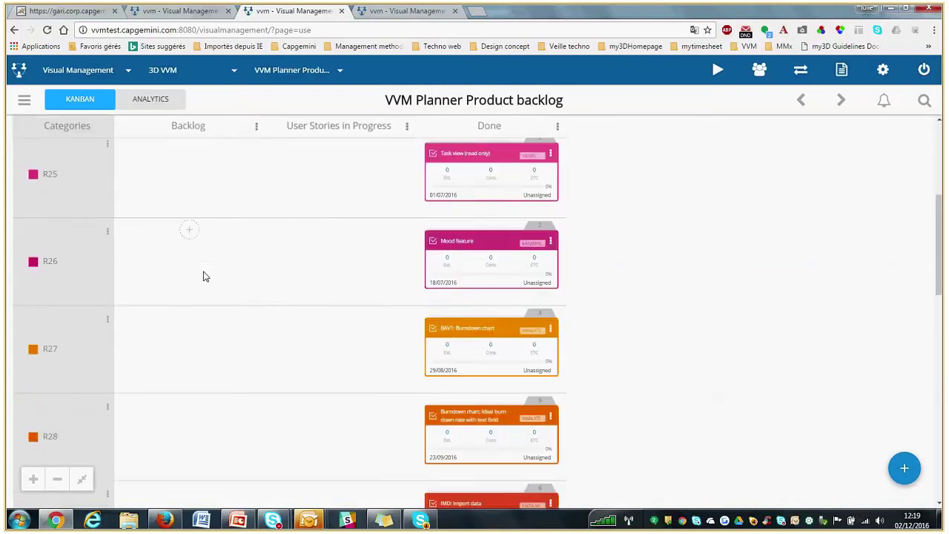
{"action": "scroll", "coordinate": [206, 276], "scroll_direction": "down", "scroll_amount": 1}
{"action": "scroll", "coordinate": [206, 277], "scroll_direction": "down", "scroll_amount": 1}
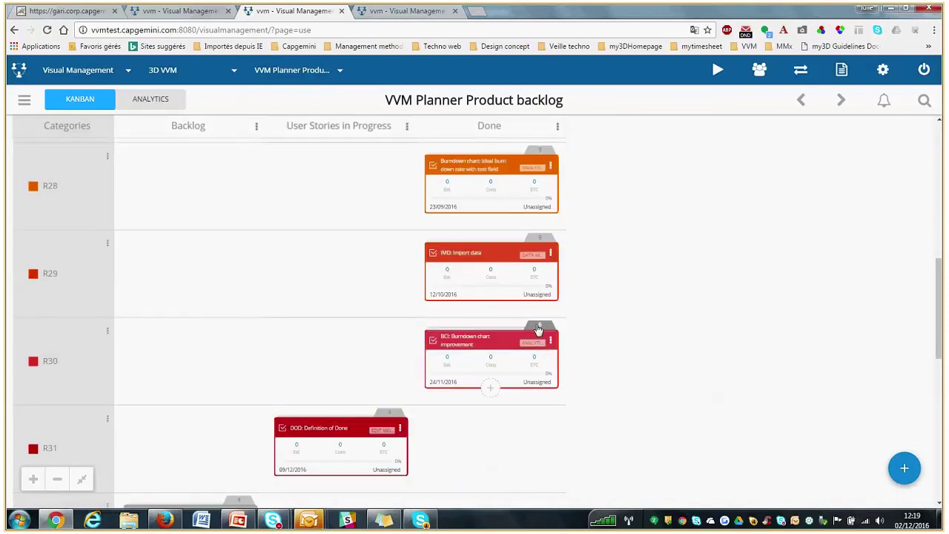
{"action": "scroll", "coordinate": [227, 397], "scroll_direction": "down", "scroll_amount": 1}
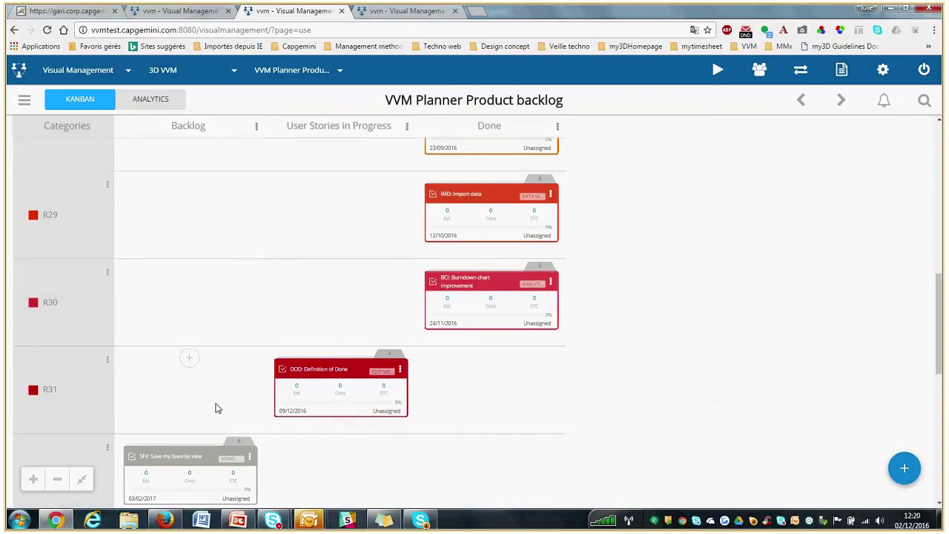
{"action": "scroll", "coordinate": [215, 407], "scroll_direction": "down", "scroll_amount": 3}
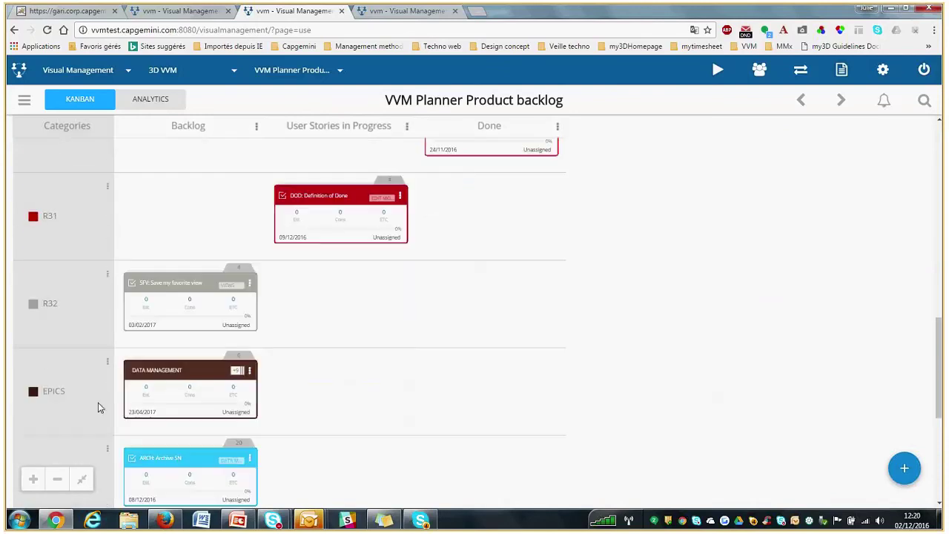
{"action": "scroll", "coordinate": [98, 403], "scroll_direction": "down", "scroll_amount": 1}
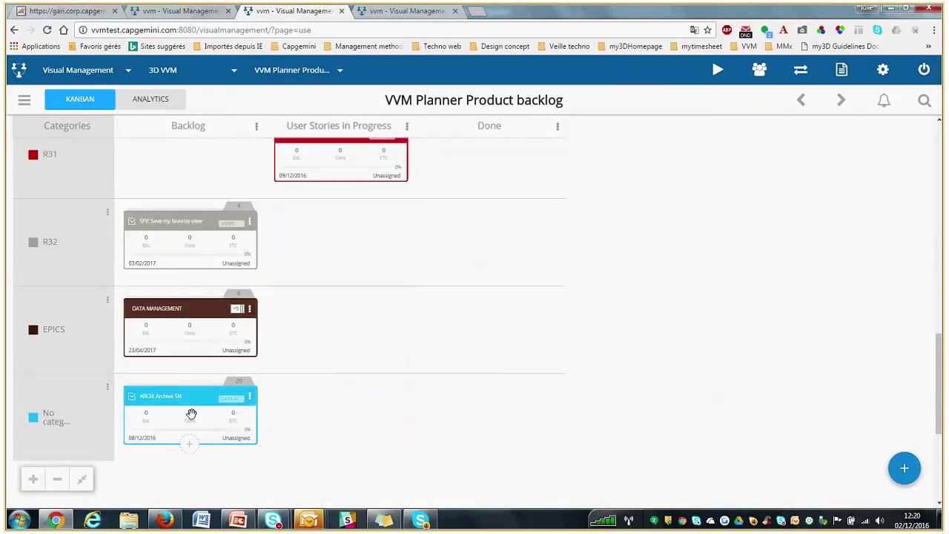
{"action": "left_click", "coordinate": [238, 384]}
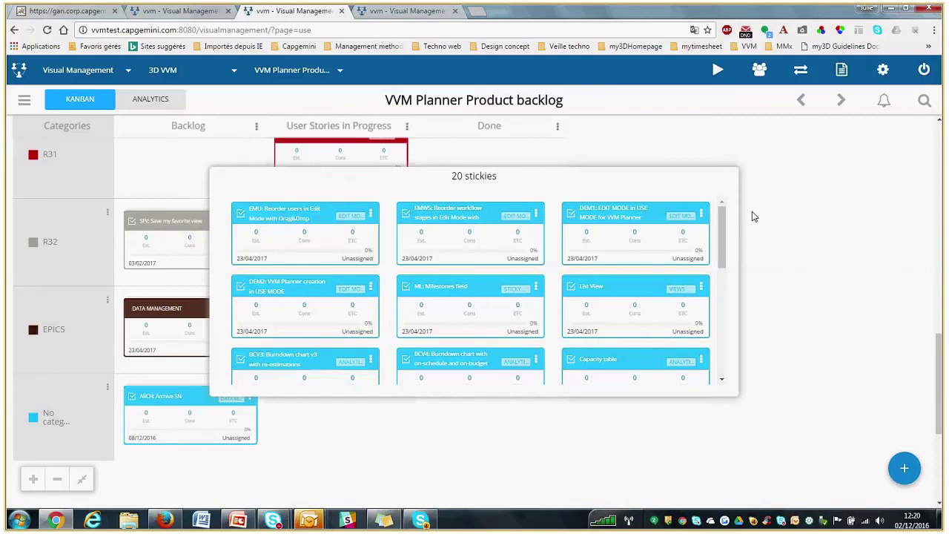
{"action": "left_click", "coordinate": [299, 408]}
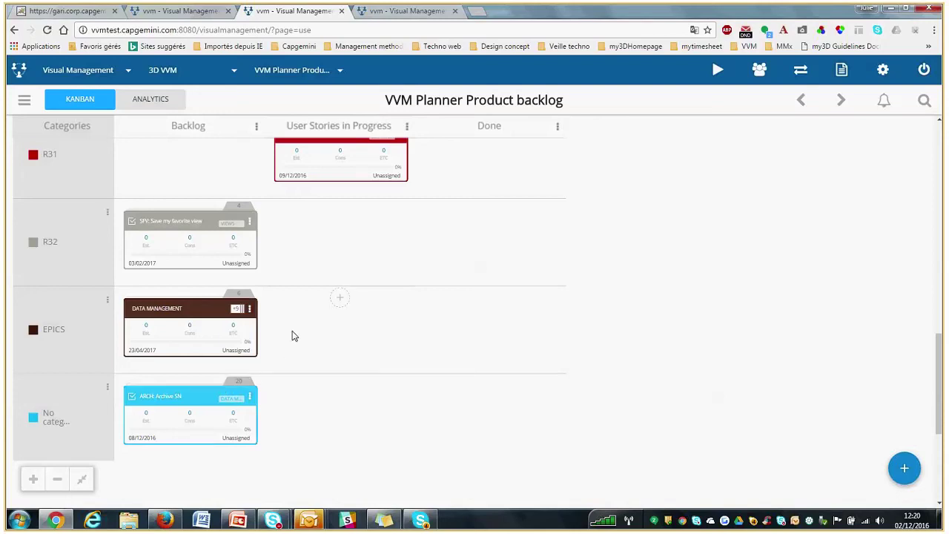
Expand the R31 stack of User Stories in Progress and show the attachments of the "DOD: Definition of Done" sticky.
{"action": "scroll", "coordinate": [292, 336], "scroll_direction": "up", "scroll_amount": 2}
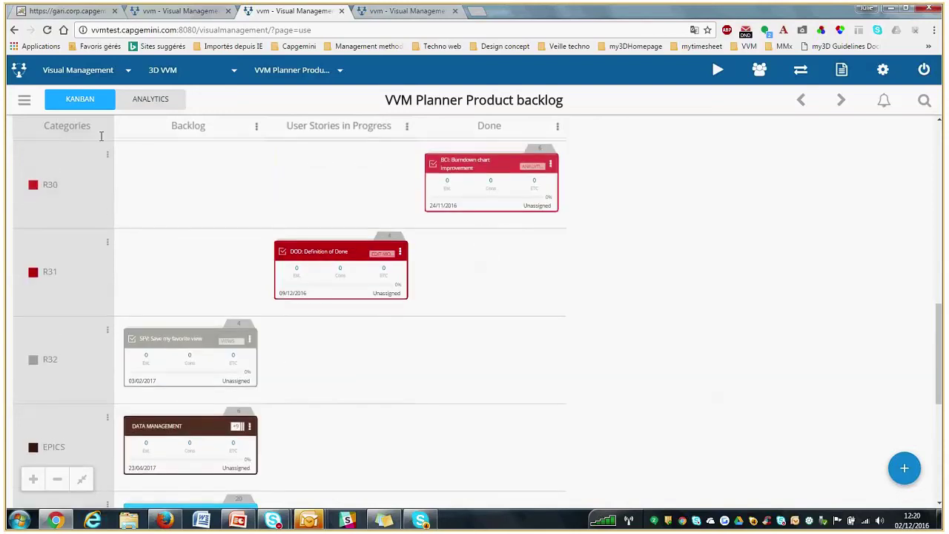
{"action": "left_click", "coordinate": [389, 239]}
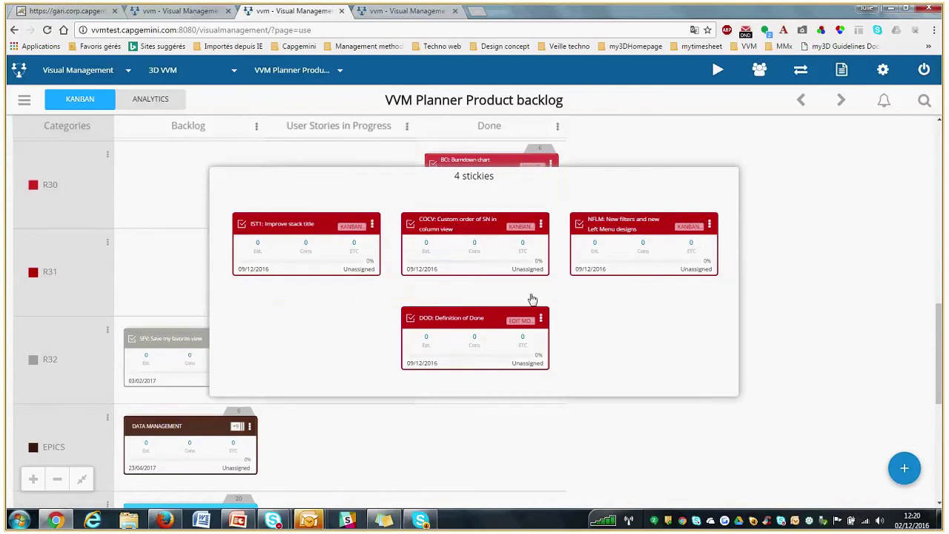
{"action": "left_click", "coordinate": [490, 321]}
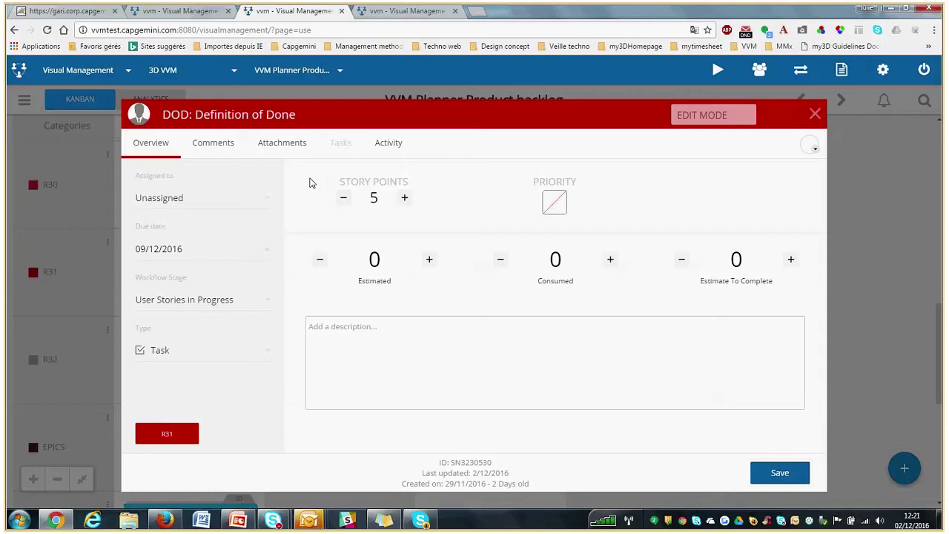
{"action": "left_click", "coordinate": [285, 146]}
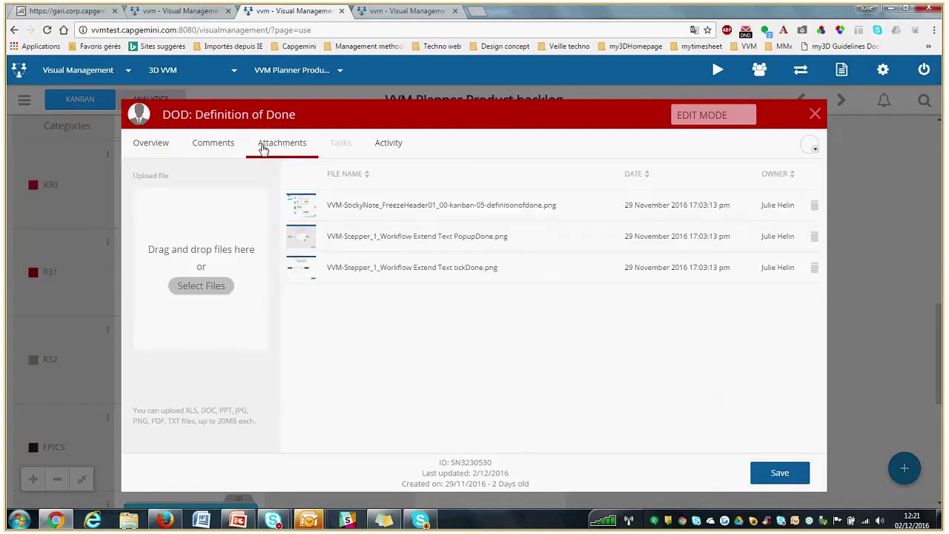
Save the three PNG attachments of the Definition of Done sticky to the Demo folder, then close the sticky.
{"action": "left_click", "coordinate": [426, 212]}
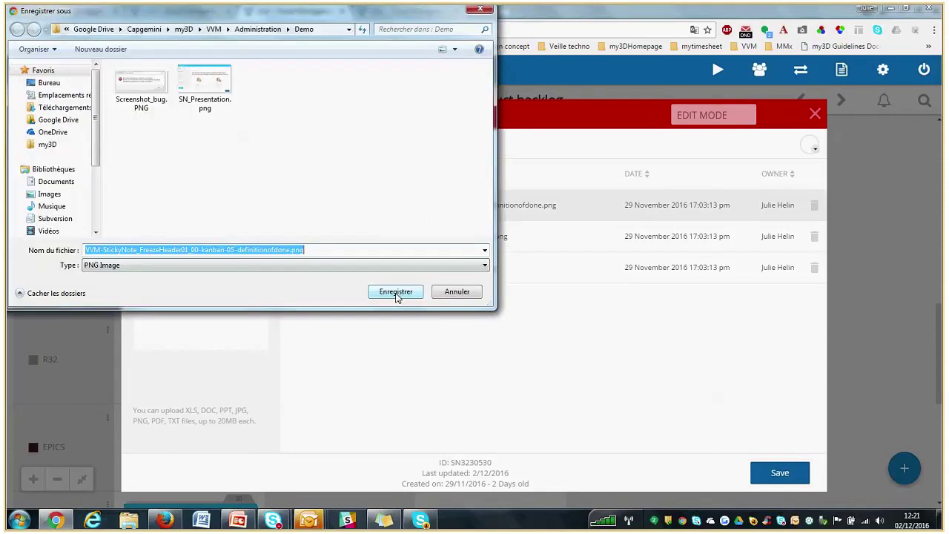
{"action": "left_click", "coordinate": [393, 288]}
{"action": "left_click", "coordinate": [419, 242]}
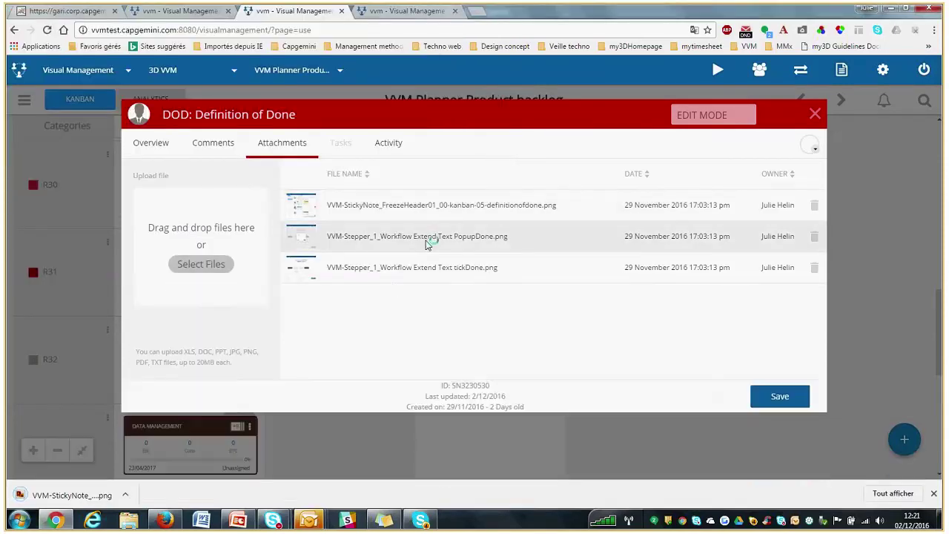
{"action": "left_click", "coordinate": [381, 294]}
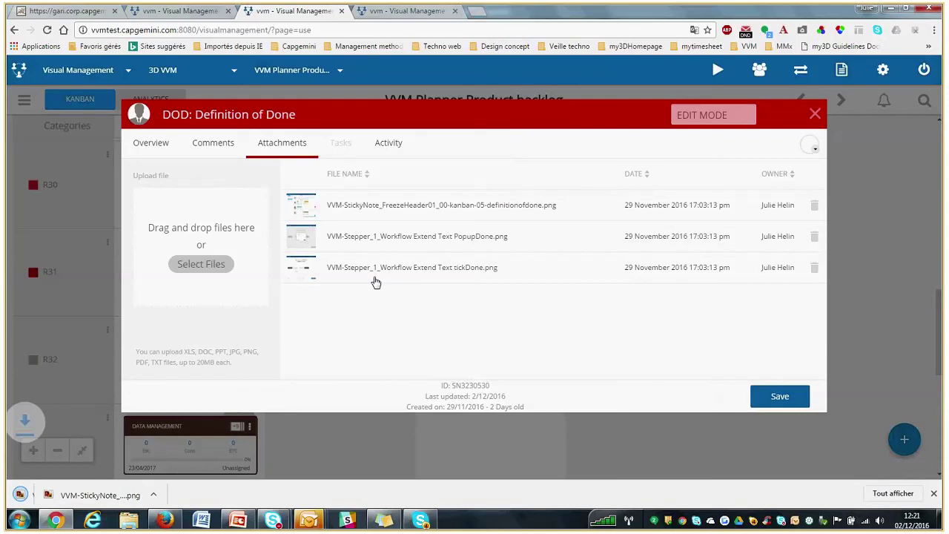
{"action": "left_click", "coordinate": [377, 269]}
{"action": "left_click", "coordinate": [391, 287]}
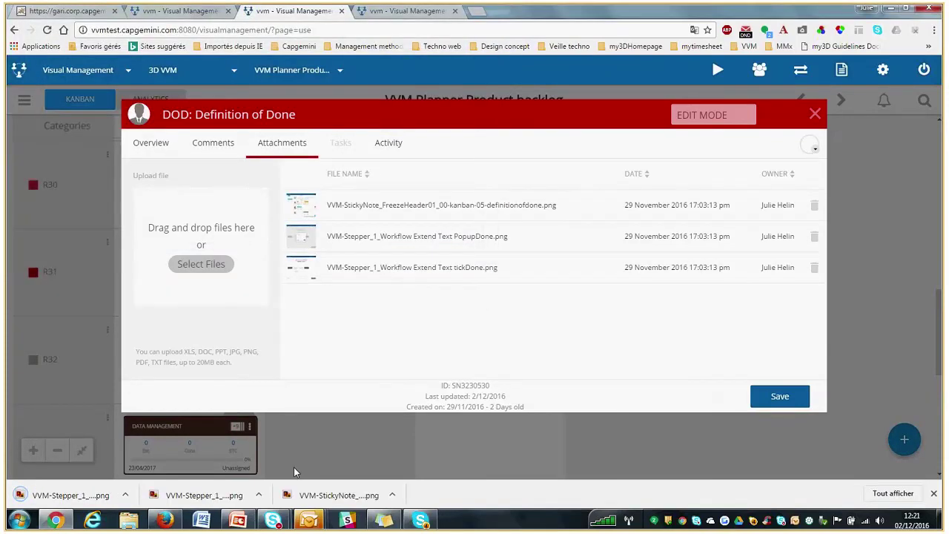
{"action": "left_click", "coordinate": [294, 468]}
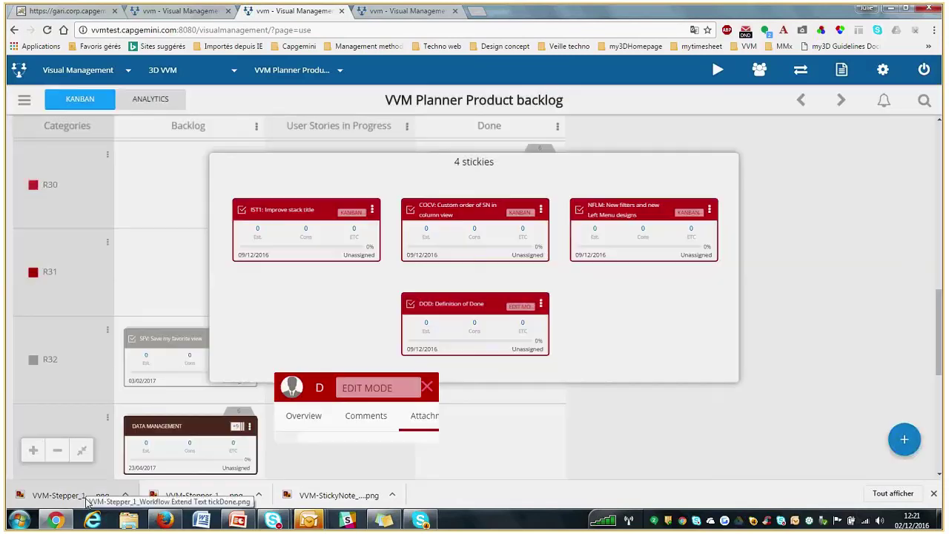
View the three downloaded Definition of Done mockups, starting with "VVM-Stepper_1_Workflow Extend Text tickDone.png", and return to the board.
{"action": "left_click", "coordinate": [82, 496]}
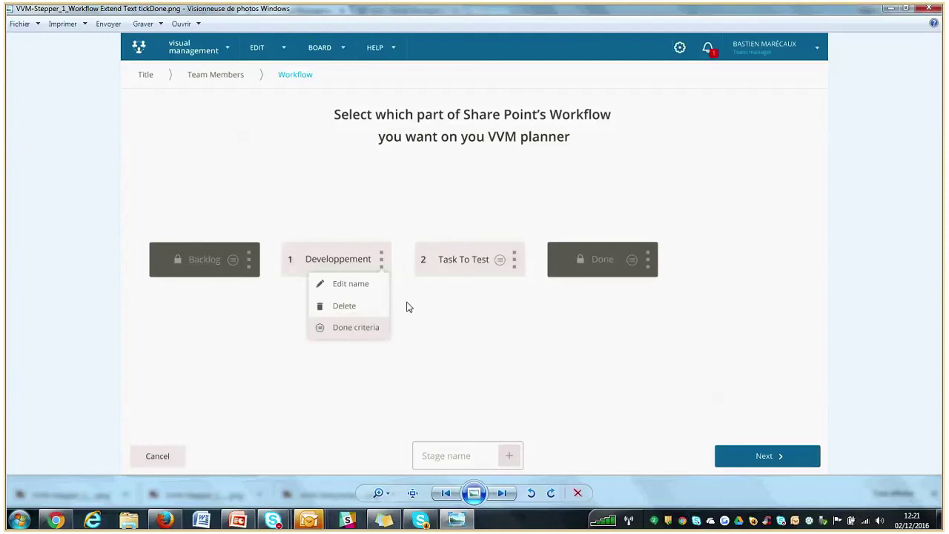
{"action": "key", "text": "Right"}
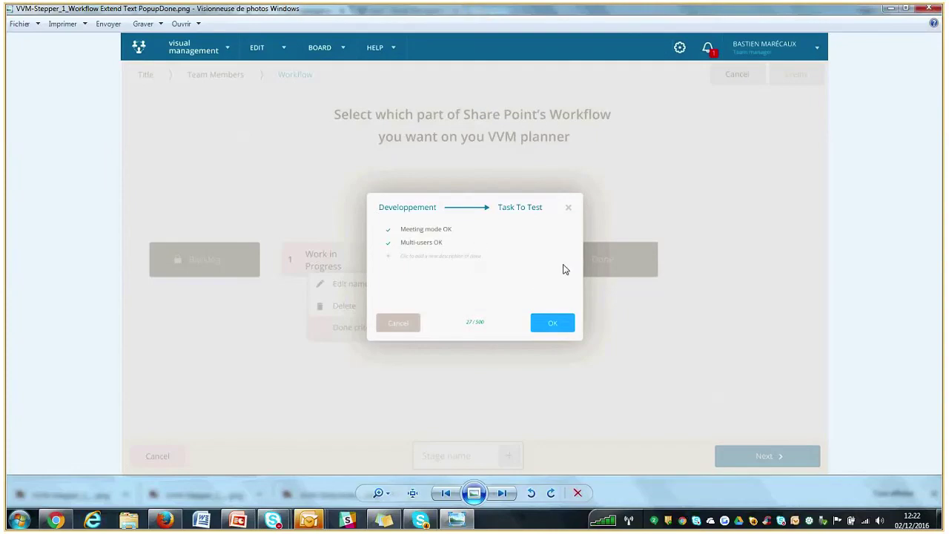
{"action": "key", "text": "Right"}
{"action": "key", "text": "Right"}
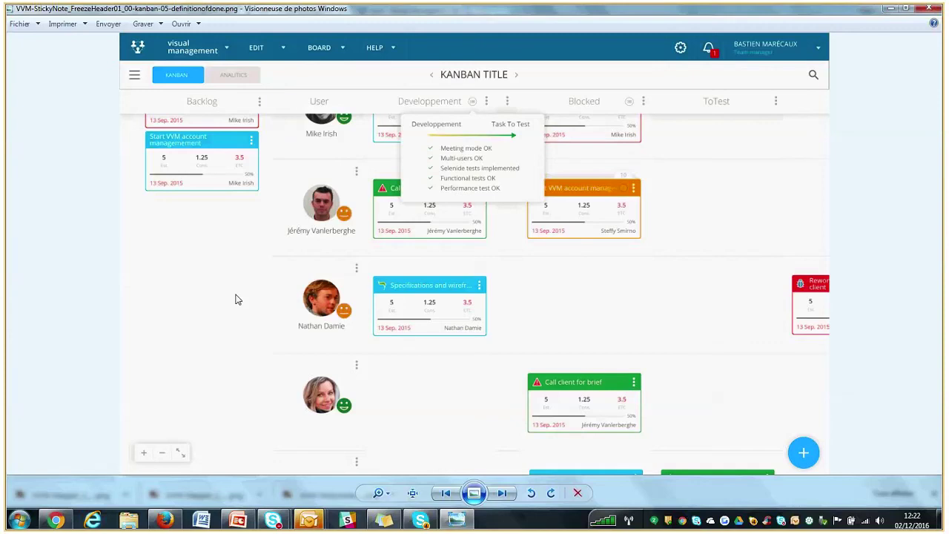
{"action": "left_click", "coordinate": [886, 9]}
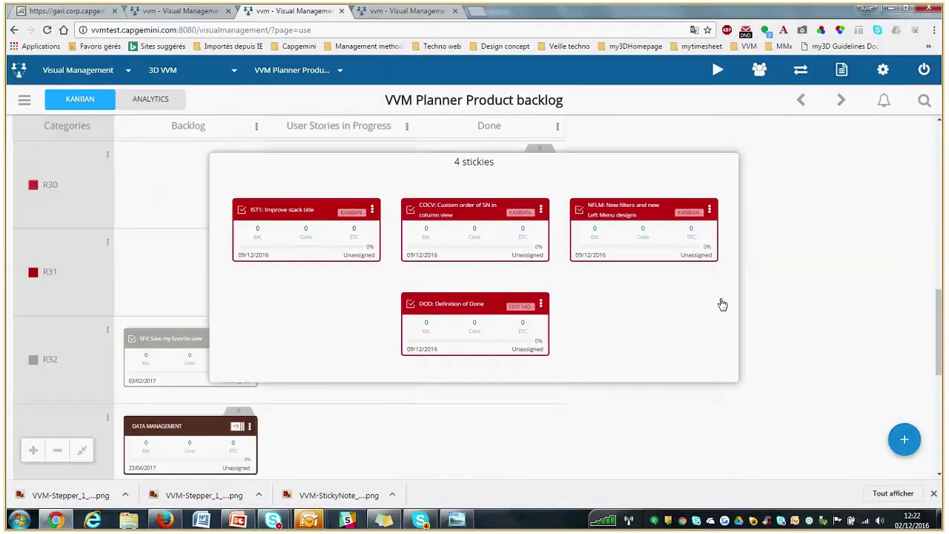
Open the "NFLM: New filters and new Left Menu designs" sticky and save its attachment "vvm-stickynote_filter-03_.png" to the Demo folder.
{"action": "left_click", "coordinate": [625, 226]}
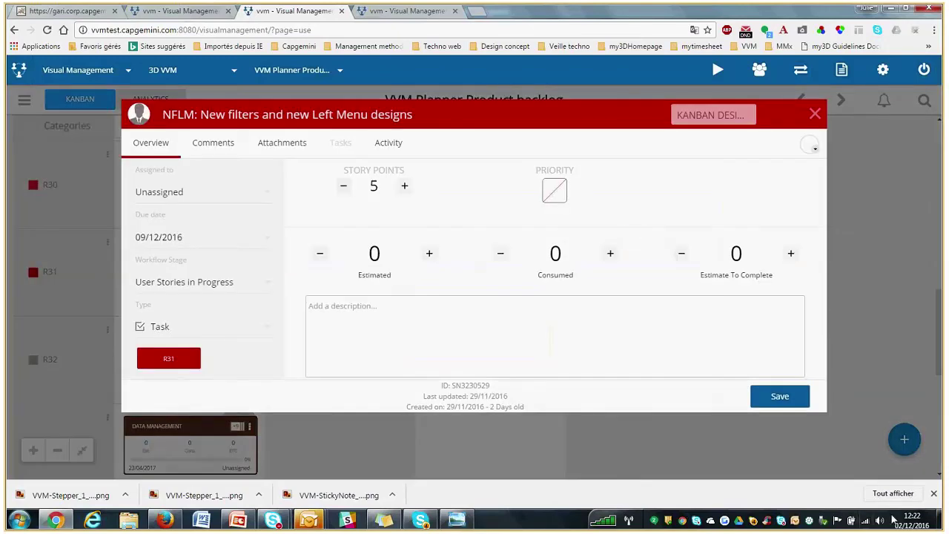
{"action": "left_click", "coordinate": [931, 493]}
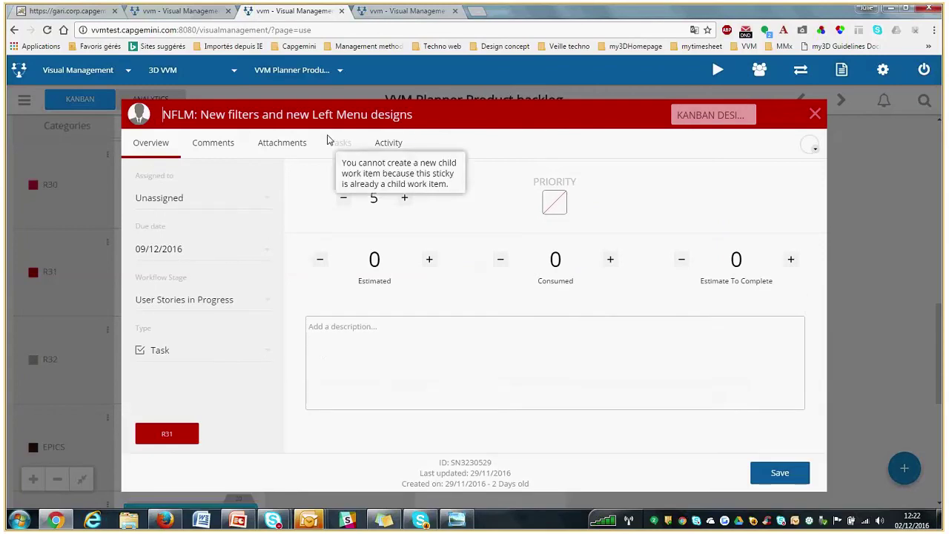
{"action": "left_click", "coordinate": [290, 148]}
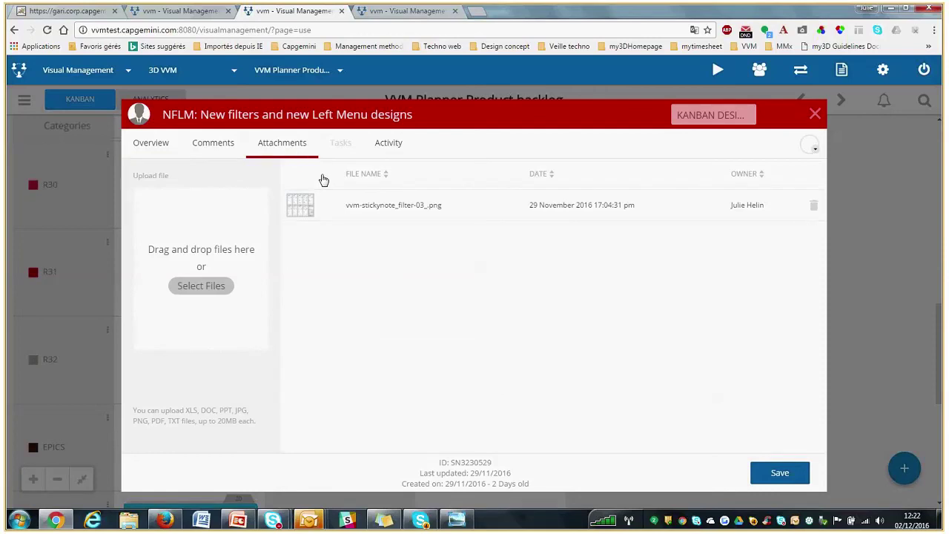
{"action": "left_click", "coordinate": [370, 206]}
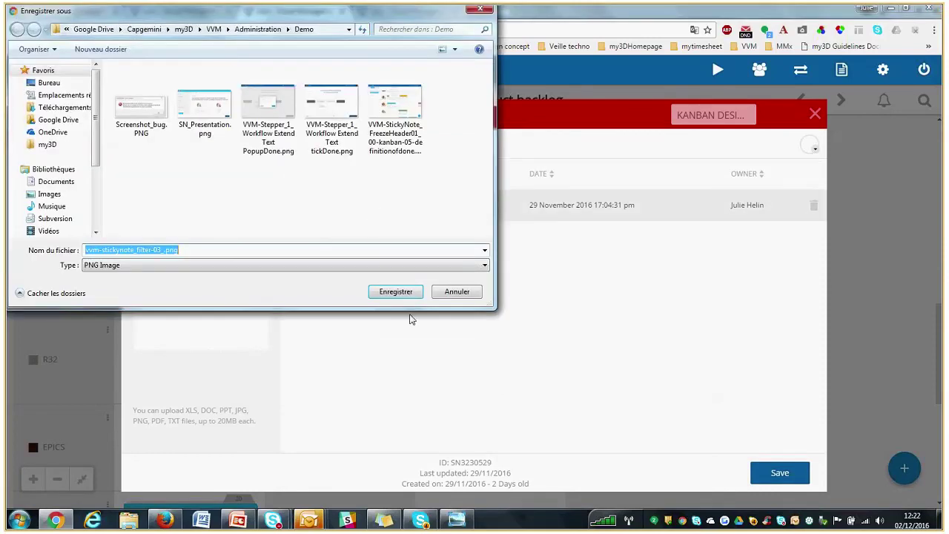
{"action": "left_click", "coordinate": [397, 291]}
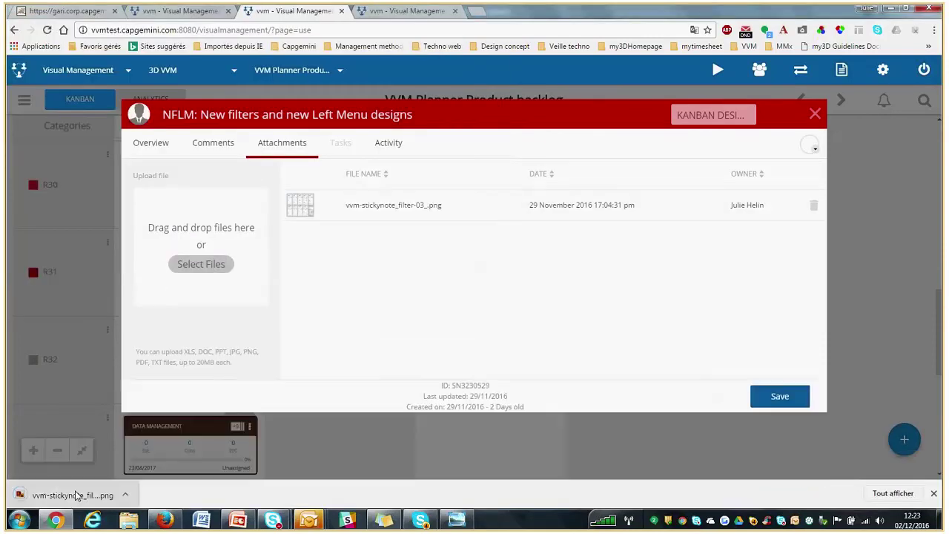
Open the downloaded filter mockup and examine its upper row of filter panels, including Due date and Effort.
{"action": "left_click", "coordinate": [74, 494]}
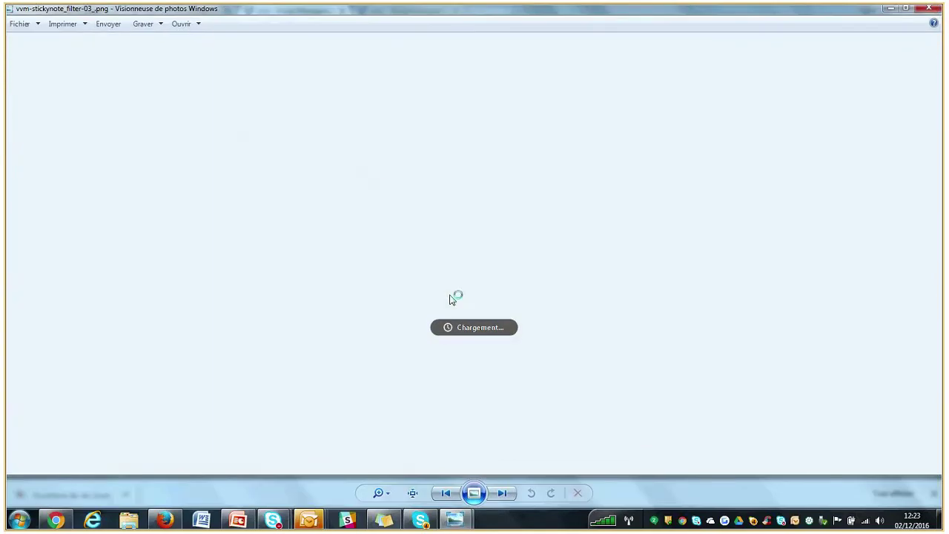
{"action": "scroll", "coordinate": [326, 211], "scroll_direction": "up", "scroll_amount": 1}
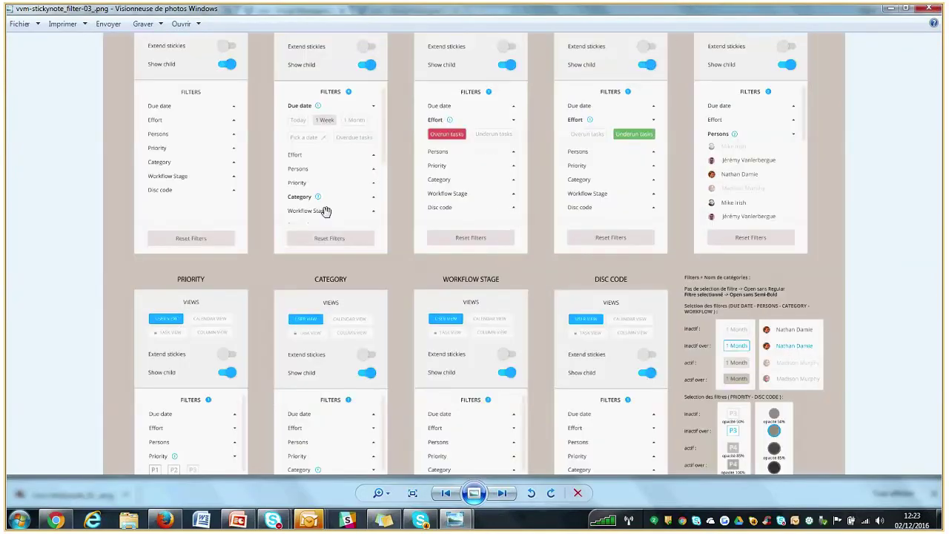
{"action": "scroll", "coordinate": [326, 212], "scroll_direction": "up", "scroll_amount": 2}
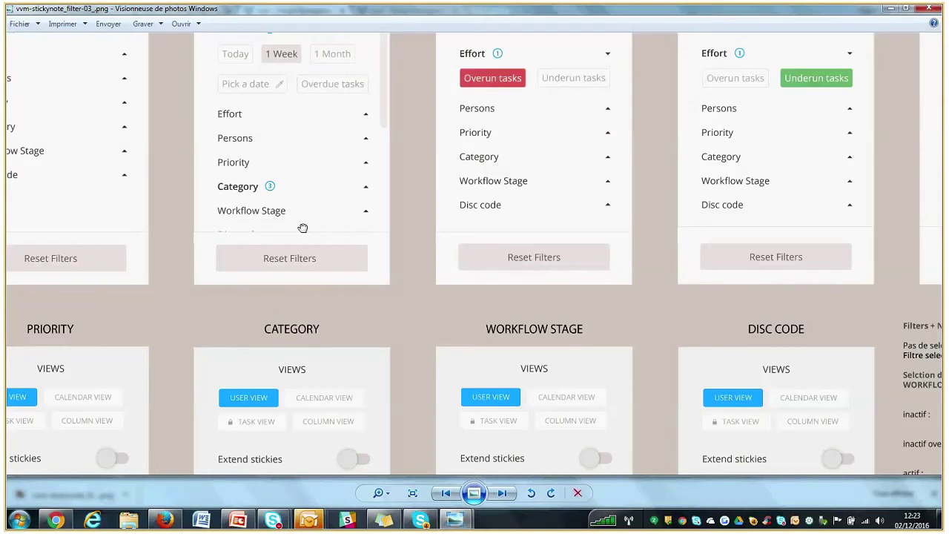
{"action": "left_click_drag", "start_coordinate": [303, 228], "coordinate": [407, 396]}
{"action": "scroll", "coordinate": [256, 316], "scroll_direction": "up", "scroll_amount": 2}
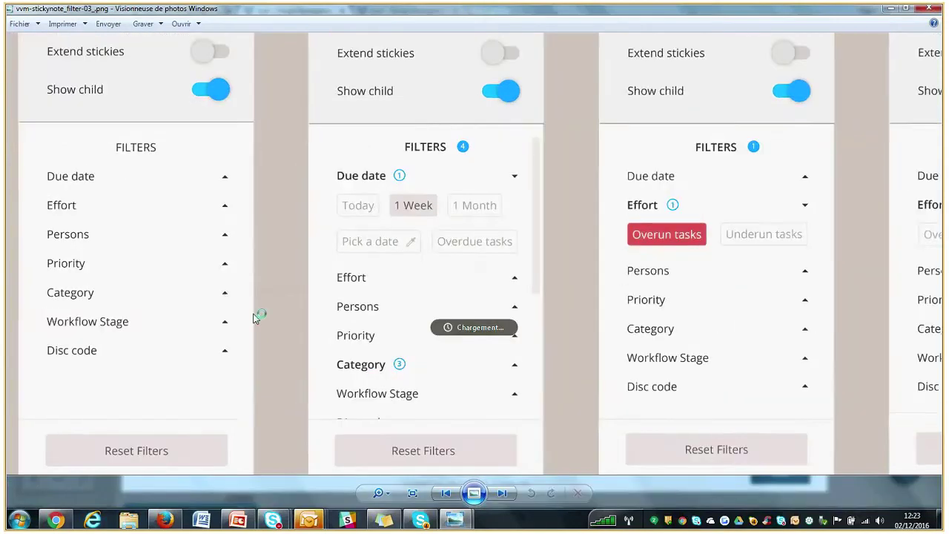
{"action": "left_click_drag", "start_coordinate": [449, 241], "coordinate": [396, 201]}
{"action": "left_click_drag", "start_coordinate": [677, 269], "coordinate": [562, 212]}
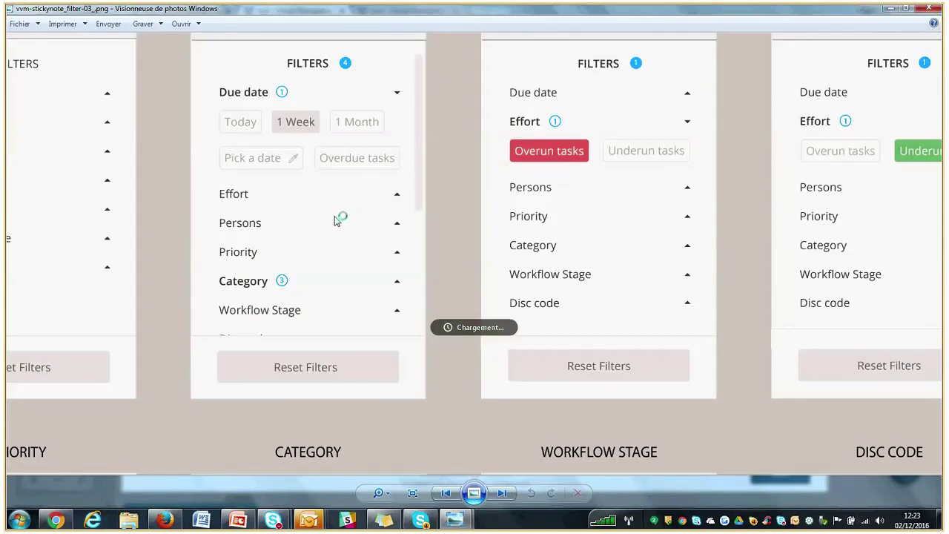
{"action": "left_click_drag", "start_coordinate": [572, 169], "coordinate": [471, 182]}
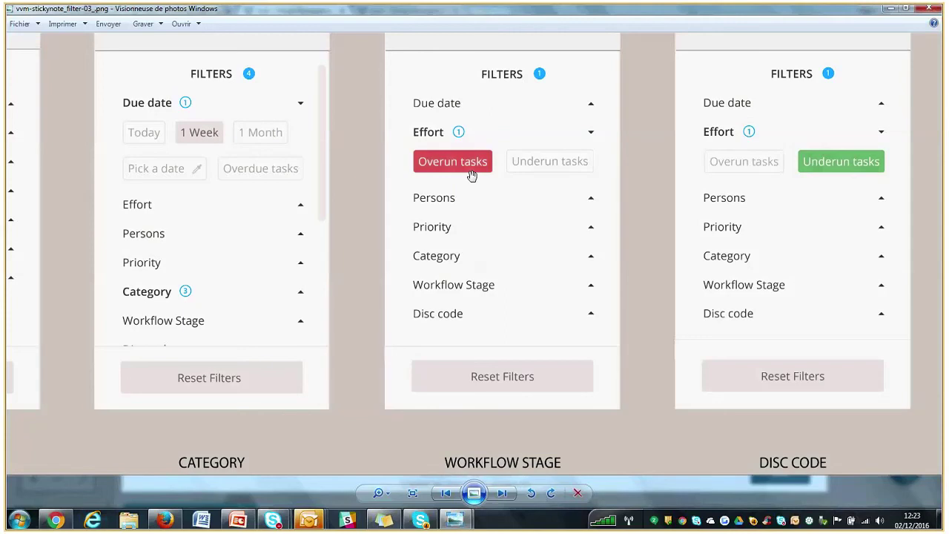
{"action": "left_click_drag", "start_coordinate": [620, 182], "coordinate": [546, 184]}
{"action": "left_click_drag", "start_coordinate": [677, 197], "coordinate": [733, 177]}
Examine the mockup's Priority, Category, Workflow Stage and Disc code filter panels, then close the image and its sticky.
{"action": "left_click_drag", "start_coordinate": [336, 307], "coordinate": [439, 162]}
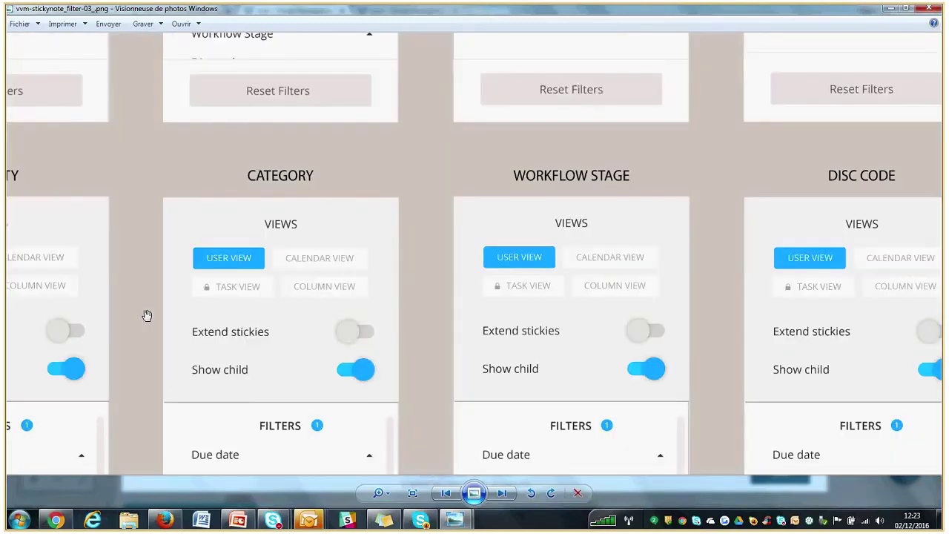
{"action": "left_click_drag", "start_coordinate": [146, 315], "coordinate": [358, 195]}
{"action": "left_click_drag", "start_coordinate": [314, 352], "coordinate": [313, 225]}
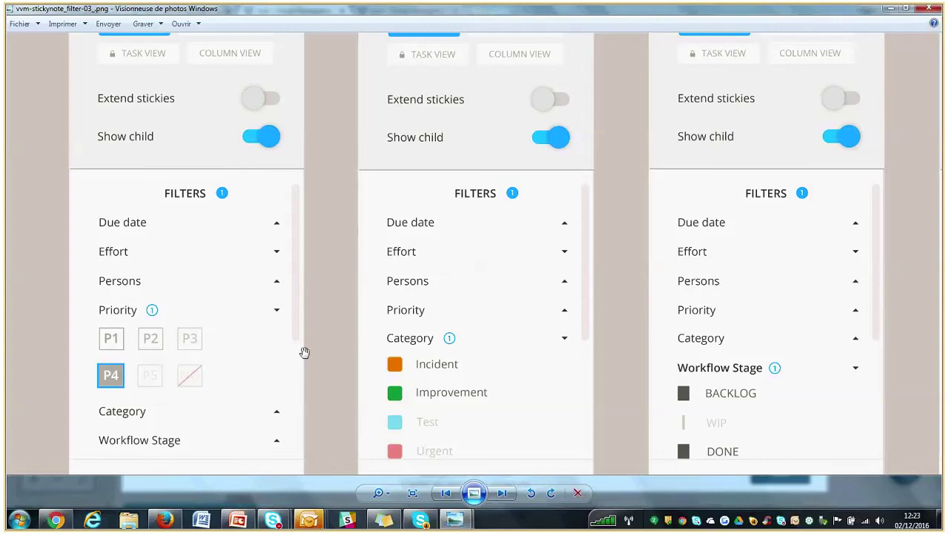
{"action": "scroll", "coordinate": [366, 348], "scroll_direction": "down", "scroll_amount": 2}
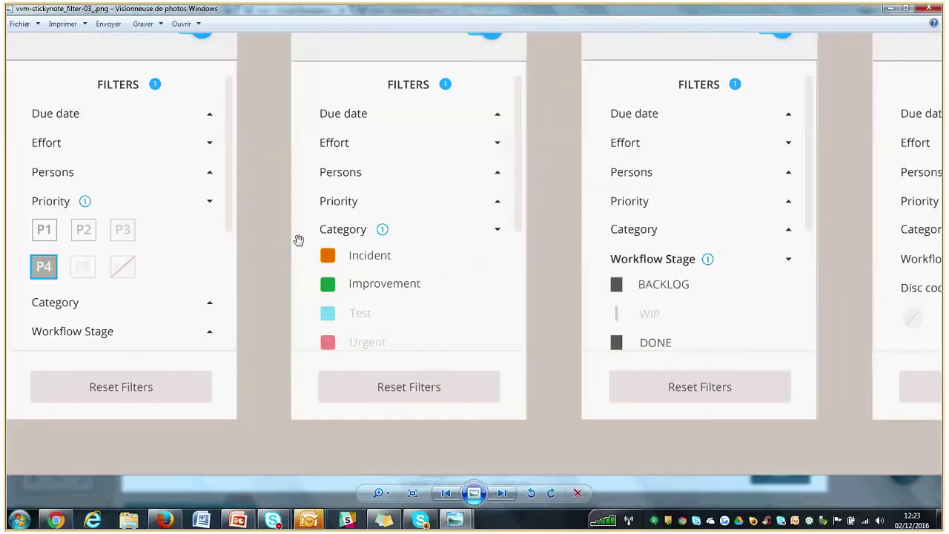
{"action": "scroll", "coordinate": [363, 227], "scroll_direction": "up", "scroll_amount": 1}
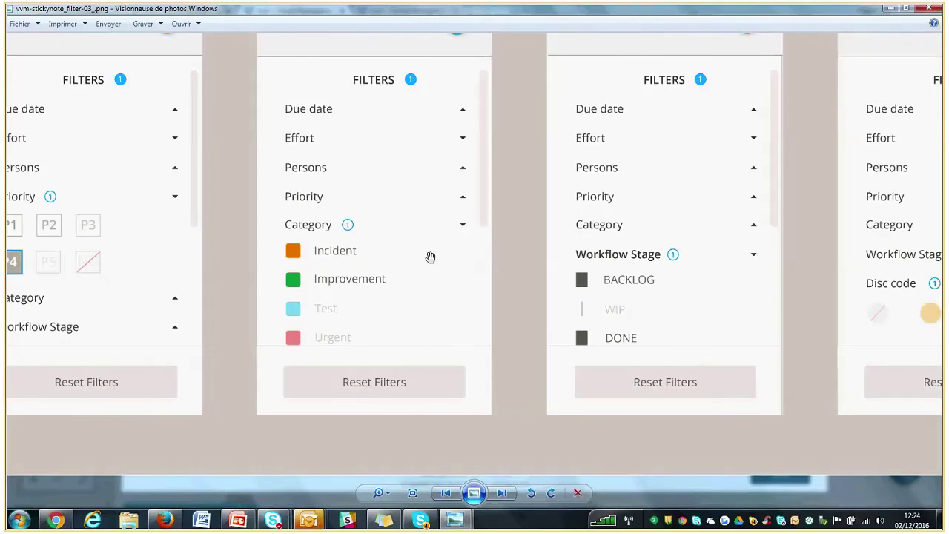
{"action": "left_click_drag", "start_coordinate": [456, 241], "coordinate": [422, 239]}
{"action": "left_click_drag", "start_coordinate": [494, 243], "coordinate": [447, 244]}
{"action": "left_click_drag", "start_coordinate": [595, 272], "coordinate": [518, 268]}
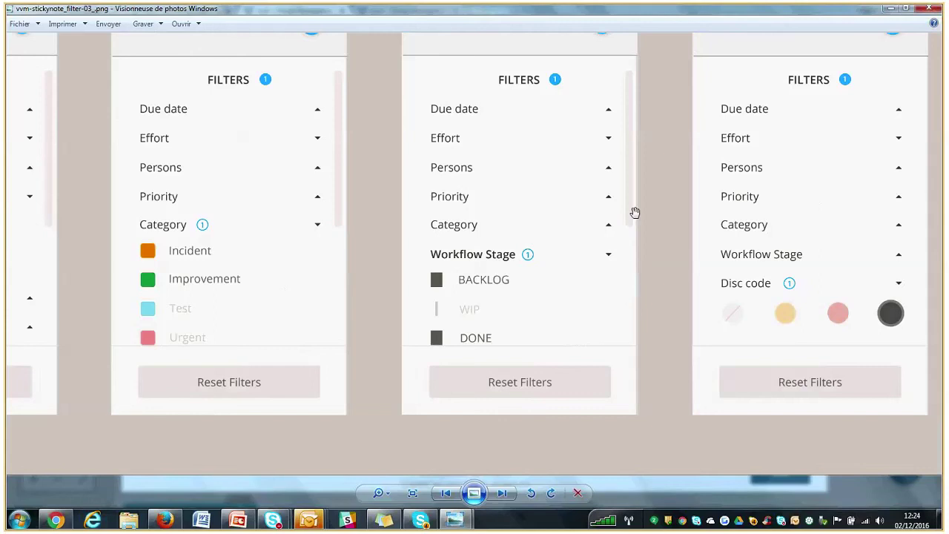
{"action": "left_click_drag", "start_coordinate": [663, 268], "coordinate": [635, 269]}
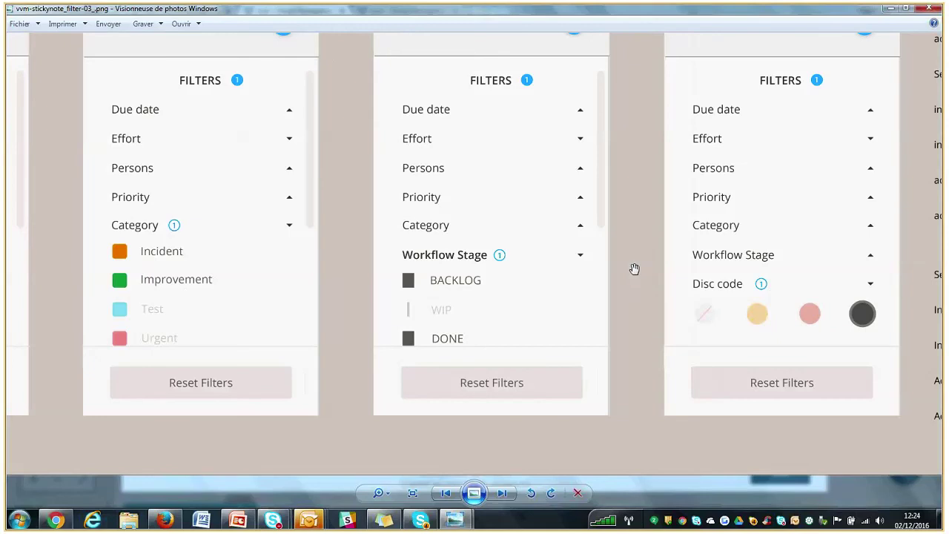
{"action": "left_click_drag", "start_coordinate": [634, 268], "coordinate": [570, 266]}
{"action": "left_click_drag", "start_coordinate": [751, 277], "coordinate": [822, 299]}
{"action": "key", "text": "alt+F4"}
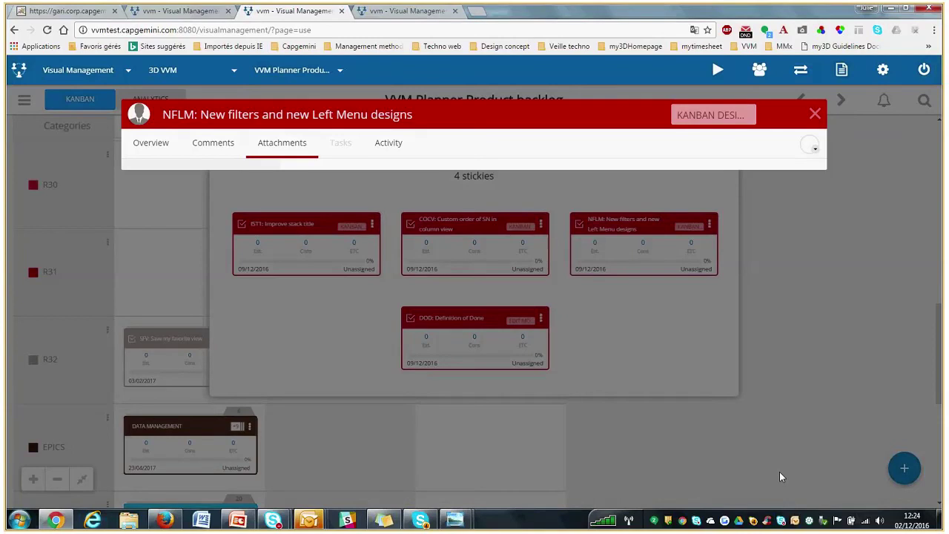
{"action": "left_click", "coordinate": [779, 471]}
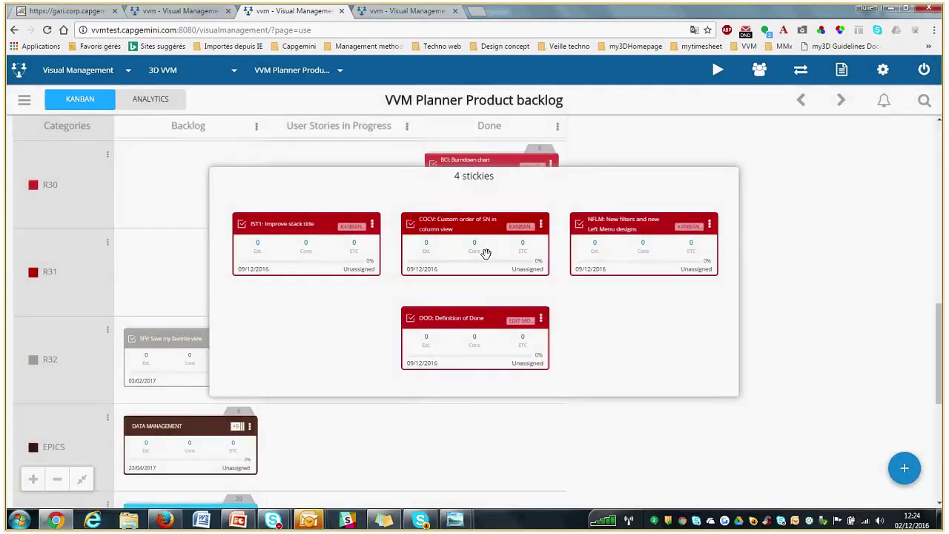
Check the attachments of the "COCV: Custom order of SN in column view" sticky, then switch to the Sprint 8 - MVP Stabilization board.
{"action": "left_click", "coordinate": [486, 254]}
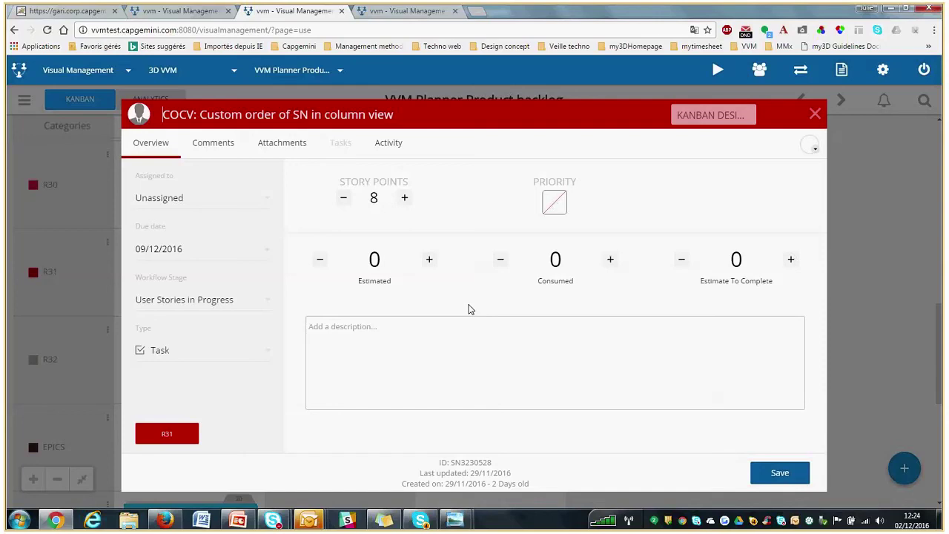
{"action": "left_click", "coordinate": [288, 149]}
{"action": "left_click", "coordinate": [815, 115]}
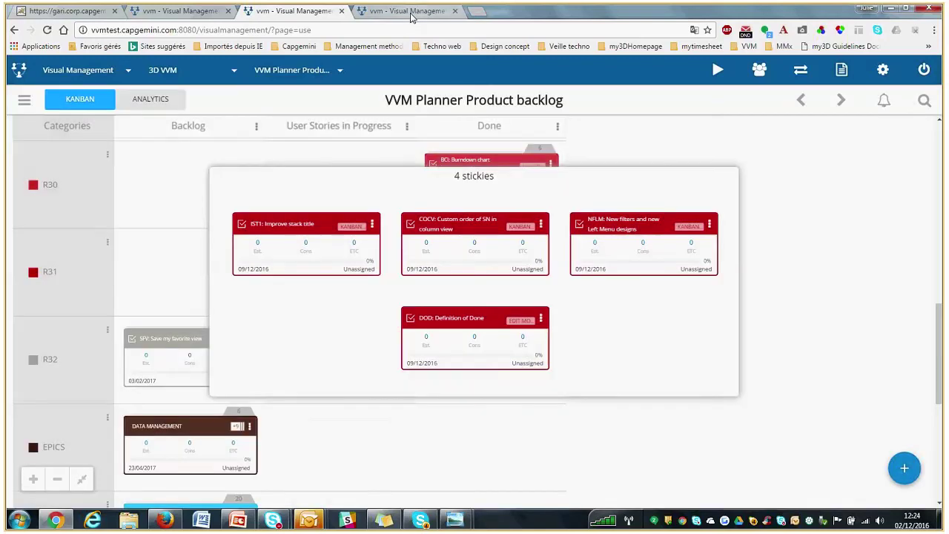
{"action": "left_click", "coordinate": [408, 10]}
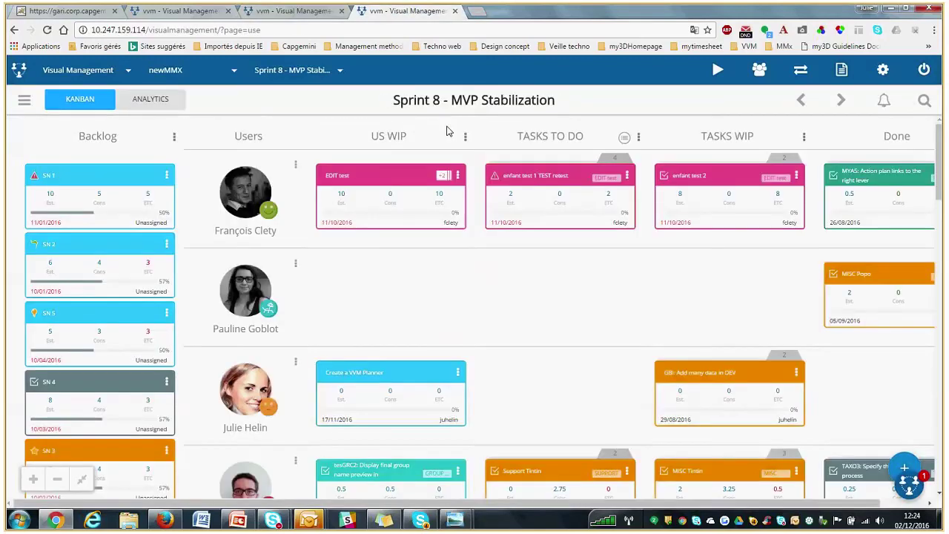
Reload the Visual Management page and reopen the Sprint 8 - MVP Stabilization board from the dashboard.
{"action": "left_click", "coordinate": [263, 70]}
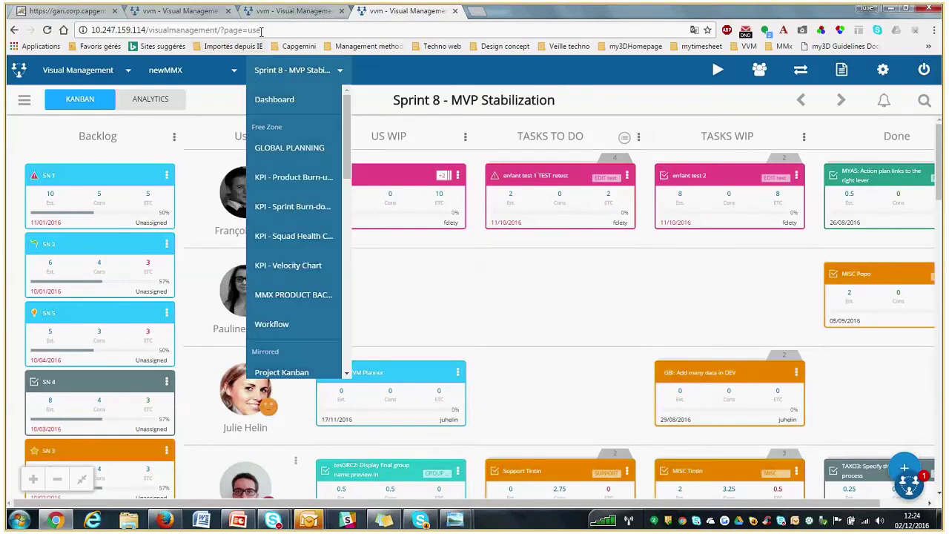
{"action": "left_click", "coordinate": [261, 29]}
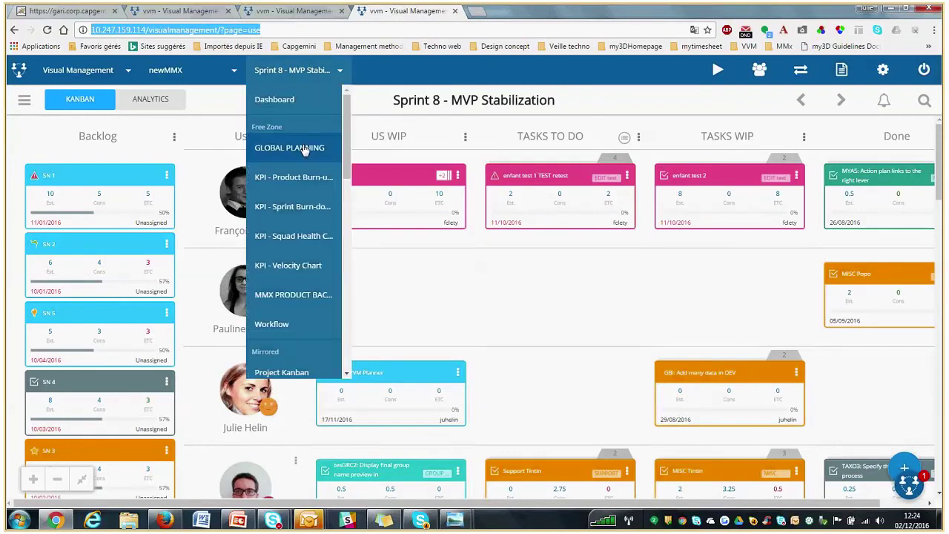
{"action": "left_click", "coordinate": [23, 107]}
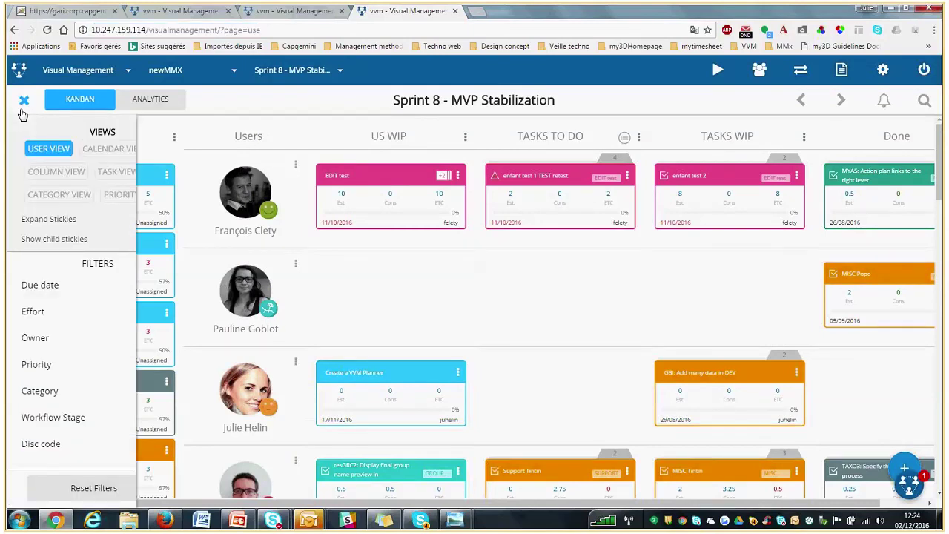
{"action": "left_click", "coordinate": [169, 30]}
{"action": "key", "text": "Return"}
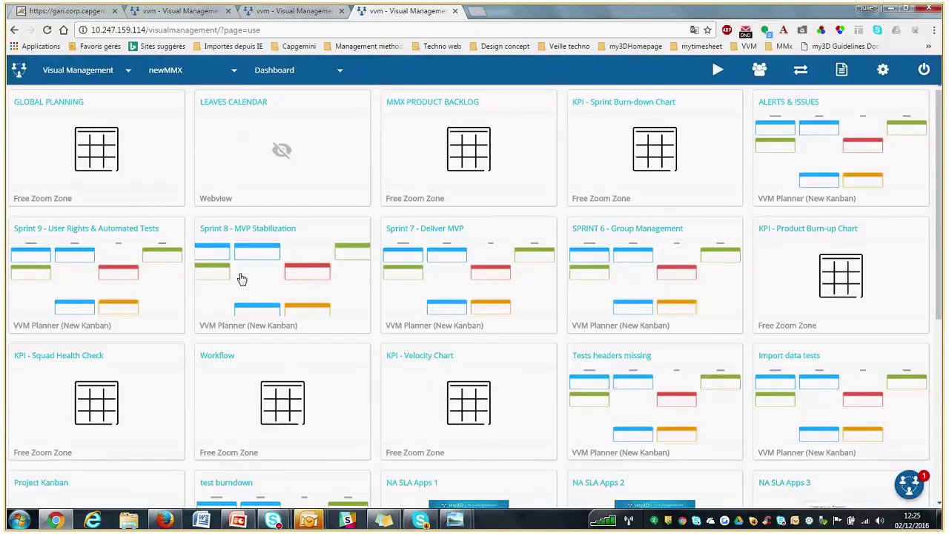
{"action": "left_click", "coordinate": [252, 273]}
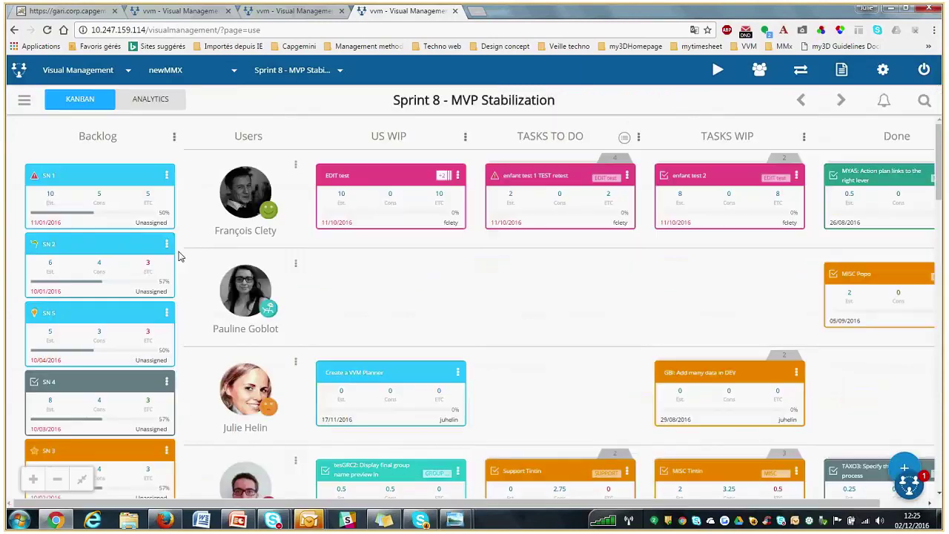
Switch the Sprint 8 board from the user view to the column view and close the views and filters pane.
{"action": "left_click", "coordinate": [23, 99]}
{"action": "left_click", "coordinate": [65, 173]}
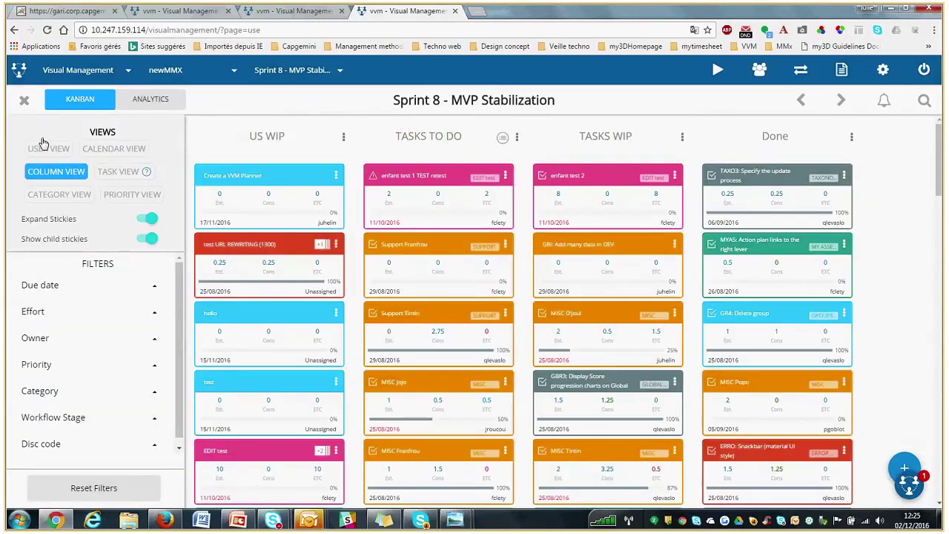
{"action": "left_click", "coordinate": [25, 101]}
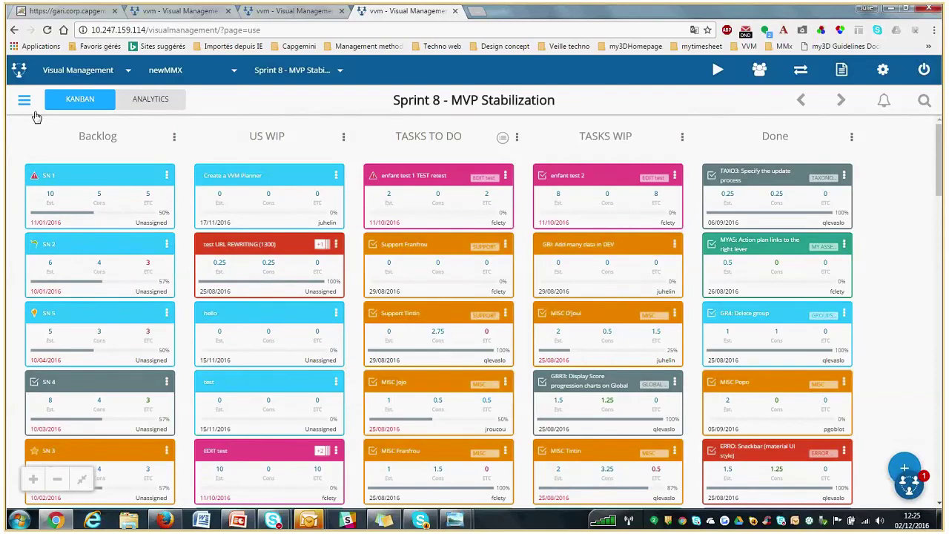
Move SN 5 to the start of Backlog, and in TASKS TO DO place EDIT test below enfant test 1 and GR4: Delete group below Support Tintin.
{"action": "left_click_drag", "start_coordinate": [124, 337], "coordinate": [129, 195]}
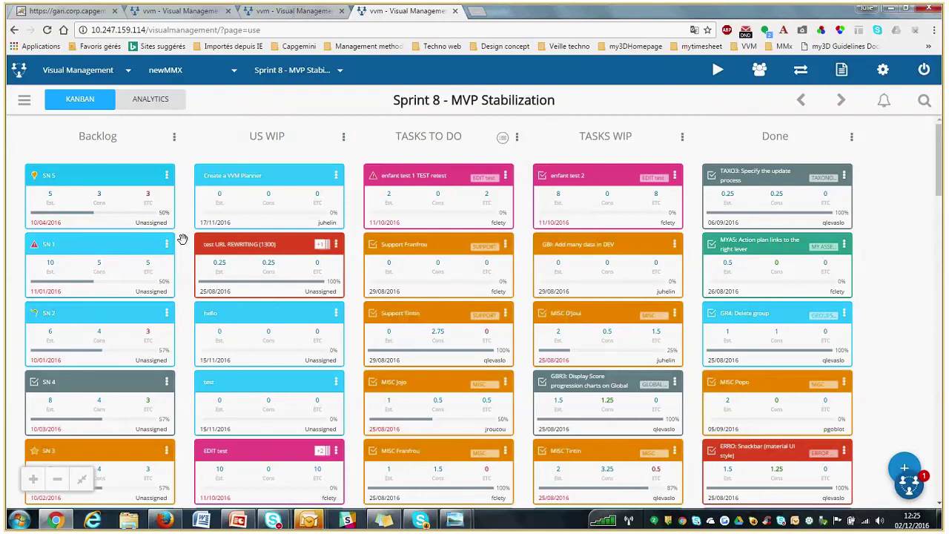
{"action": "left_click_drag", "start_coordinate": [295, 457], "coordinate": [460, 223]}
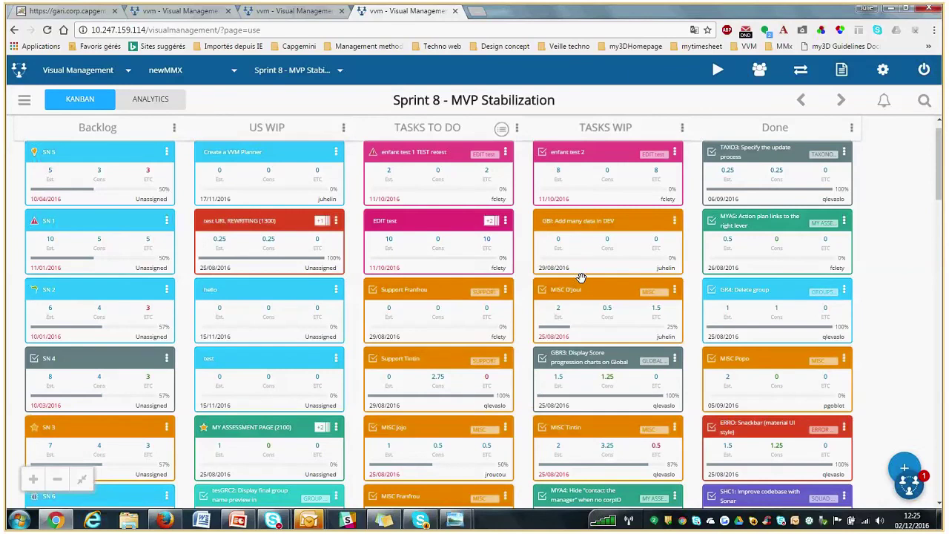
{"action": "left_click_drag", "start_coordinate": [771, 304], "coordinate": [434, 385]}
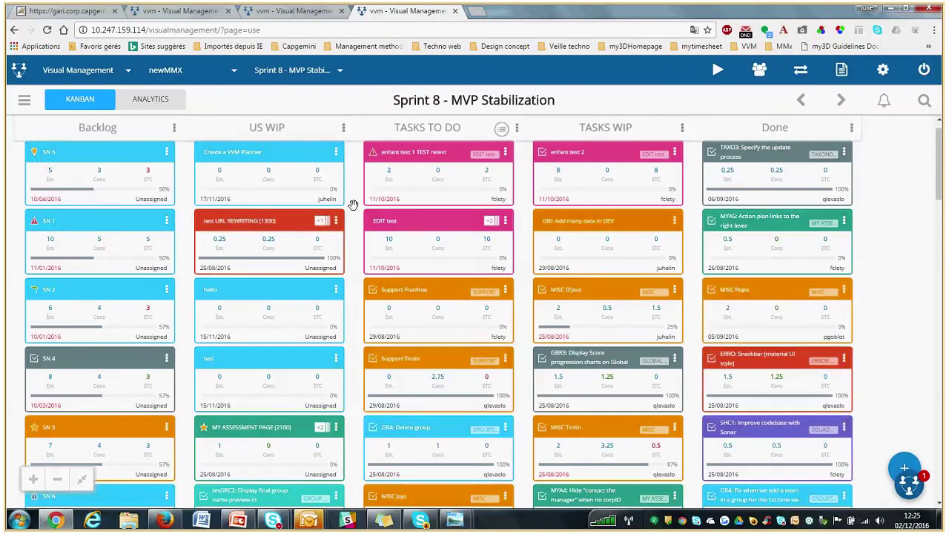
Turn off Expand Stickies to show only compact sticky titles, and close the views and filters pane.
{"action": "left_click", "coordinate": [23, 100]}
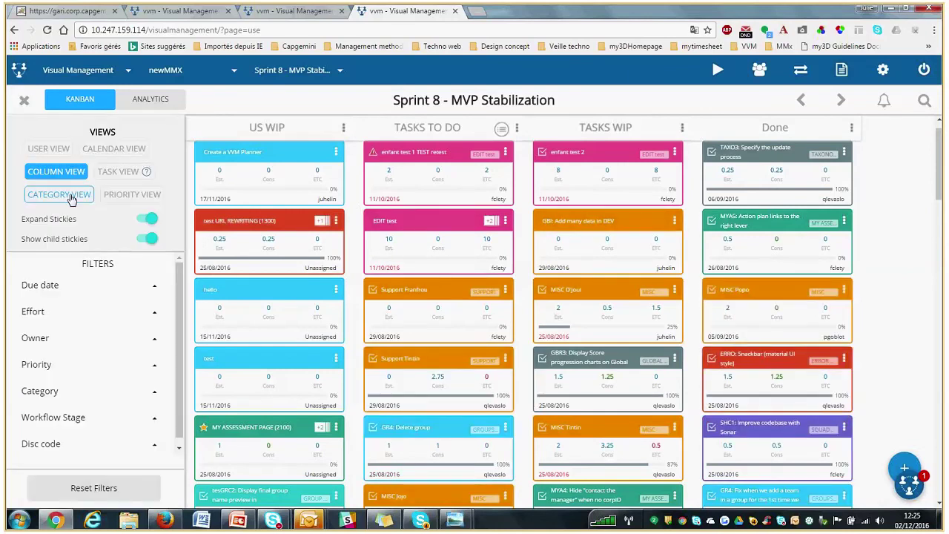
{"action": "left_click", "coordinate": [119, 221]}
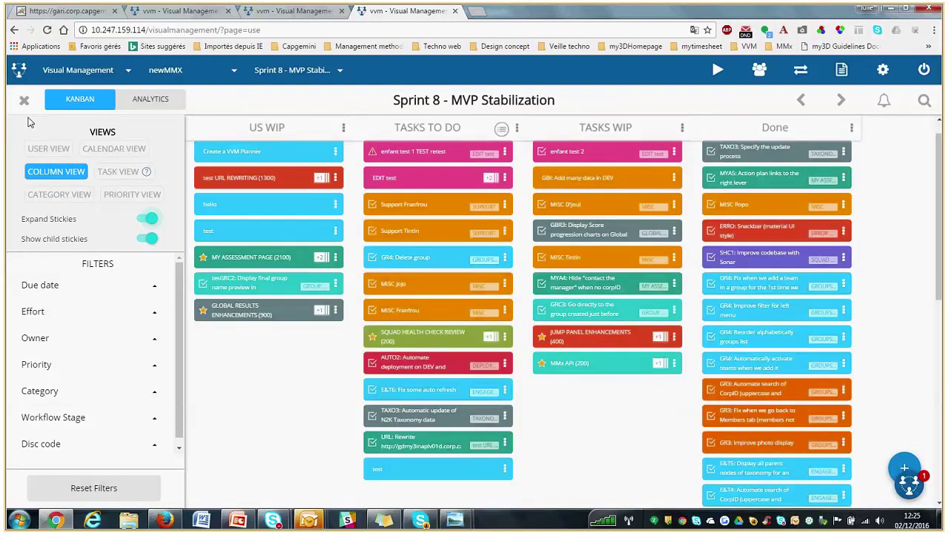
{"action": "left_click", "coordinate": [24, 99]}
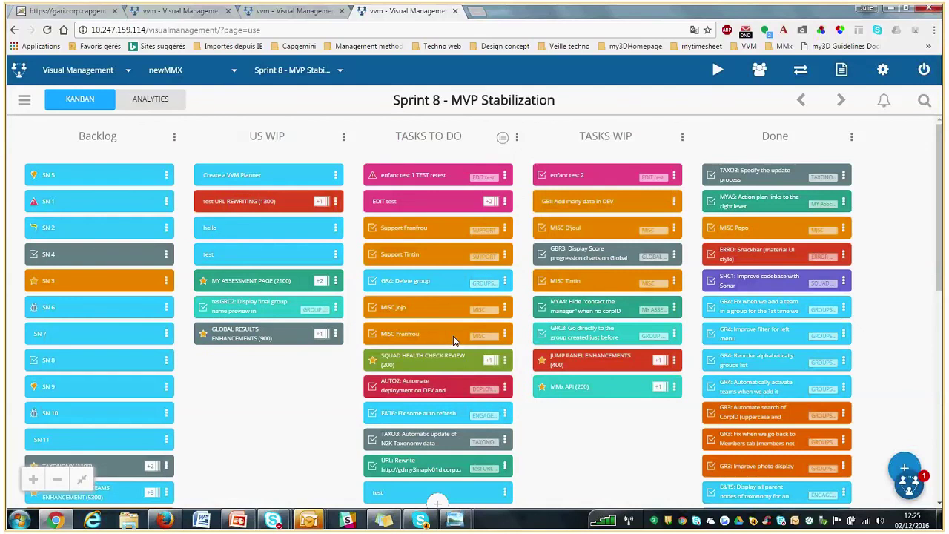
Move the "GBR3: Display Score progression charts on Global" sticky from TASKS WIP to Done and switch to the Demo presentation in PowerPoint.
{"action": "mouse_move", "coordinate": [619, 260]}
{"action": "left_mouse_down"}
{"action": "mouse_move", "coordinate": [633, 284]}
{"action": "mouse_move", "coordinate": [776, 336]}
{"action": "mouse_move", "coordinate": [793, 333]}
{"action": "left_mouse_up"}
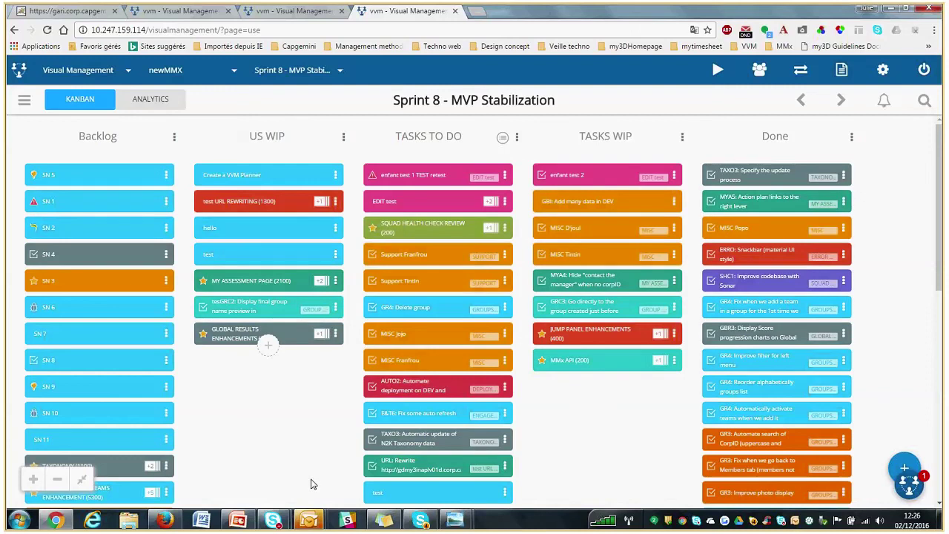
{"action": "left_click", "coordinate": [239, 519]}
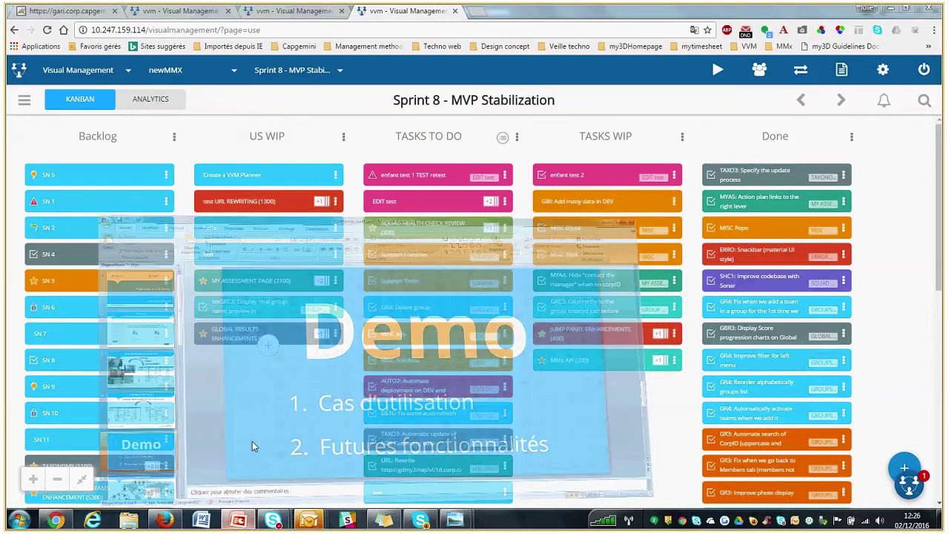